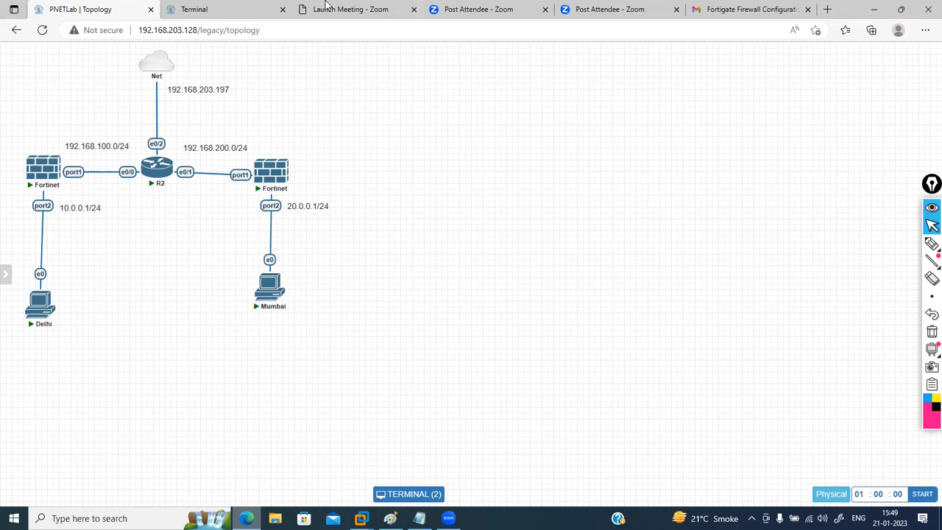
# Step: Underline 192.168.200.0/24, 192.168.100.0/24 and 10.0.0.1/24 on the topology, and circle 20.0.0.1/24
pyautogui.click(190, 9)
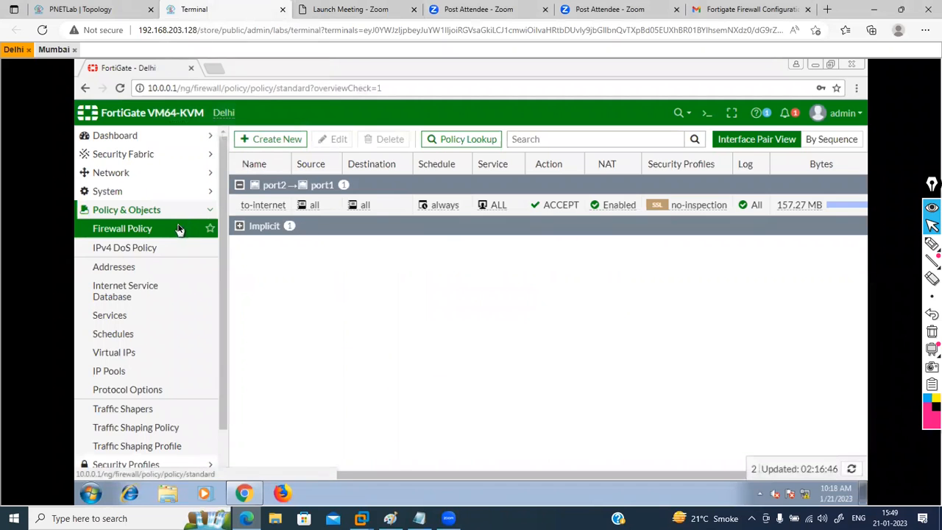
pyautogui.click(64, 8)
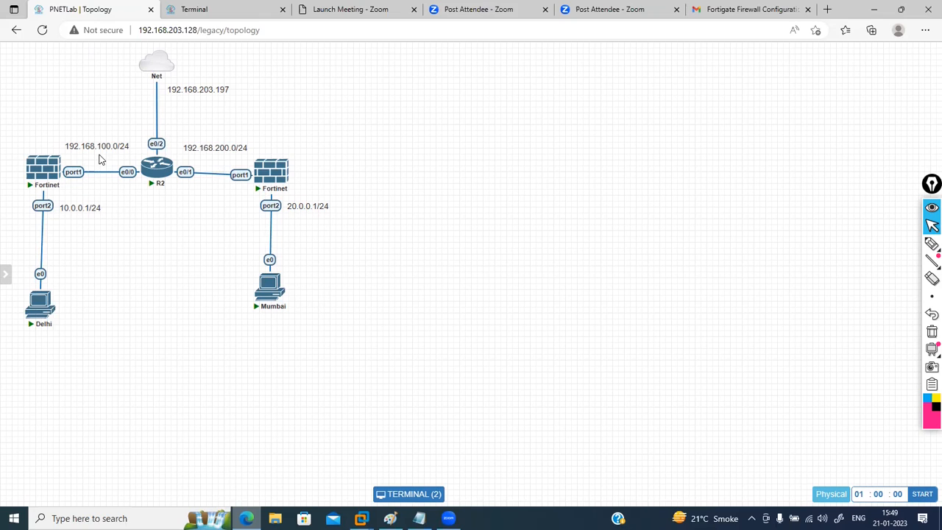
pyautogui.click(932, 244)
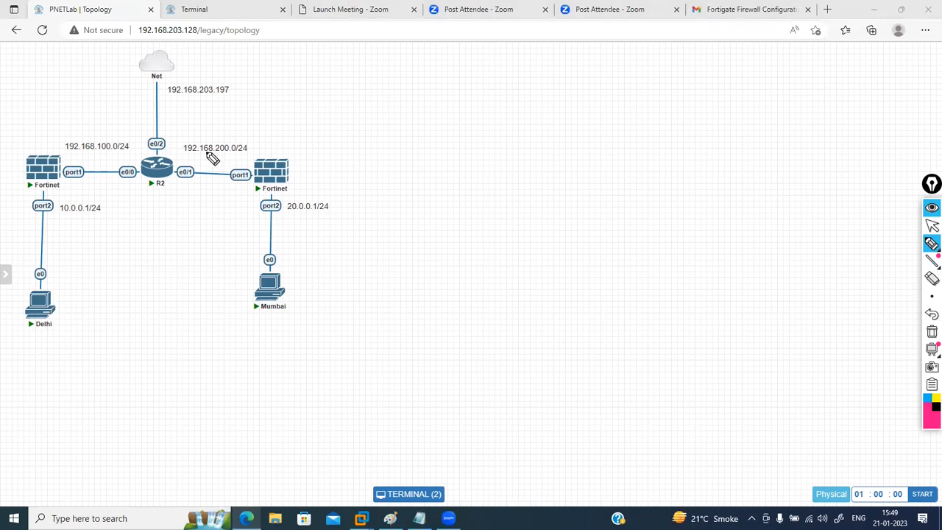
pyautogui.moveTo(187, 156); pyautogui.dragTo(259, 158)
pyautogui.moveTo(67, 157); pyautogui.dragTo(130, 156)
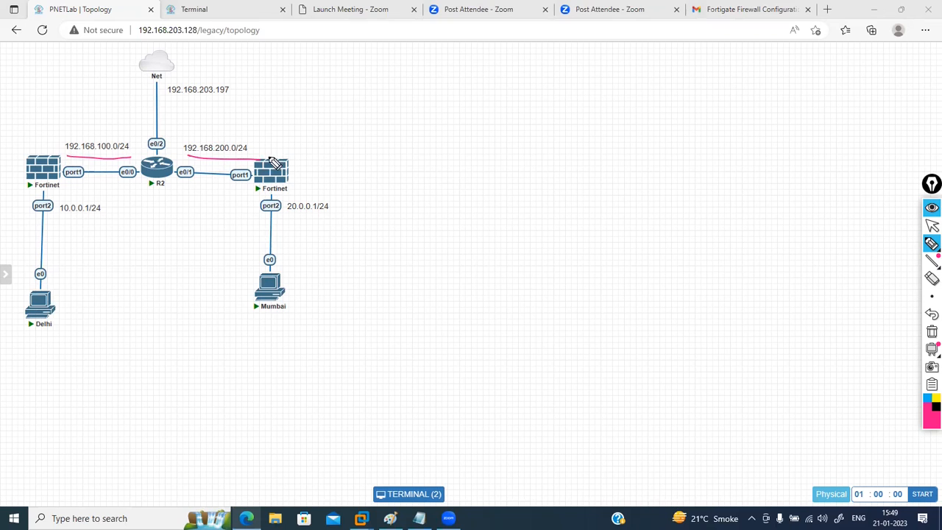
pyautogui.moveTo(61, 218); pyautogui.dragTo(109, 217)
pyautogui.click(287, 218)
pyautogui.moveTo(301, 222)
pyautogui.mouseDown()
pyautogui.moveTo(337, 219)
pyautogui.moveTo(334, 199)
pyautogui.moveTo(298, 190)
pyautogui.moveTo(287, 218)
pyautogui.mouseUp()
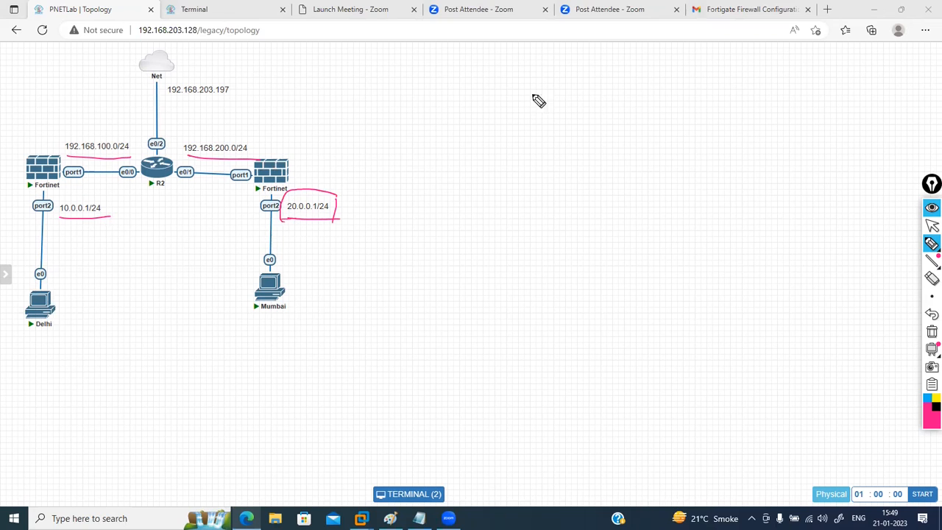
# Step: Sketch an ISP cloud labelled Delhi, linked down to a box labelled FW
pyautogui.moveTo(520, 92)
pyautogui.mouseDown()
pyautogui.moveTo(589, 96)
pyautogui.moveTo(553, 137)
pyautogui.moveTo(524, 126)
pyautogui.moveTo(526, 111)
pyautogui.moveTo(572, 98)
pyautogui.mouseUp()
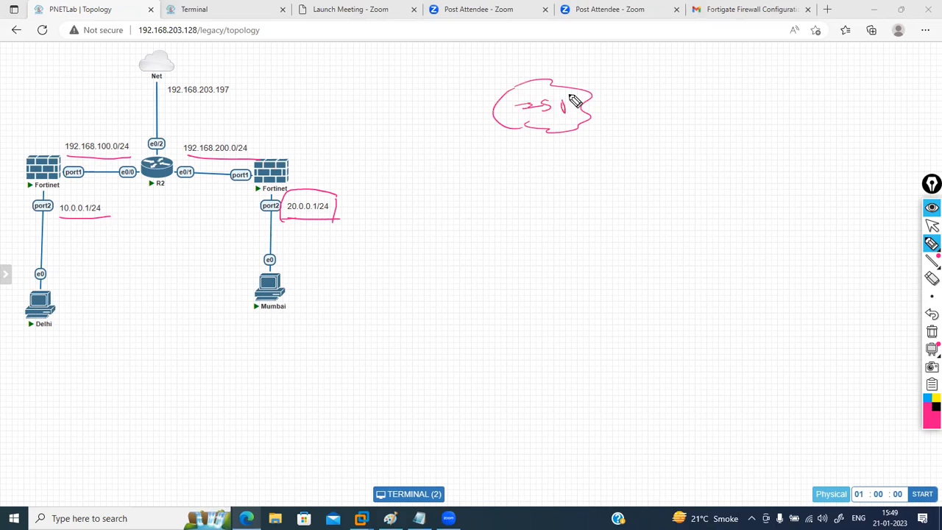
pyautogui.moveTo(519, 126)
pyautogui.mouseDown()
pyautogui.moveTo(472, 179)
pyautogui.moveTo(473, 191)
pyautogui.moveTo(496, 194)
pyautogui.mouseUp()
pyautogui.moveTo(425, 197); pyautogui.dragTo(496, 193)
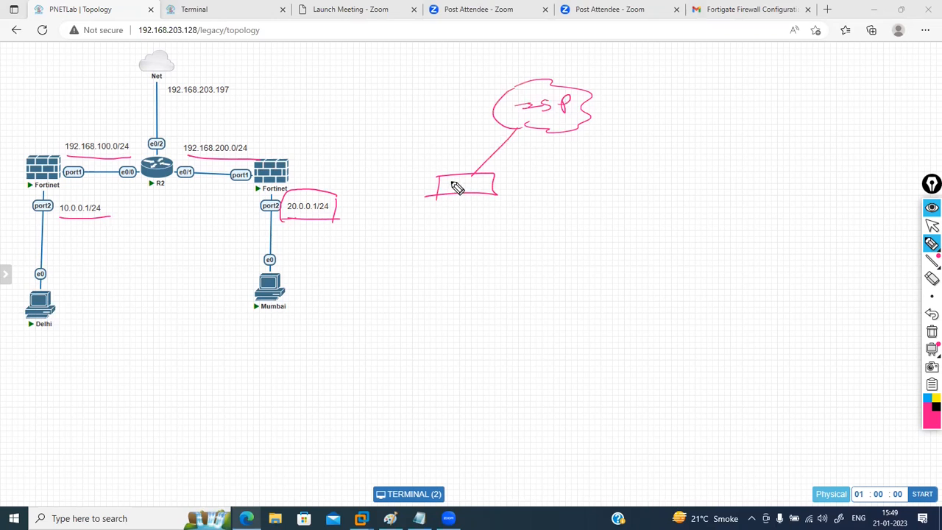
pyautogui.moveTo(442, 178); pyautogui.dragTo(492, 184)
pyautogui.moveTo(734, 89)
pyautogui.mouseDown()
pyautogui.moveTo(777, 90)
pyautogui.moveTo(753, 147)
pyautogui.moveTo(765, 133)
pyautogui.mouseUp()
pyautogui.moveTo(503, 72)
pyautogui.mouseDown()
pyautogui.moveTo(515, 62)
pyautogui.moveTo(578, 76)
pyautogui.moveTo(576, 54)
pyautogui.mouseUp()
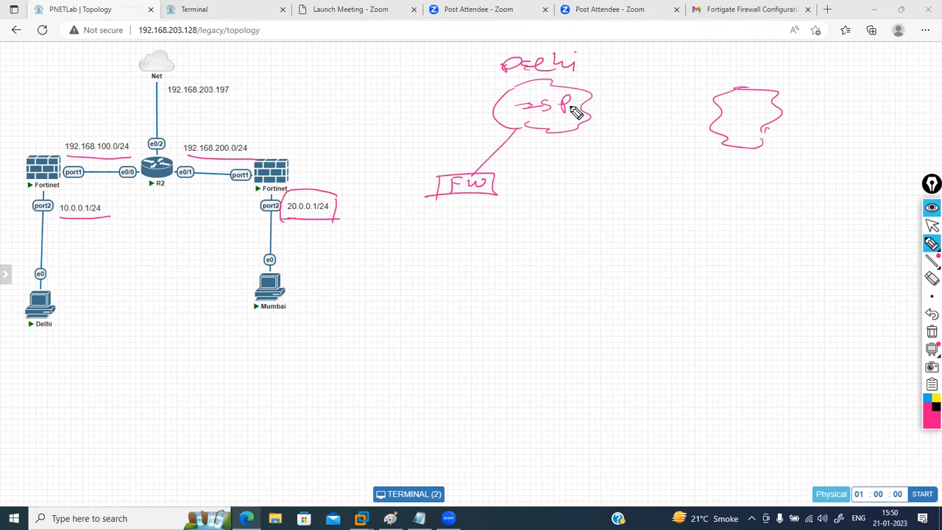
# Step: Label the second cloud Mumbai, draw its firewall box, and add router symbols on both links
pyautogui.moveTo(791, 106); pyautogui.dragTo(899, 103)
pyautogui.click(892, 90)
pyautogui.moveTo(753, 149)
pyautogui.mouseDown()
pyautogui.moveTo(745, 193)
pyautogui.moveTo(718, 196)
pyautogui.moveTo(713, 214)
pyautogui.mouseUp()
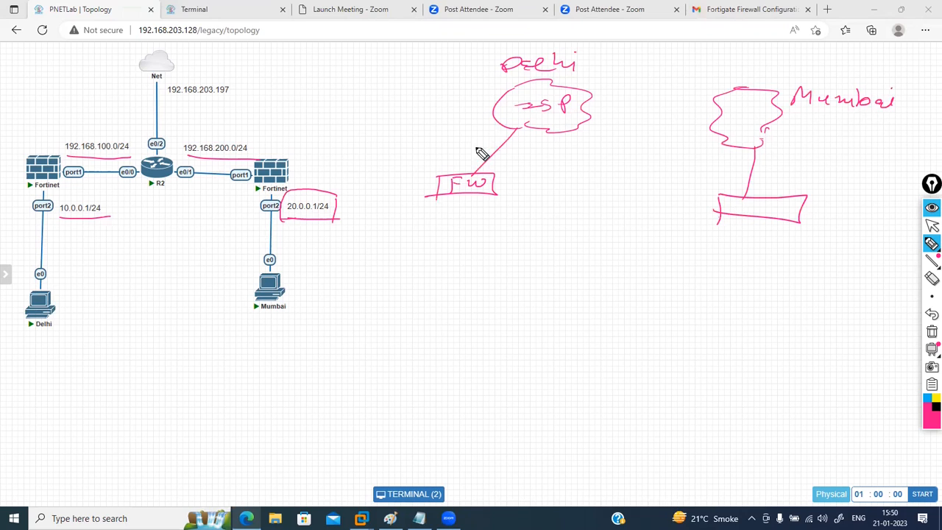
pyautogui.moveTo(499, 141); pyautogui.dragTo(526, 154)
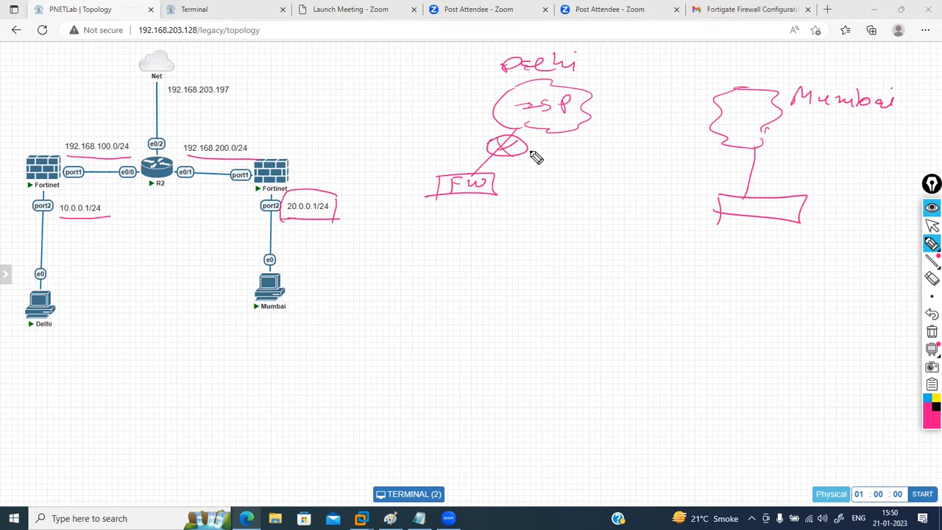
pyautogui.moveTo(762, 159)
pyautogui.mouseDown()
pyautogui.moveTo(743, 164)
pyautogui.moveTo(773, 164)
pyautogui.moveTo(746, 168)
pyautogui.moveTo(780, 185)
pyautogui.moveTo(808, 169)
pyautogui.mouseUp()
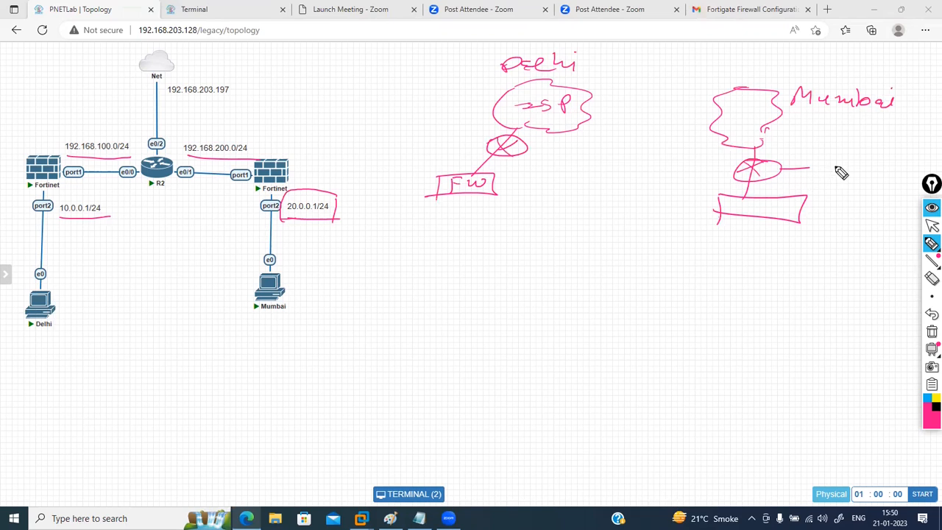
# Step: Write 'Public XYZ' by Mumbai's router and an underlined NAT below it, then clear all annotations
pyautogui.moveTo(827, 167)
pyautogui.mouseDown()
pyautogui.moveTo(893, 171)
pyautogui.moveTo(868, 189)
pyautogui.mouseUp()
pyautogui.moveTo(868, 180)
pyautogui.mouseDown()
pyautogui.moveTo(857, 189)
pyautogui.moveTo(878, 186)
pyautogui.mouseUp()
pyautogui.moveTo(884, 179)
pyautogui.mouseDown()
pyautogui.moveTo(876, 193)
pyautogui.moveTo(909, 193)
pyautogui.mouseUp()
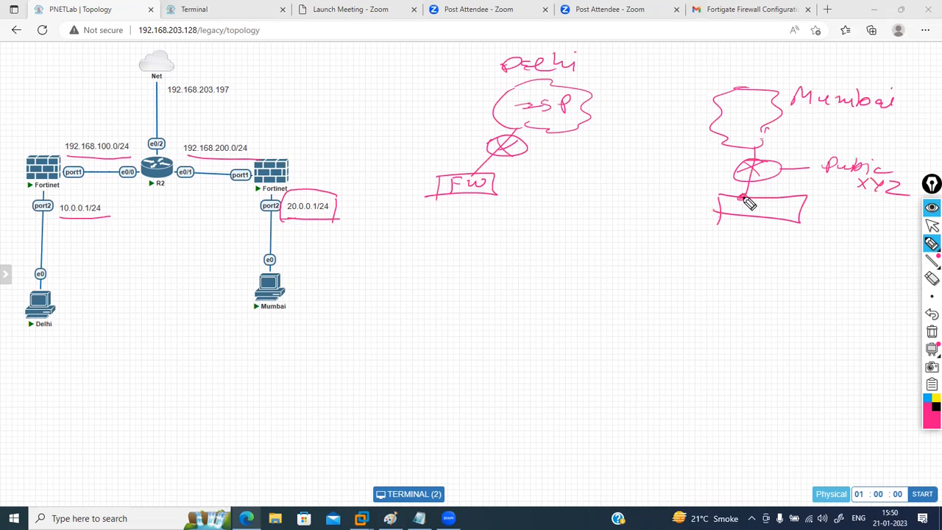
pyautogui.moveTo(718, 251)
pyautogui.mouseDown()
pyautogui.moveTo(781, 249)
pyautogui.moveTo(765, 254)
pyautogui.mouseUp()
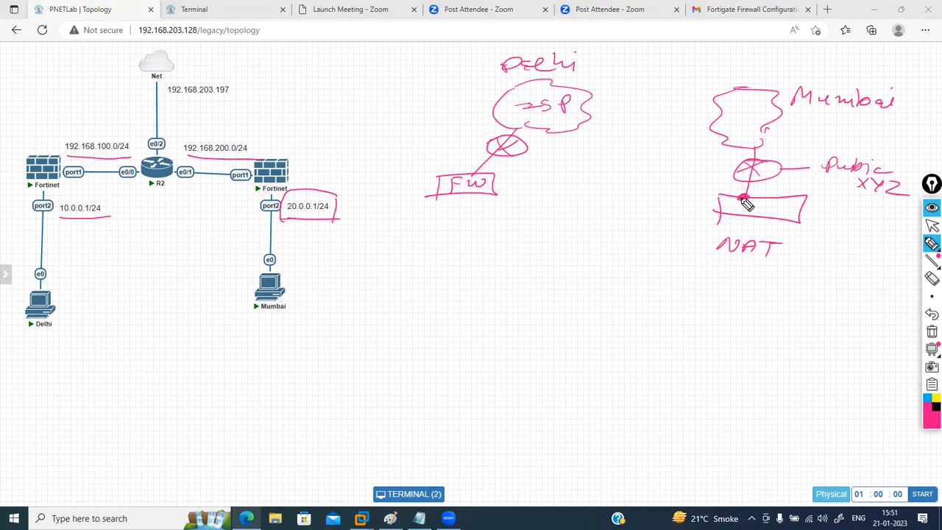
pyautogui.moveTo(710, 259); pyautogui.dragTo(768, 267)
pyautogui.click(931, 332)
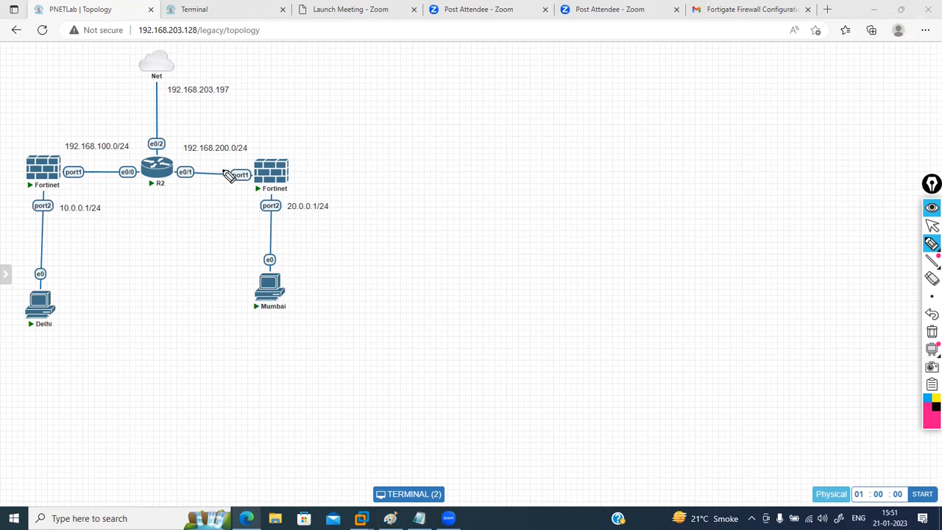
pyautogui.moveTo(184, 156)
pyautogui.mouseDown()
pyautogui.moveTo(247, 163)
pyautogui.moveTo(259, 141)
pyautogui.moveTo(213, 133)
pyautogui.moveTo(182, 145)
pyautogui.moveTo(187, 156)
pyautogui.mouseUp()
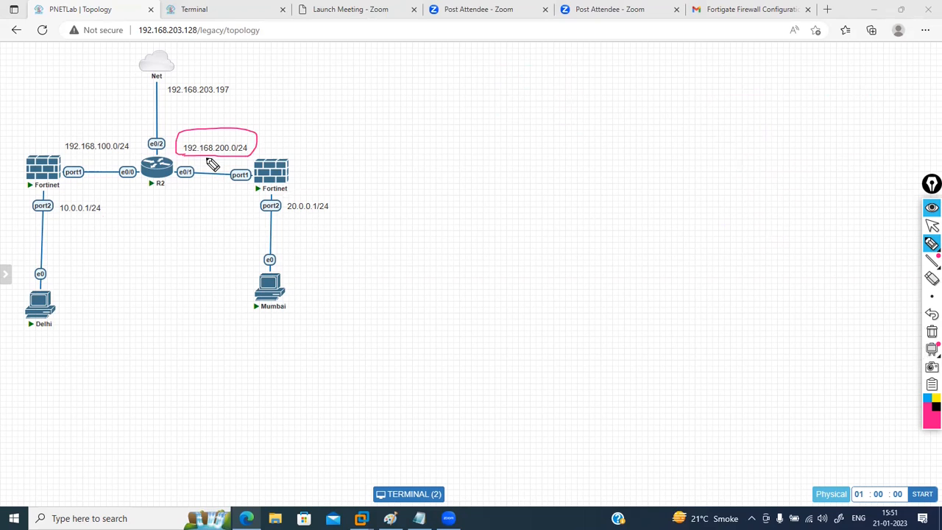
pyautogui.moveTo(493, 124)
pyautogui.mouseDown()
pyautogui.moveTo(522, 120)
pyautogui.moveTo(507, 139)
pyautogui.moveTo(592, 138)
pyautogui.mouseUp()
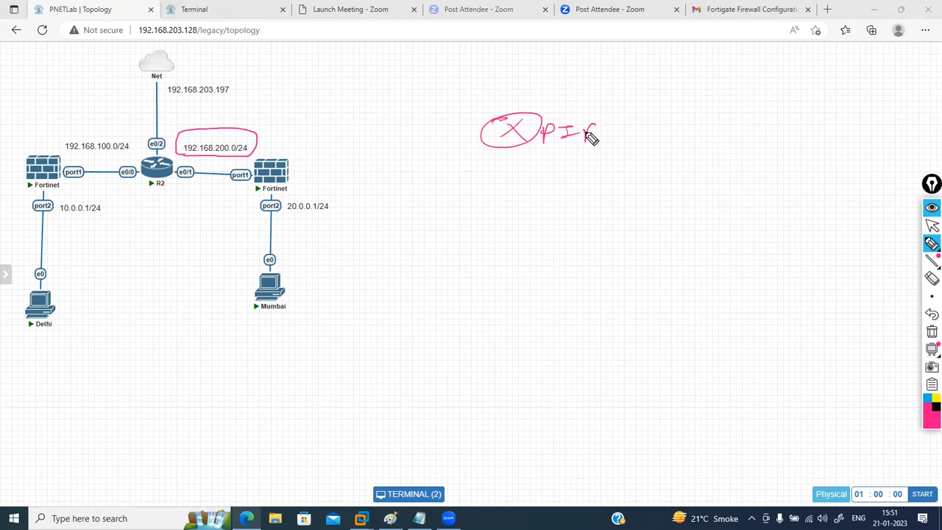
pyautogui.moveTo(512, 146)
pyautogui.mouseDown()
pyautogui.moveTo(507, 191)
pyautogui.moveTo(463, 214)
pyautogui.mouseUp()
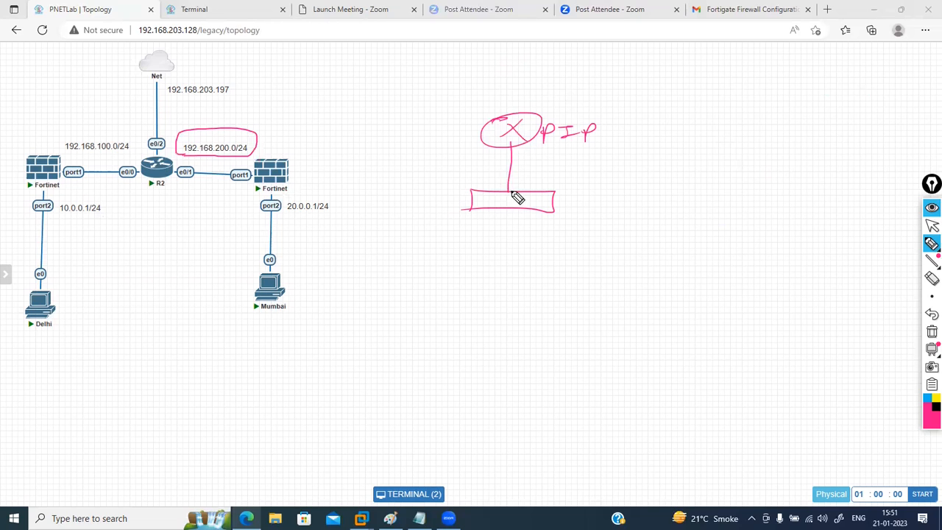
pyautogui.moveTo(547, 133); pyautogui.dragTo(552, 140)
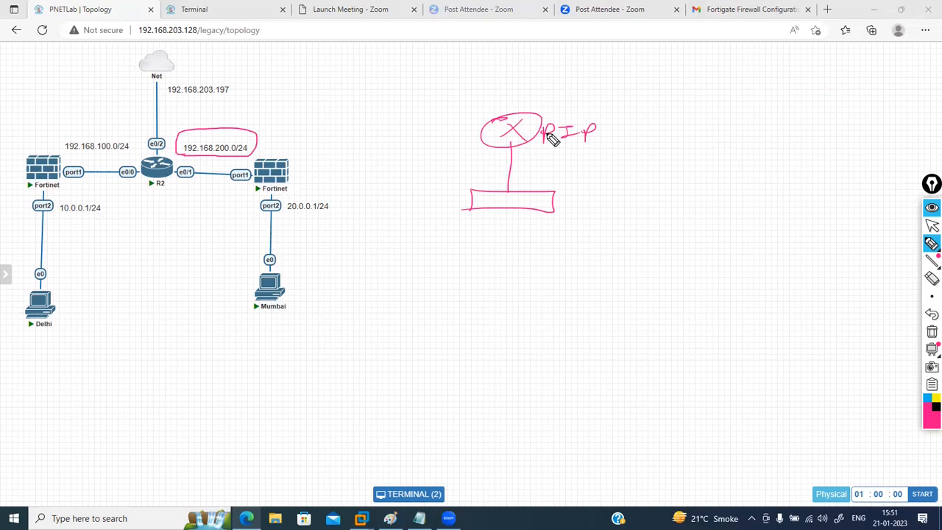
pyautogui.click(539, 174)
pyautogui.moveTo(527, 176); pyautogui.dragTo(568, 174)
pyautogui.click(507, 190)
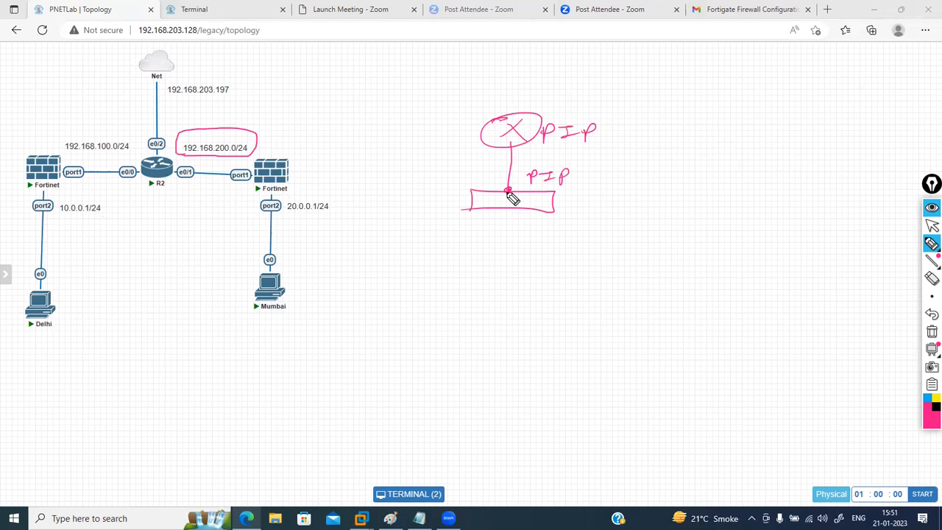
pyautogui.click(930, 243)
pyautogui.moveTo(285, 217); pyautogui.dragTo(340, 218)
pyautogui.moveTo(59, 218); pyautogui.dragTo(116, 218)
pyautogui.moveTo(43, 331); pyautogui.dragTo(71, 326)
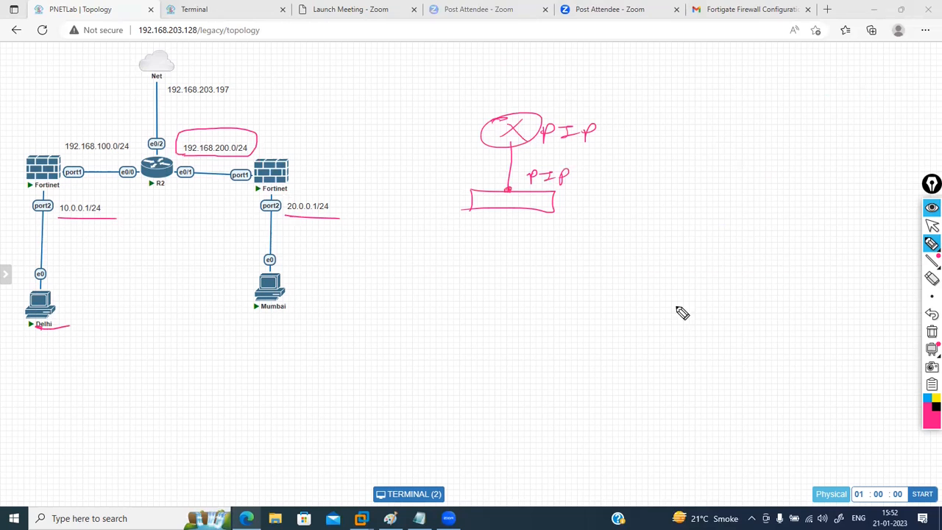
pyautogui.click(931, 333)
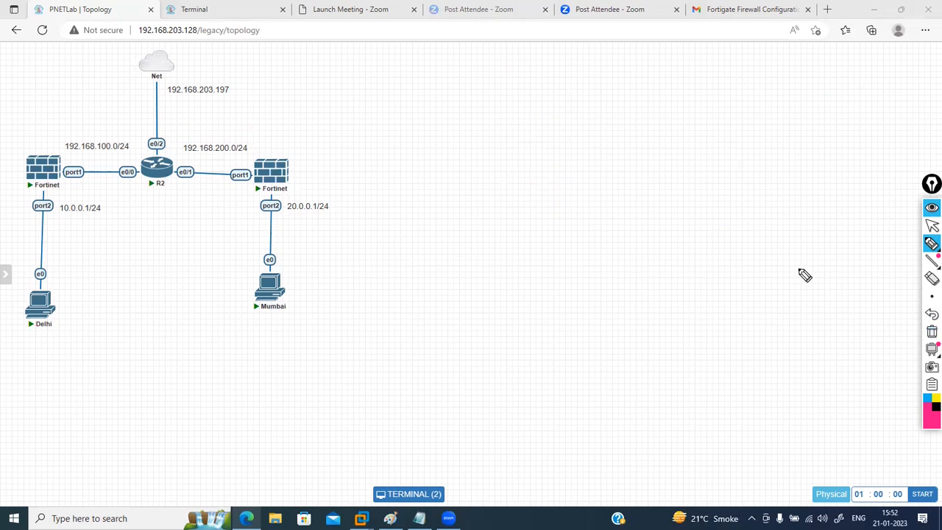
pyautogui.click(931, 226)
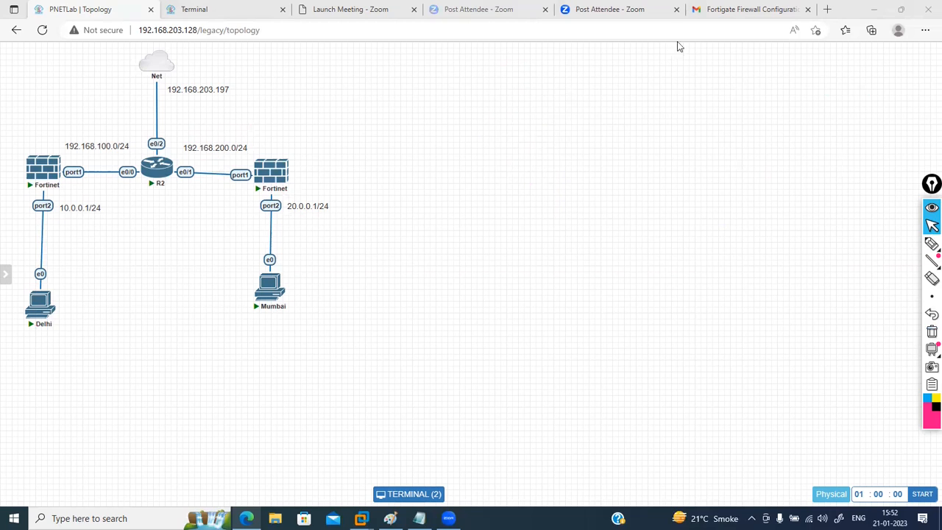
pyautogui.click(236, 7)
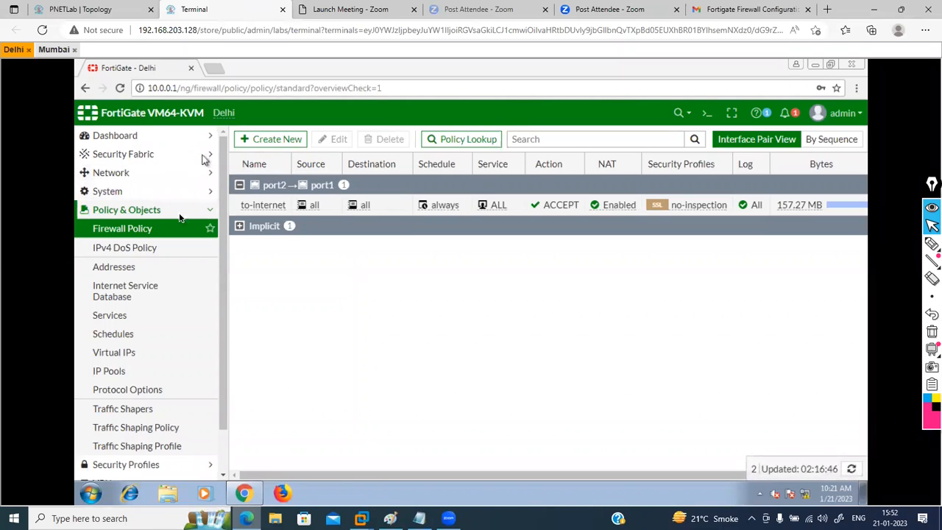
pyautogui.click(185, 174)
pyautogui.click(137, 191)
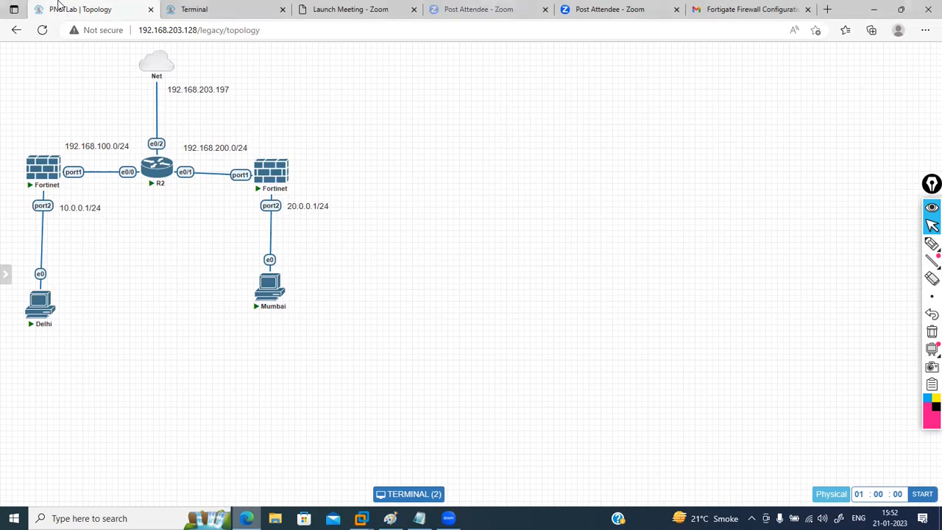
pyautogui.click(77, 9)
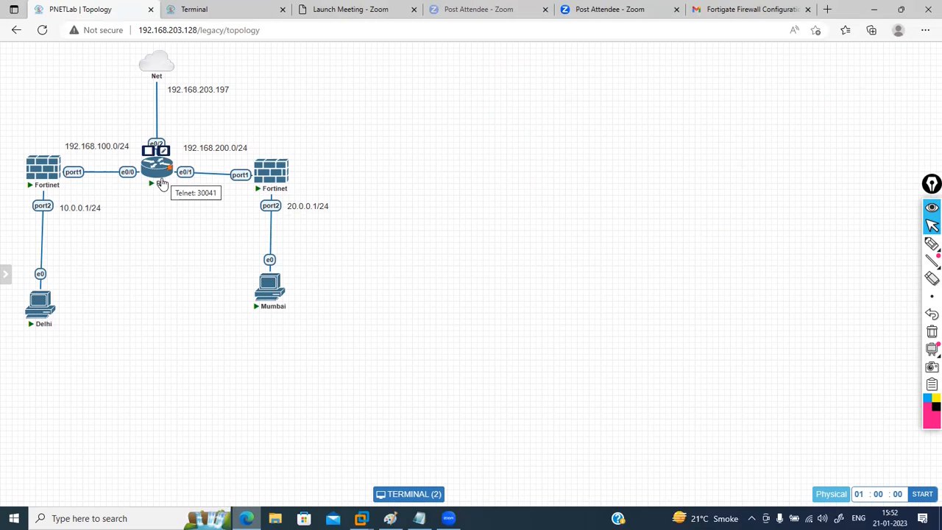
pyautogui.click(204, 6)
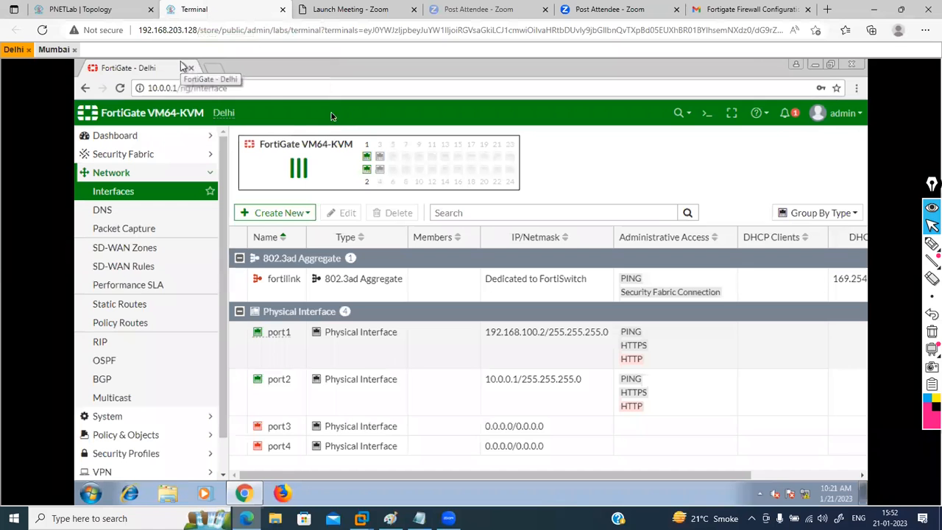
pyautogui.click(69, 51)
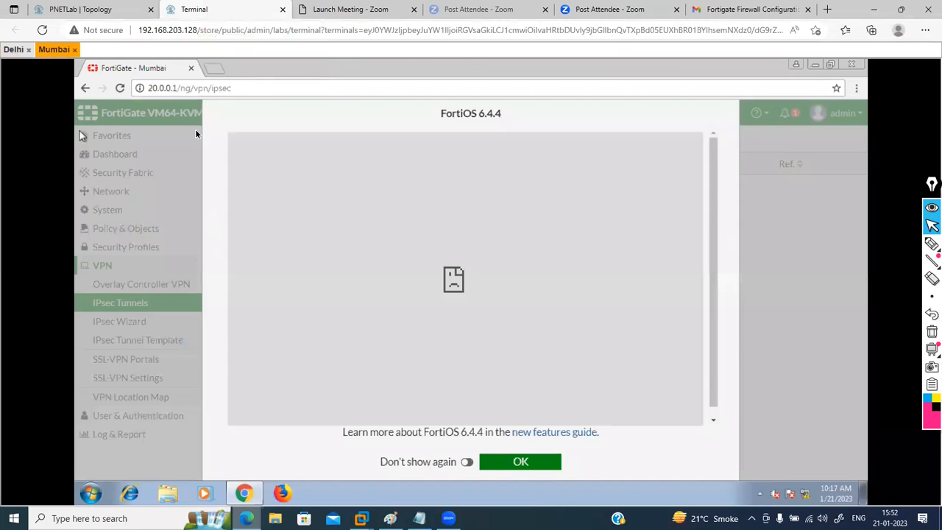
pyautogui.click(549, 466)
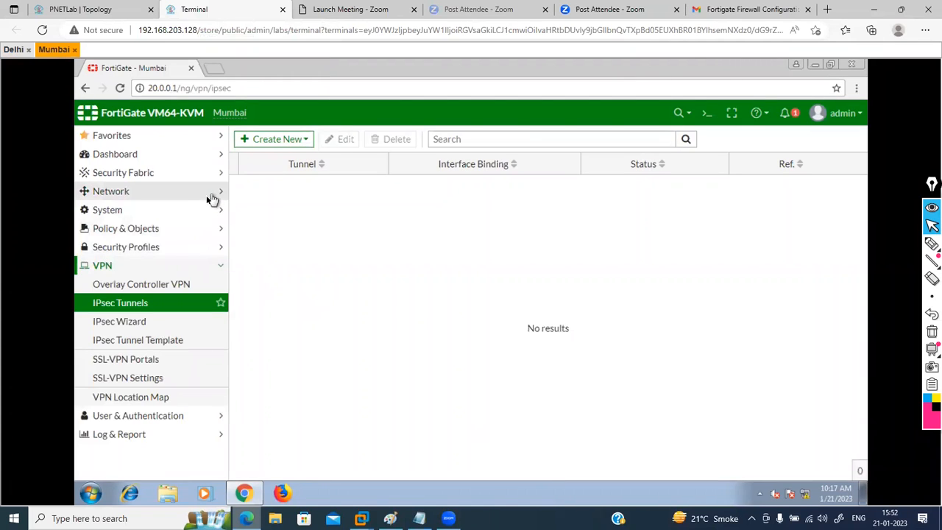
pyautogui.click(198, 195)
pyautogui.click(125, 211)
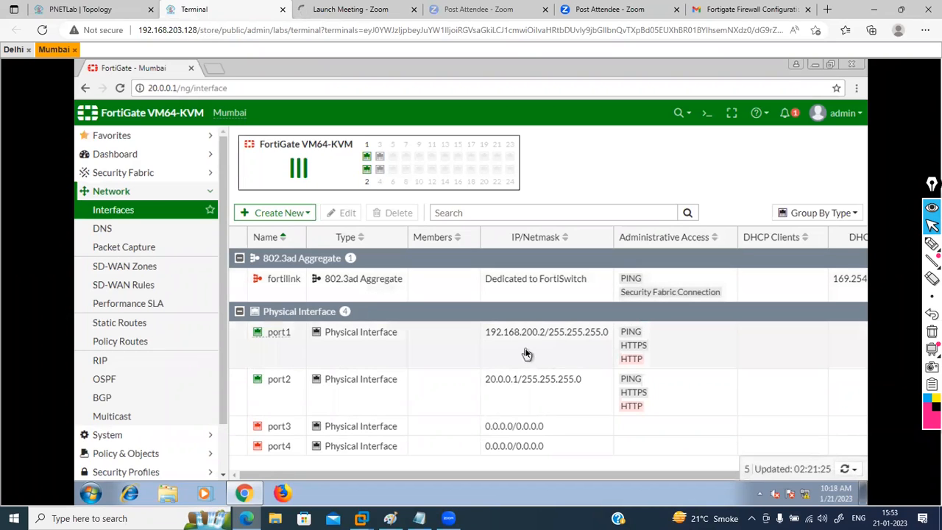
pyautogui.click(81, 9)
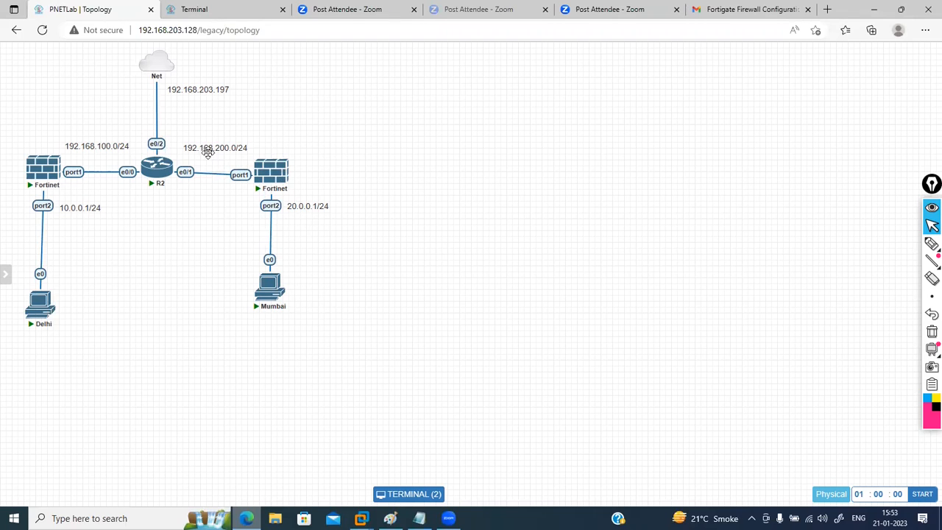
# Step: Switch to the Delhi firewall and open VPN > IPsec Tunnels, which lists no tunnels
pyautogui.moveTo(170, 180)
pyautogui.click(184, 9)
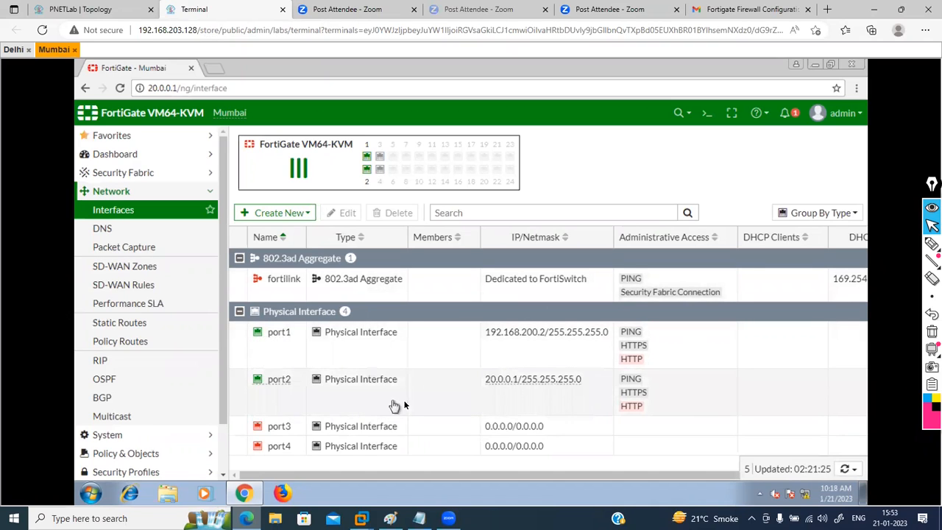
pyautogui.click(13, 50)
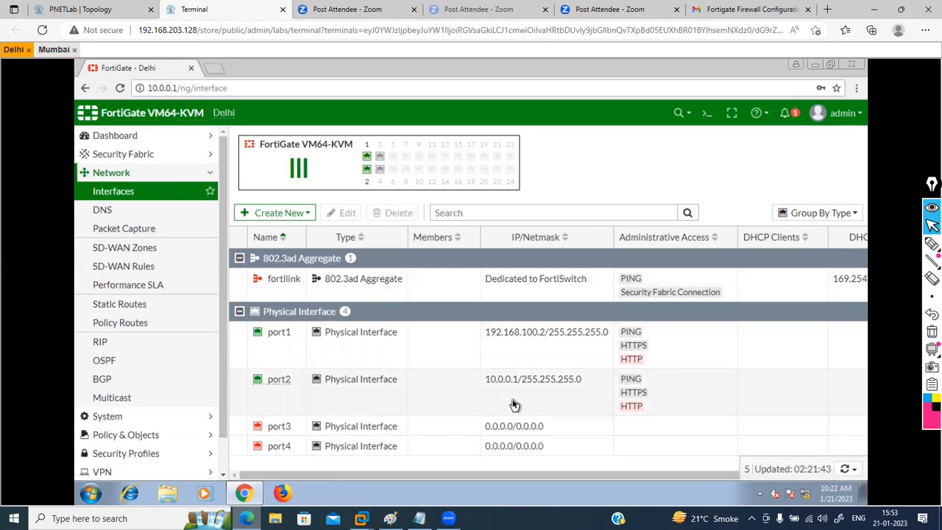
pyautogui.click(70, 9)
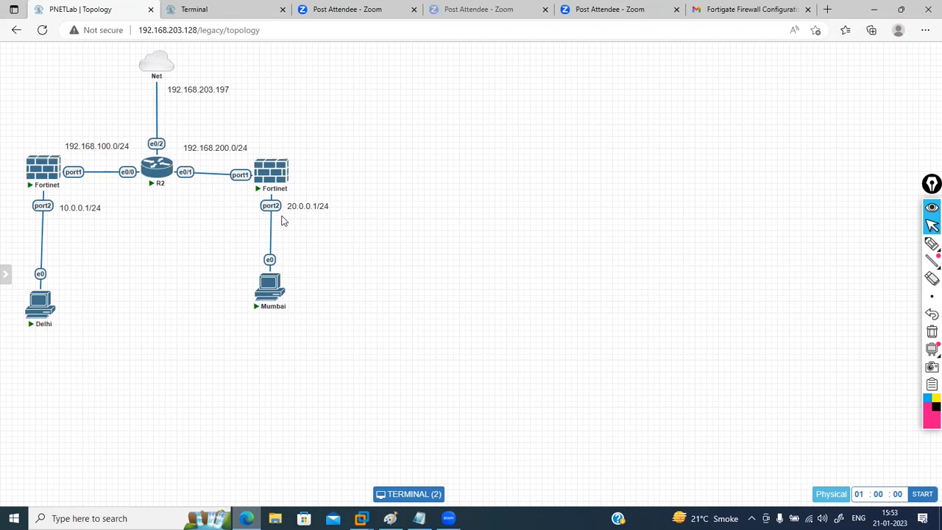
pyautogui.click(206, 10)
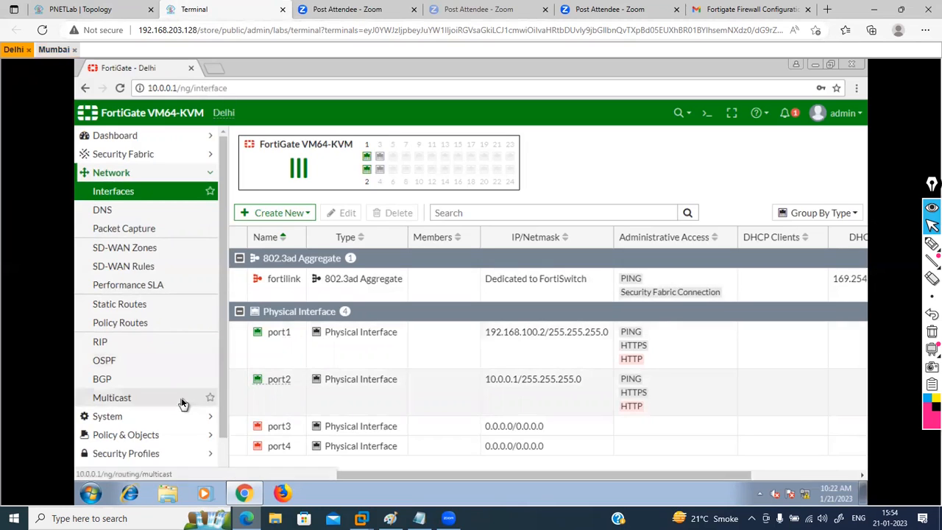
pyautogui.scroll(-1, 182, 399)
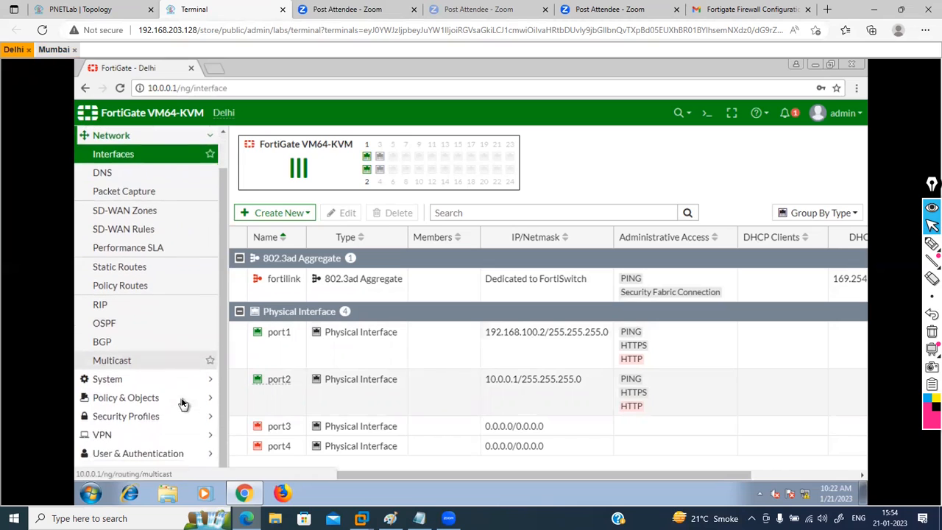
pyautogui.click(204, 436)
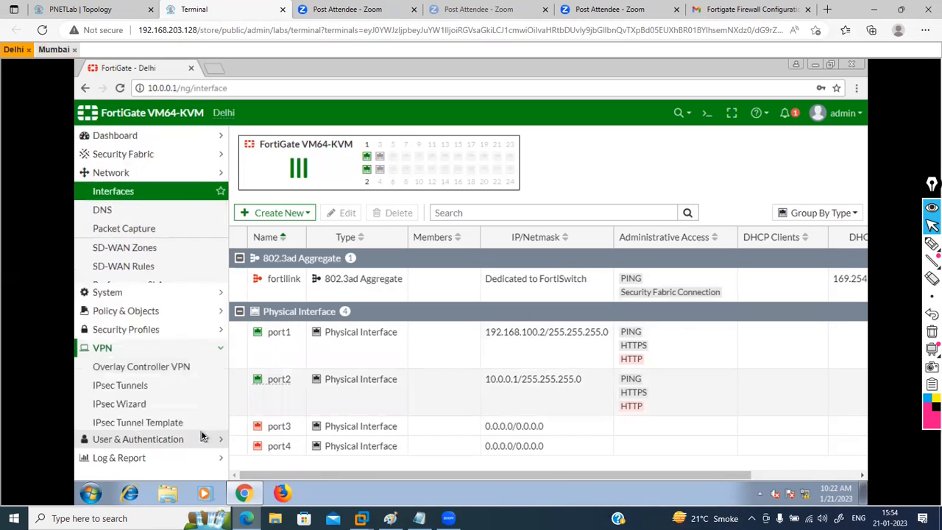
pyautogui.click(128, 288)
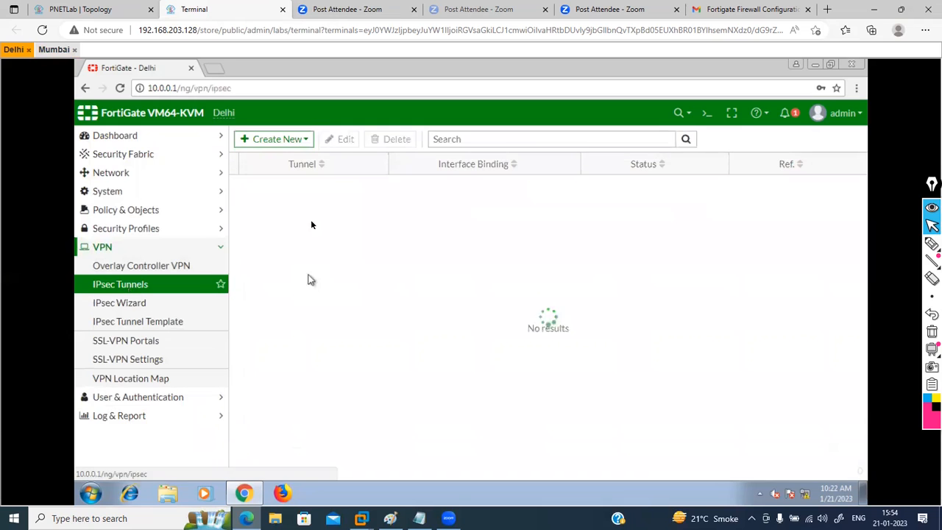
# Step: Create a new IPsec tunnel from the Custom template, named Delhi-To-Mumbai
pyautogui.click(294, 144)
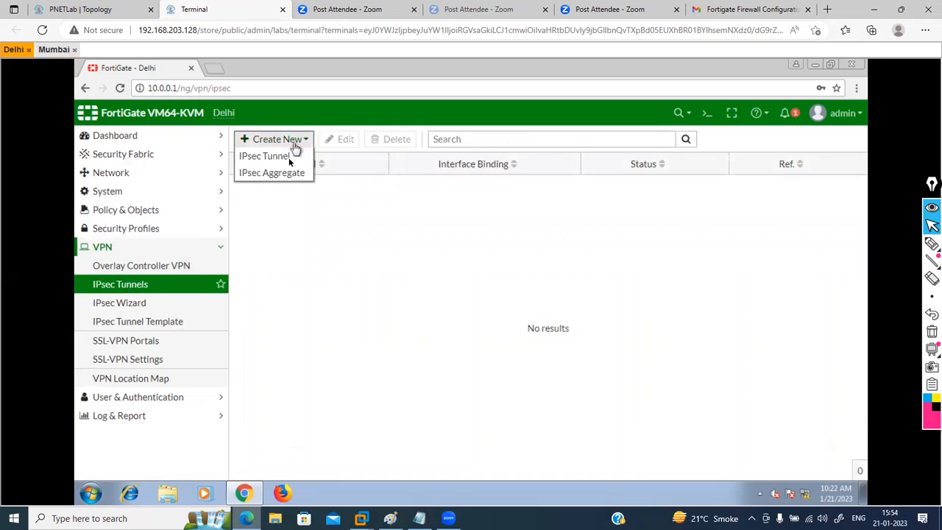
pyautogui.click(280, 159)
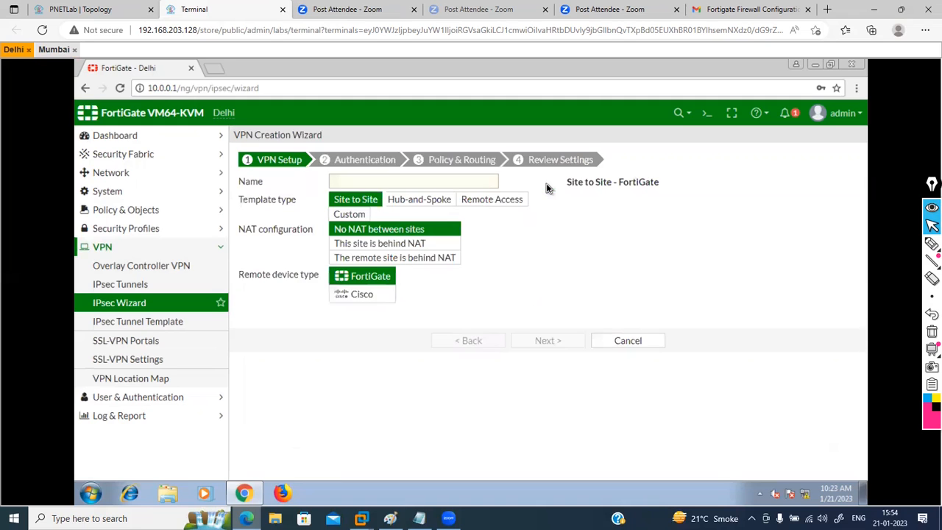
pyautogui.click(441, 184)
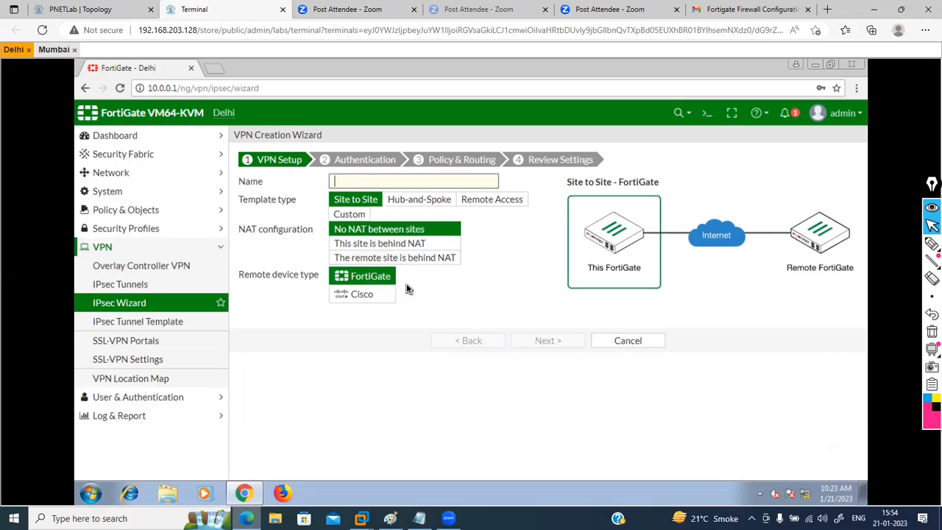
pyautogui.click(381, 293)
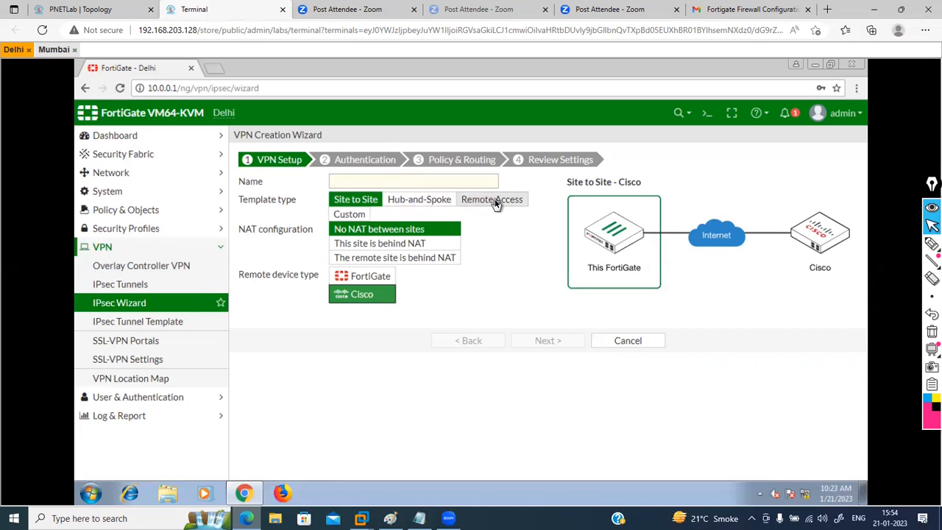
pyautogui.click(410, 203)
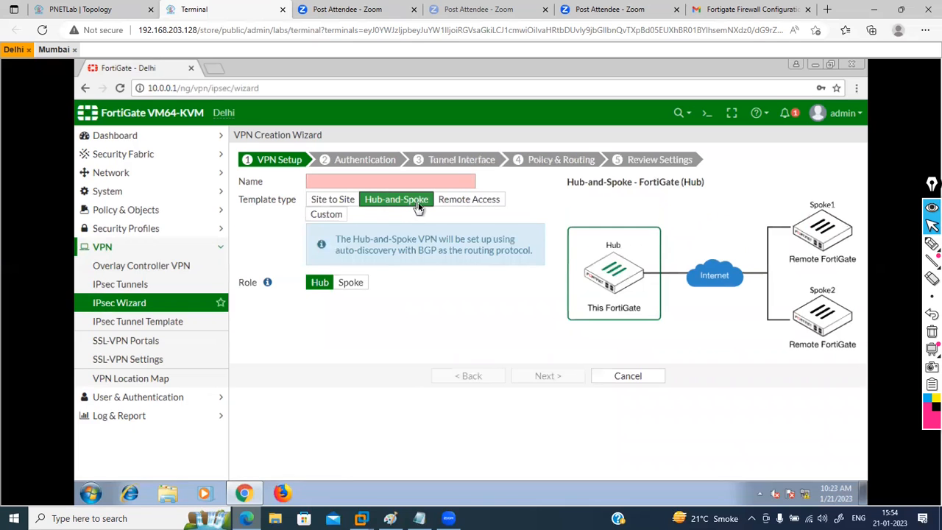
pyautogui.click(475, 203)
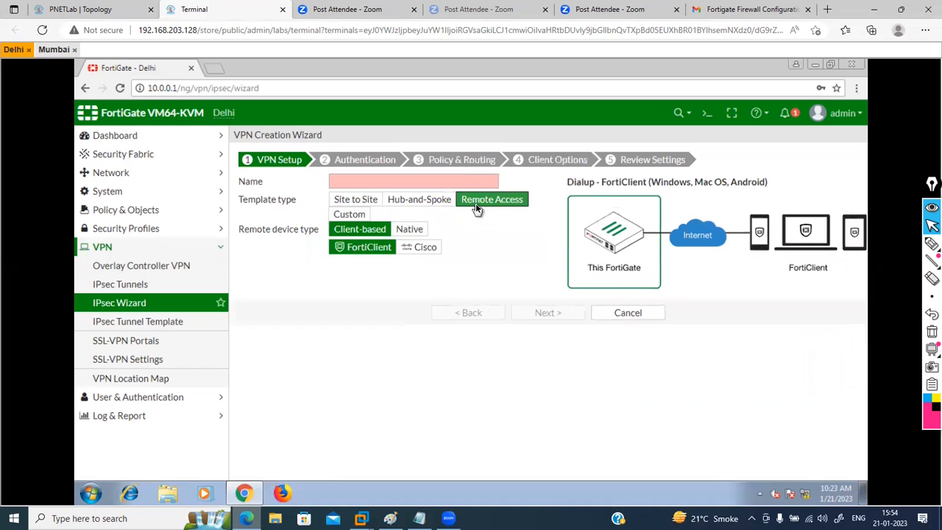
pyautogui.click(346, 215)
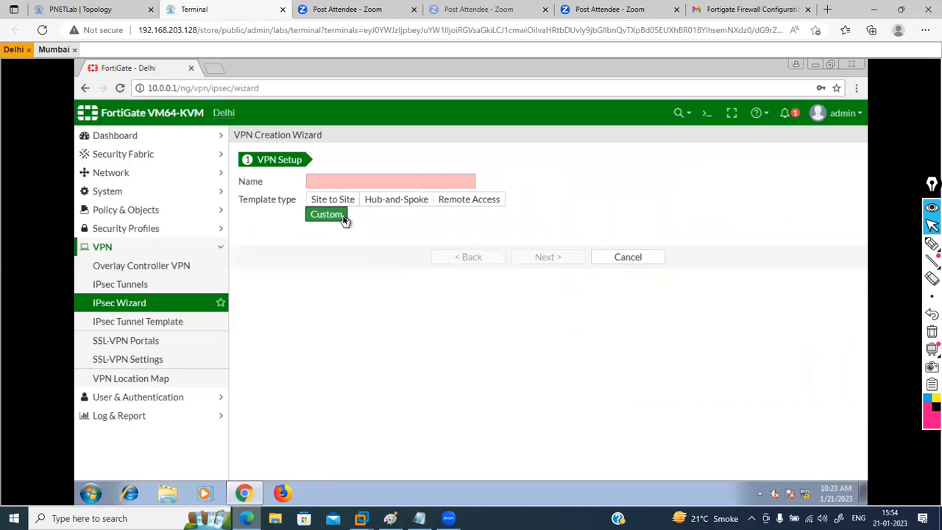
pyautogui.click(354, 181)
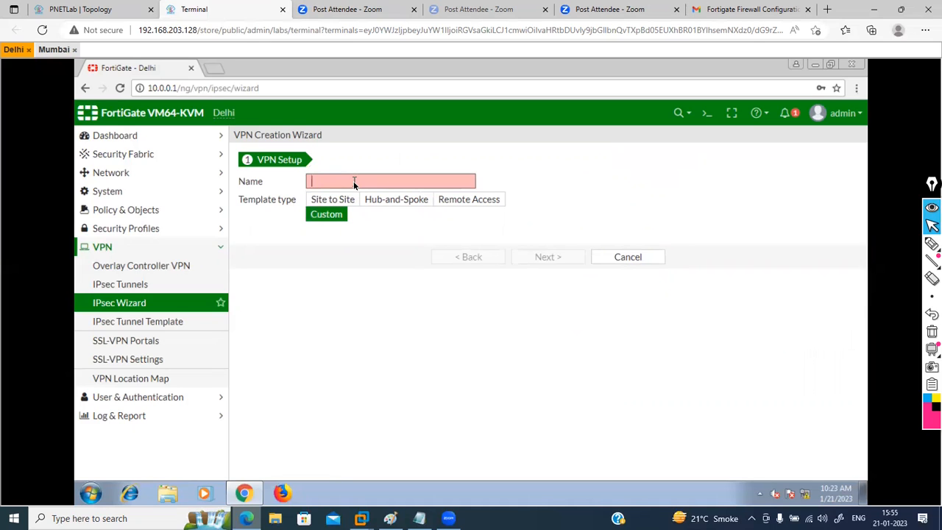
pyautogui.write('Del')
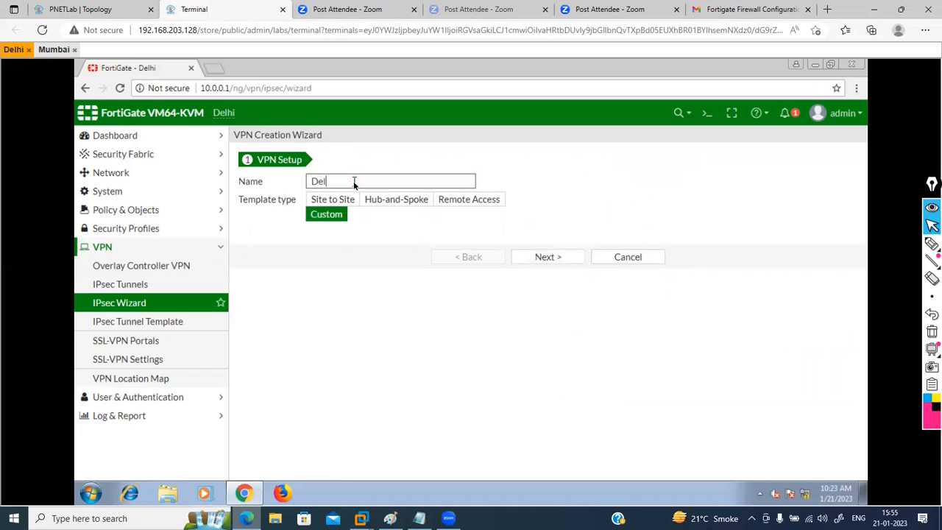
pyautogui.write('hi-To-Mumbai')
# Step: Set the remote gateway to static IP address 192.168.200.2
pyautogui.click(552, 254)
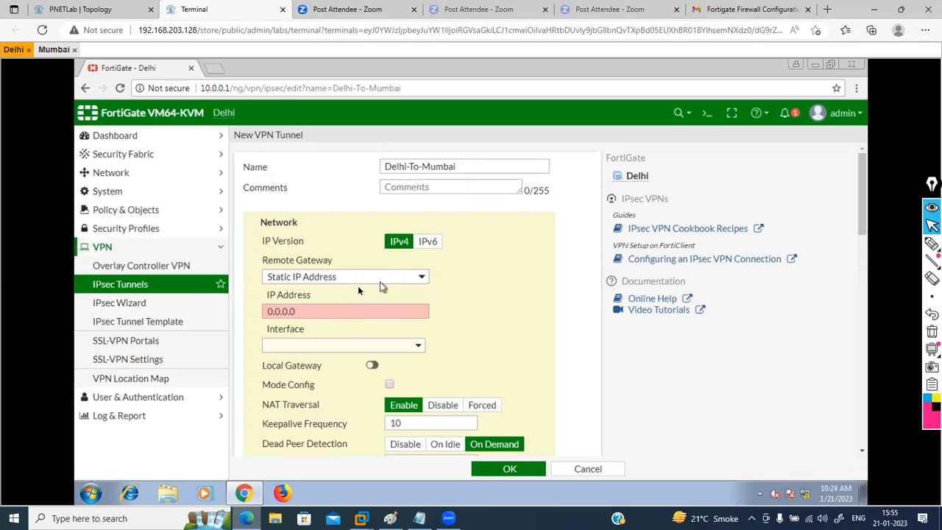
pyautogui.click(348, 284)
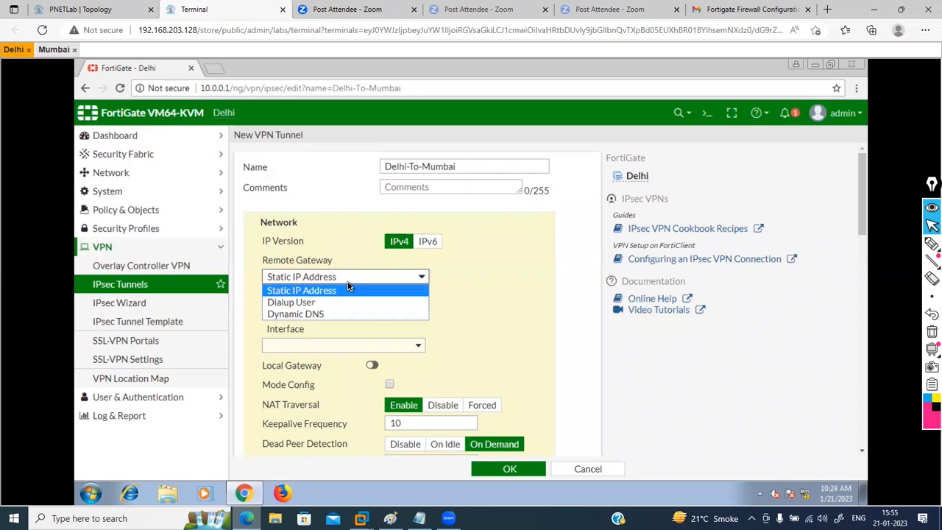
pyautogui.click(349, 290)
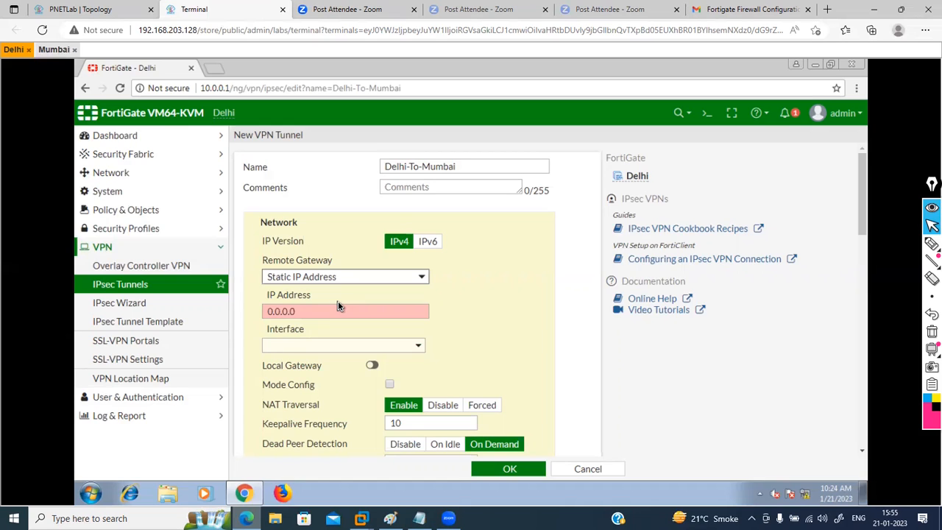
pyautogui.moveTo(326, 308); pyautogui.dragTo(263, 314)
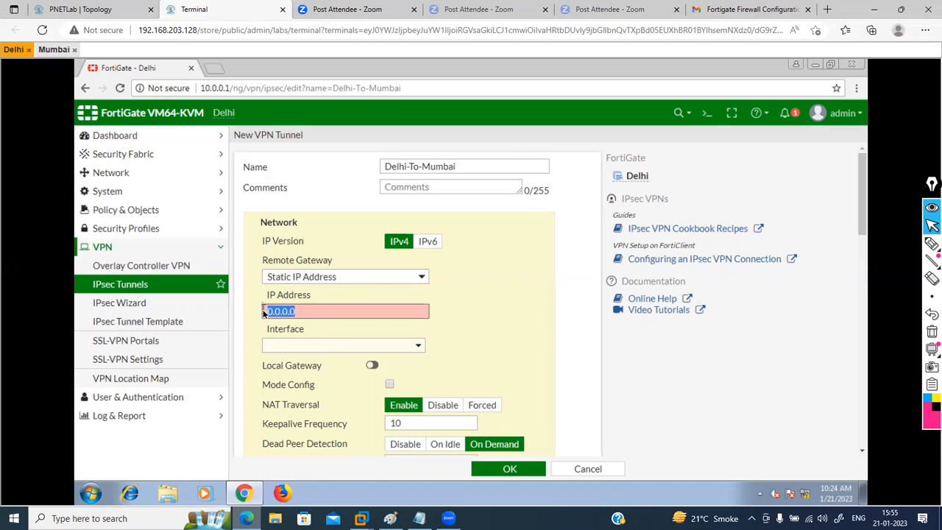
pyautogui.click(304, 322)
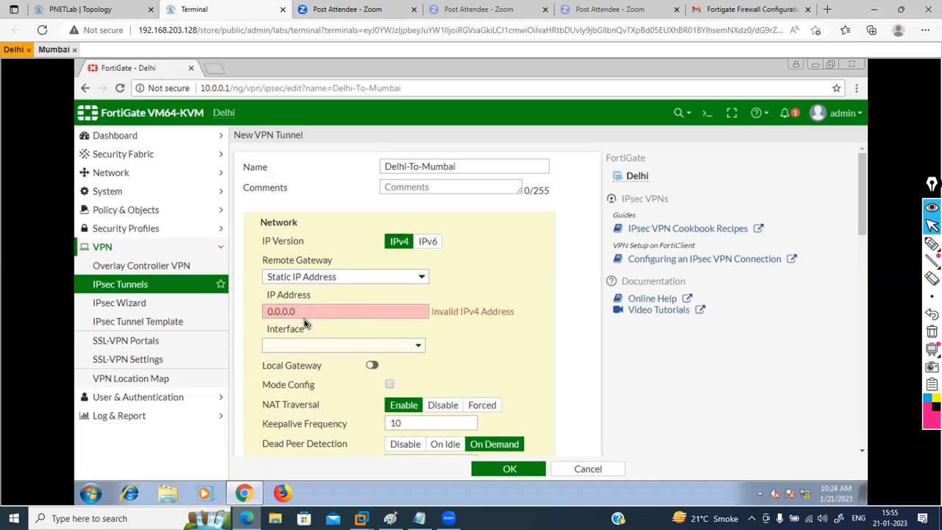
pyautogui.moveTo(306, 315); pyautogui.dragTo(259, 312)
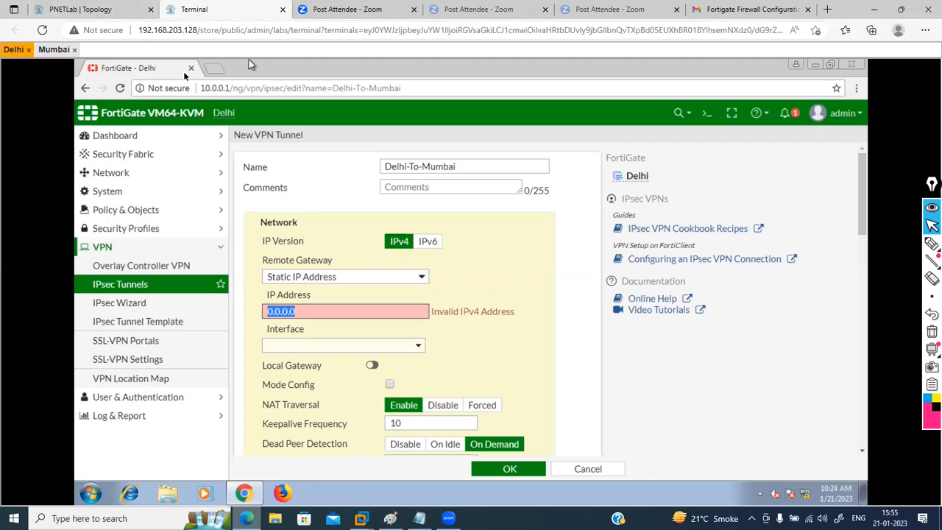
pyautogui.click(65, 50)
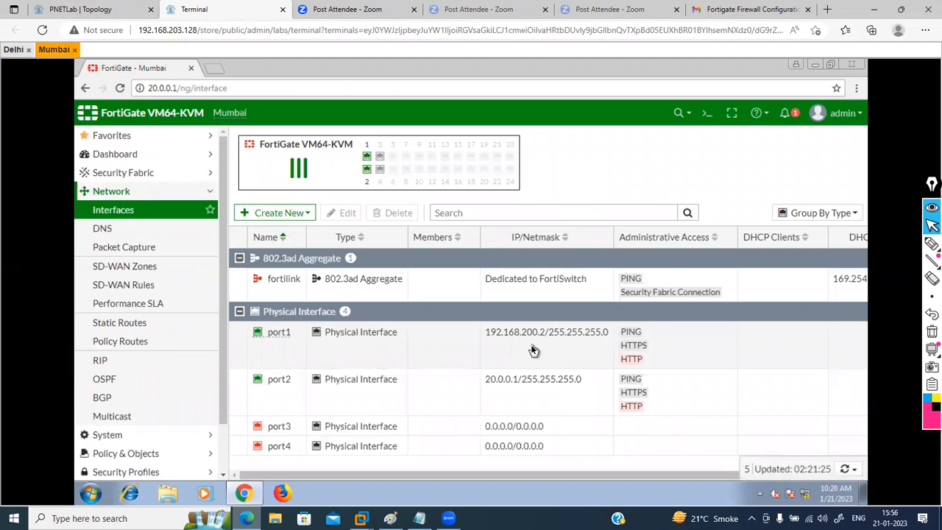
pyautogui.click(16, 51)
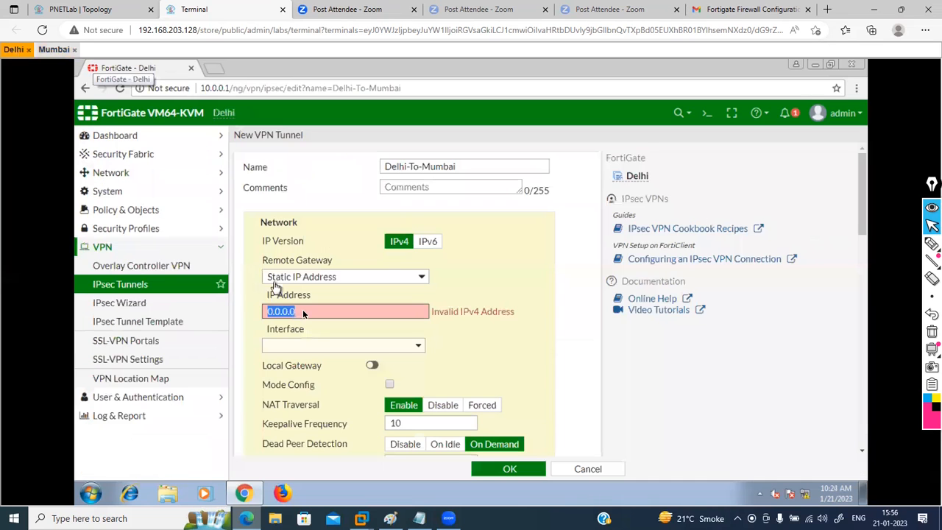
pyautogui.click(303, 311)
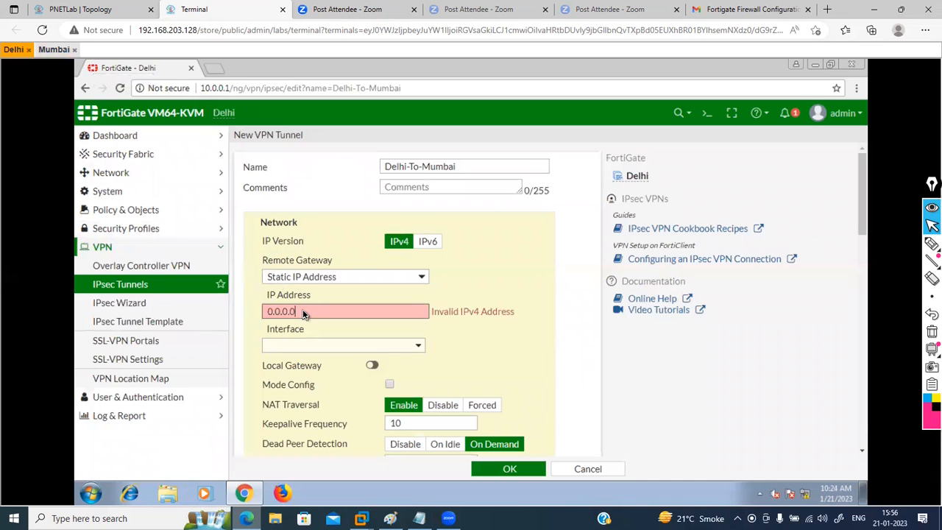
pyautogui.press('BackSpace')
pyautogui.write('192.168.200.2')
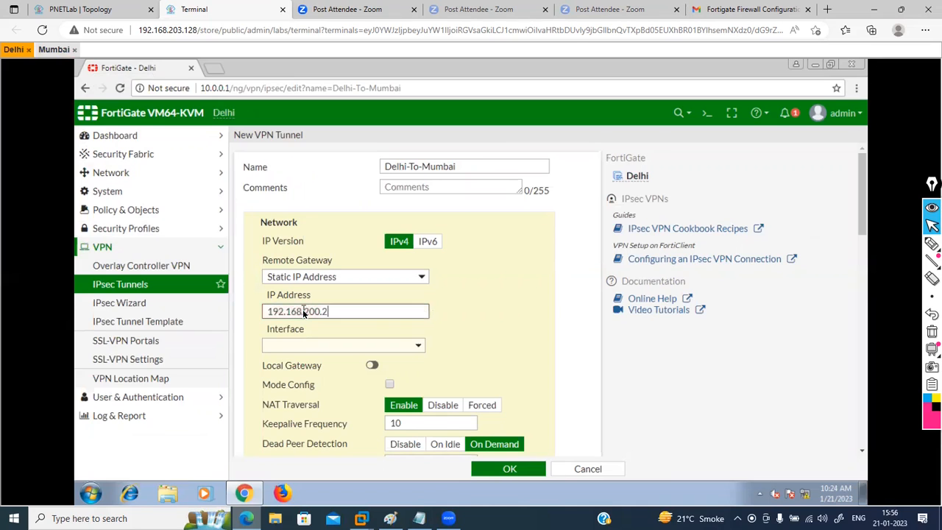
# Step: Choose port1 as the outgoing interface and enable Local Gateway
pyautogui.click(404, 347)
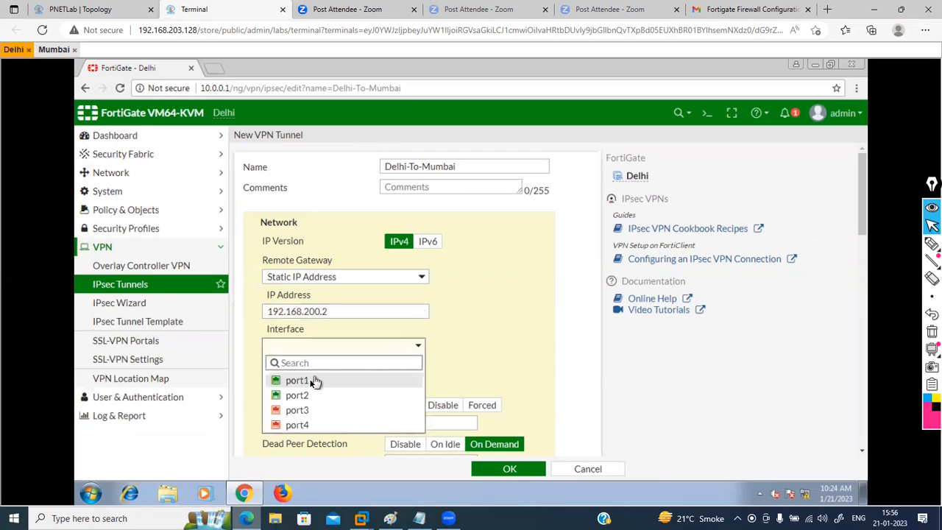
pyautogui.click(101, 9)
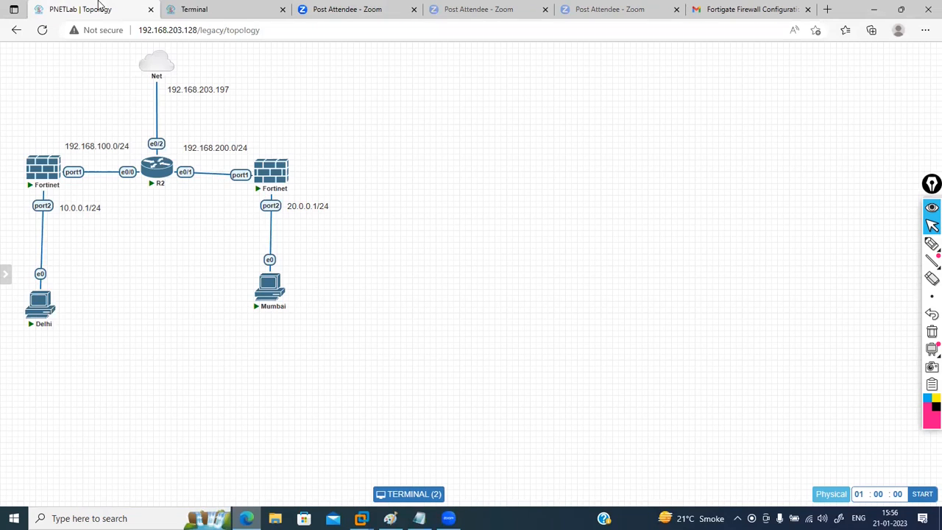
pyautogui.click(251, 7)
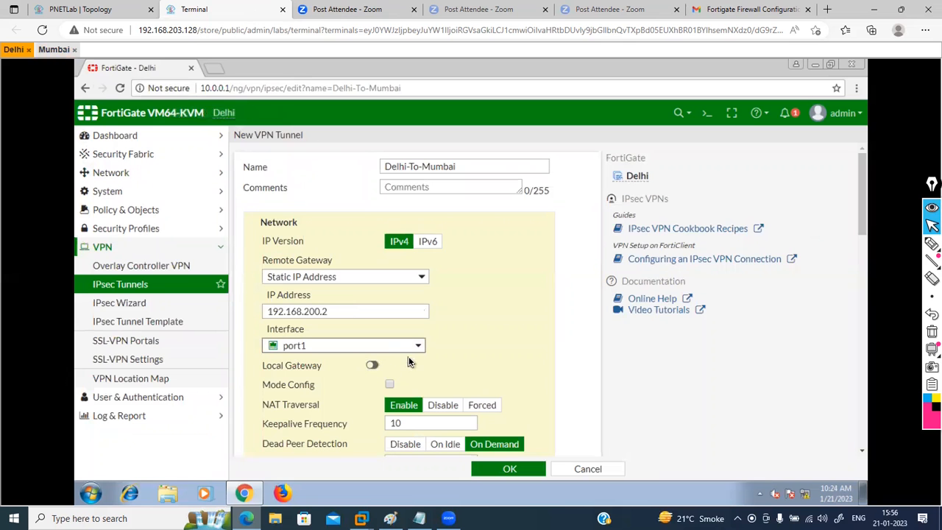
pyautogui.click(372, 366)
# Step: Use the primary IP as local gateway, disable NAT Traversal, and expand the Advanced options
pyautogui.click(309, 390)
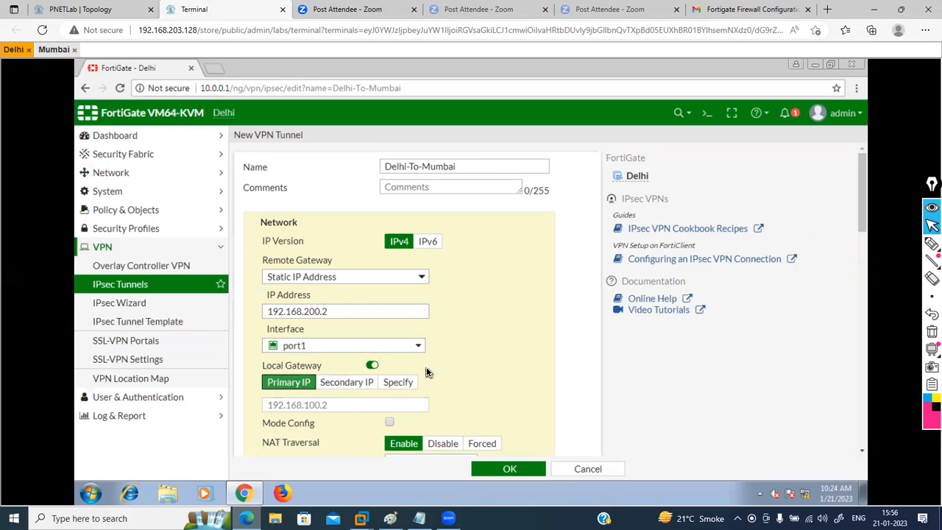
pyautogui.scroll(-5, 426, 372)
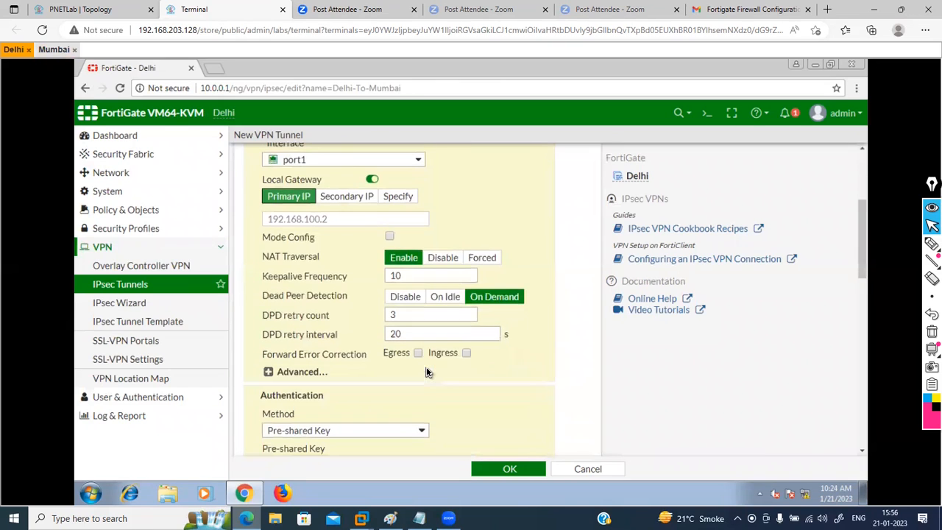
pyautogui.click(443, 259)
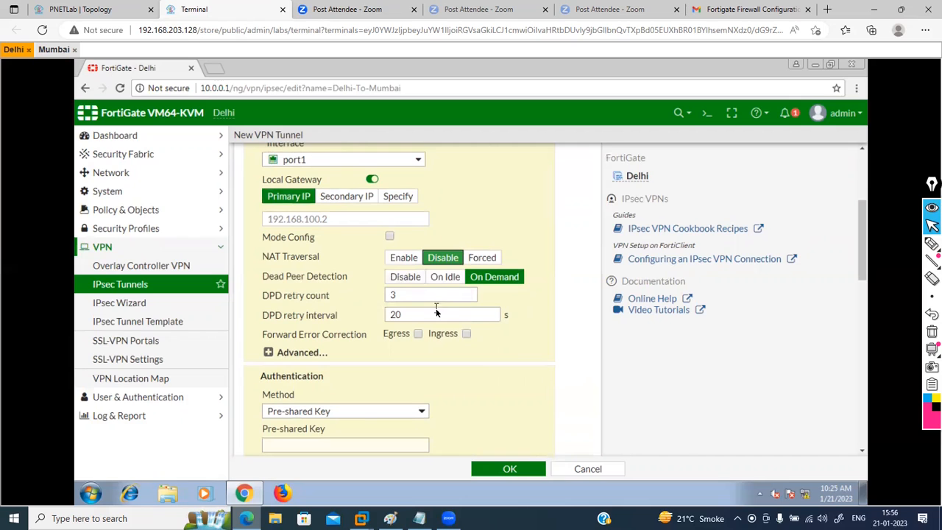
pyautogui.scroll(-2, 481, 380)
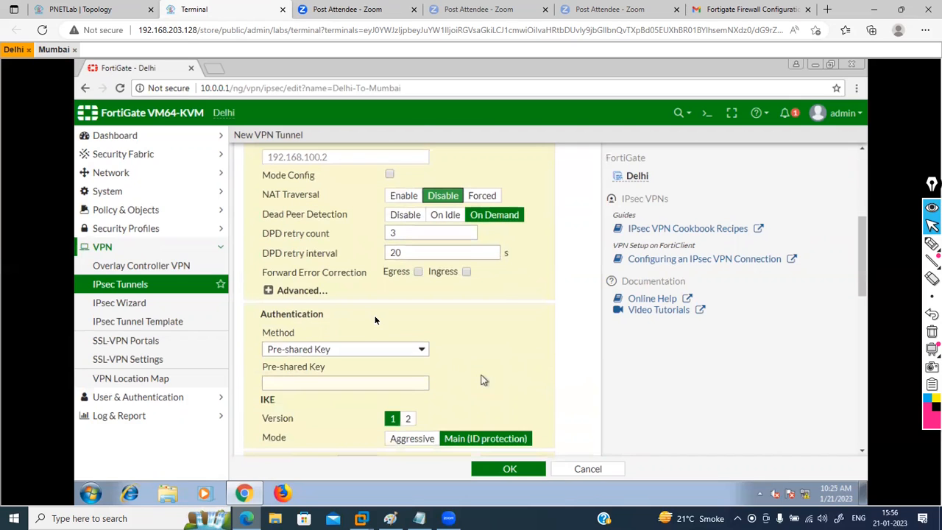
pyautogui.click(269, 291)
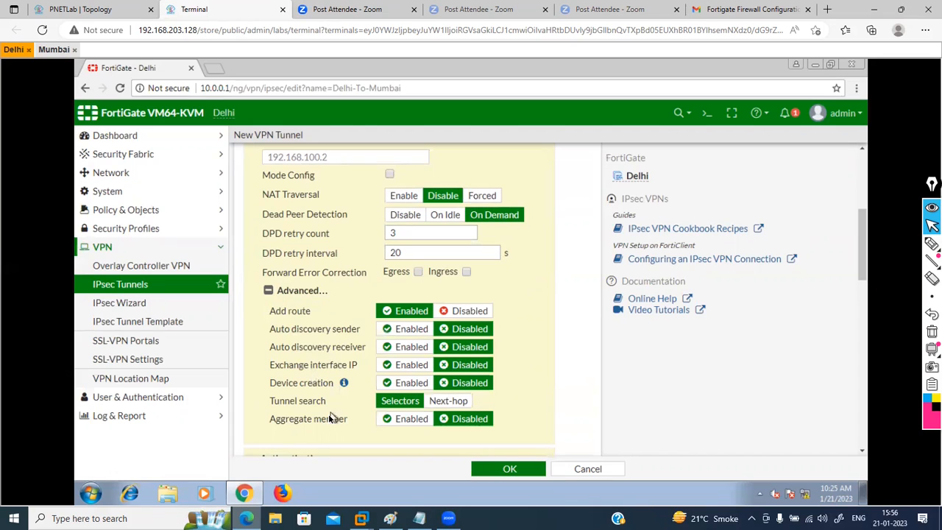
# Step: Enter the tunnel's pre-shared key and select IKE version 2
pyautogui.click(268, 291)
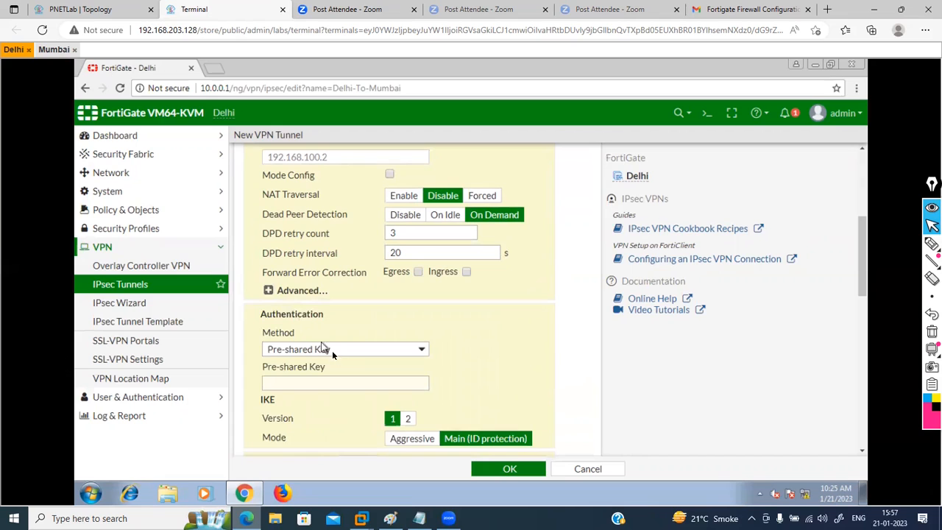
pyautogui.click(341, 386)
pyautogui.write('123456')
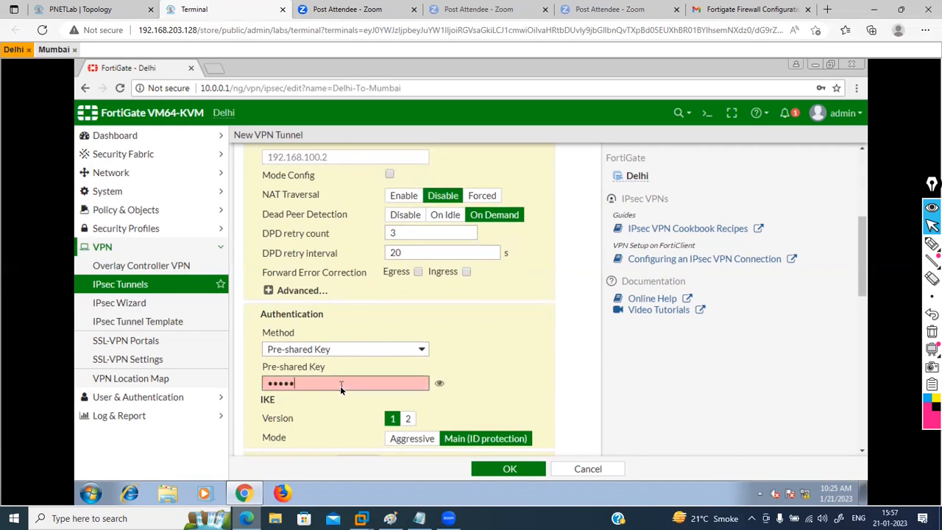
pyautogui.write('7890')
pyautogui.click(408, 419)
pyautogui.click(440, 383)
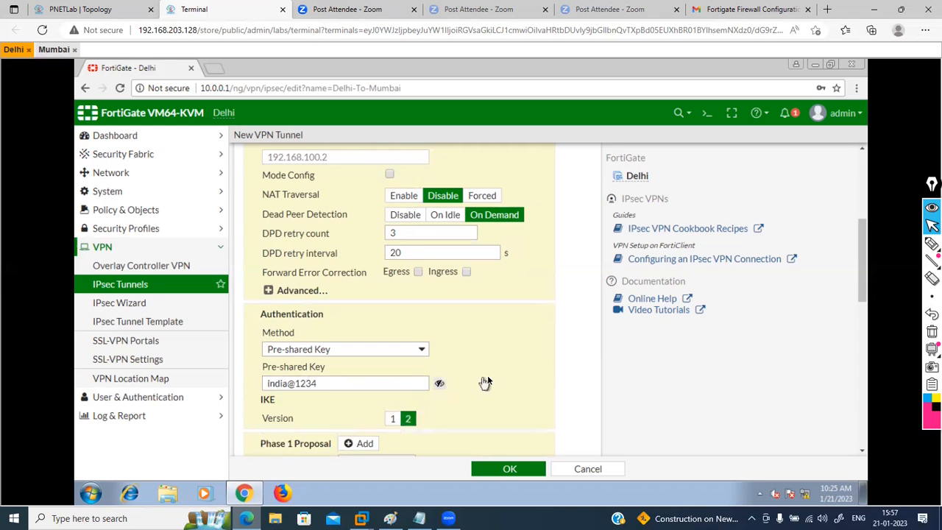
pyautogui.scroll(-3, 489, 381)
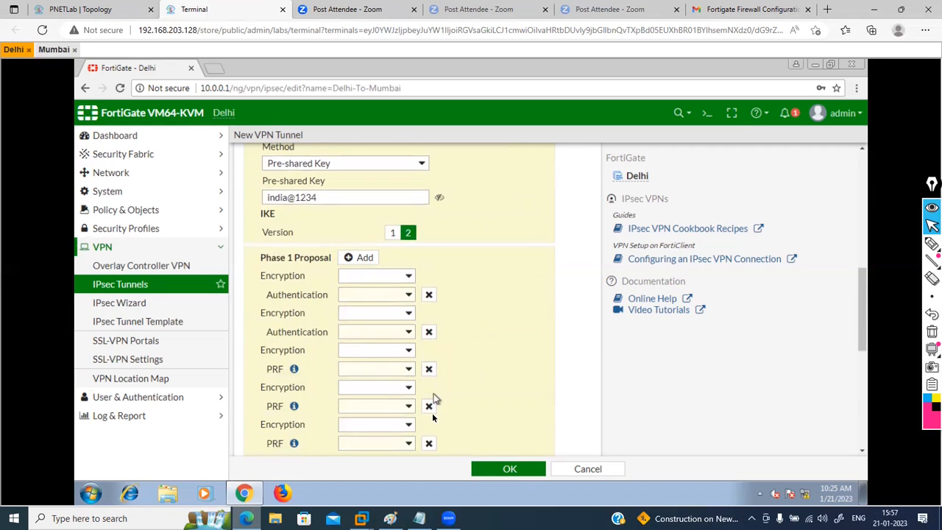
# Step: Reduce phase 1 to a single proposal using DES encryption and SHA256 authentication
pyautogui.click(428, 332)
pyautogui.click(429, 333)
pyautogui.click(429, 332)
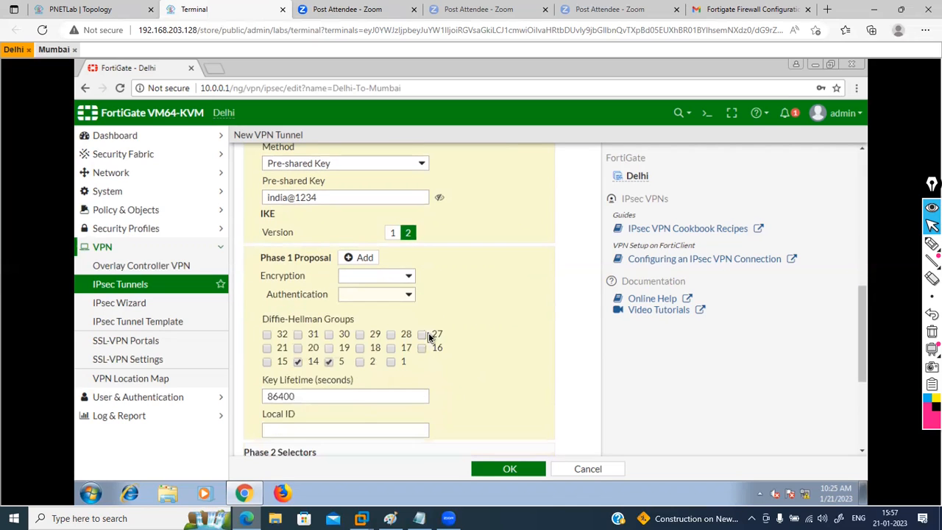
pyautogui.click(409, 278)
pyautogui.click(369, 299)
pyautogui.click(396, 298)
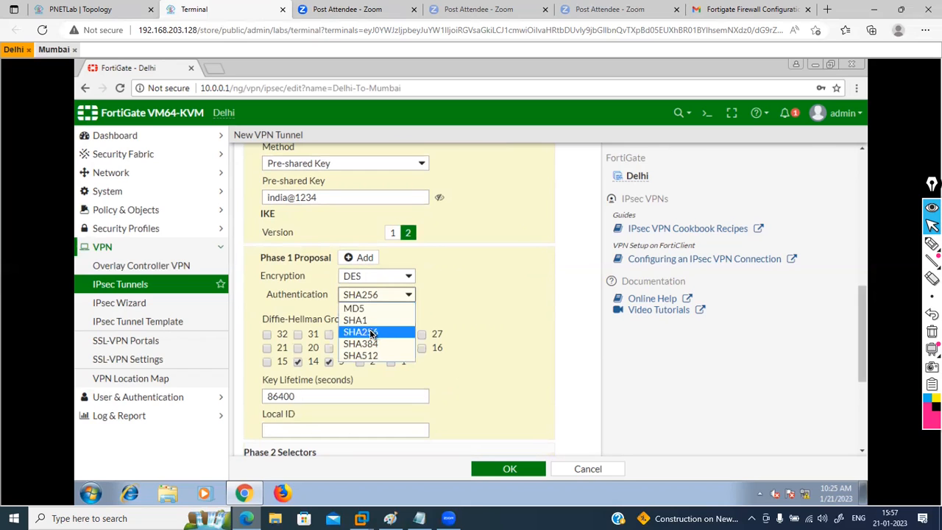
pyautogui.click(384, 334)
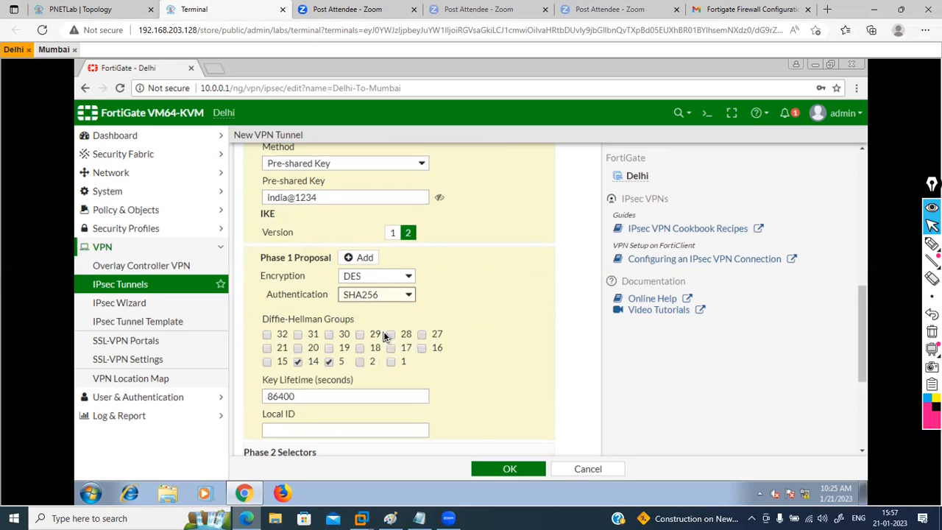
# Step: Tick only Diffie-Hellman group 2, clearing groups 14 and 5
pyautogui.click(298, 361)
pyautogui.click(298, 361)
pyautogui.click(328, 361)
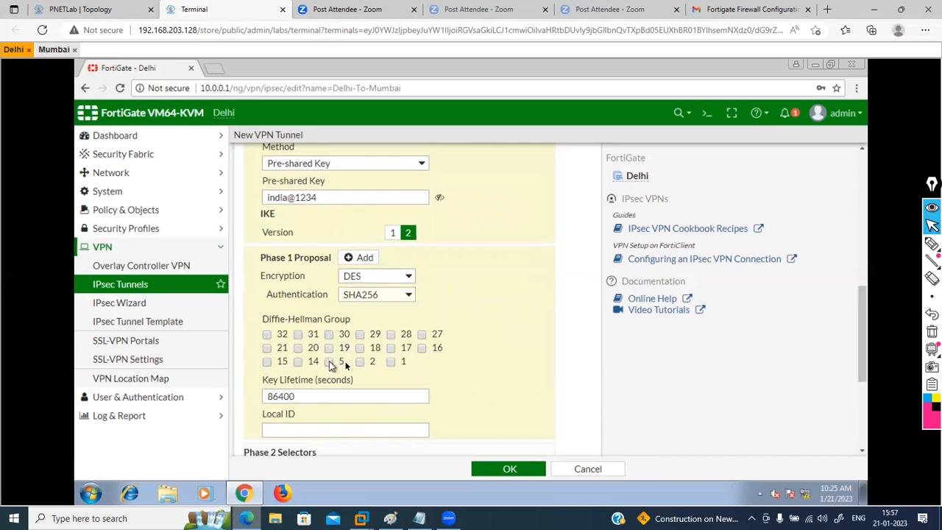
pyautogui.click(359, 362)
pyautogui.scroll(-2, 472, 379)
pyautogui.scroll(-3, 472, 383)
pyautogui.scroll(2, 472, 384)
pyautogui.scroll(5, 472, 379)
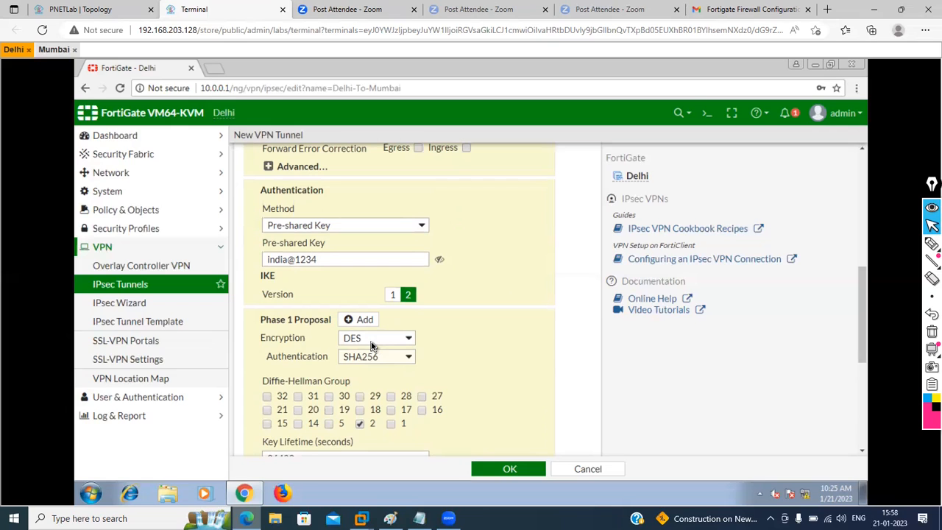
pyautogui.click(704, 111)
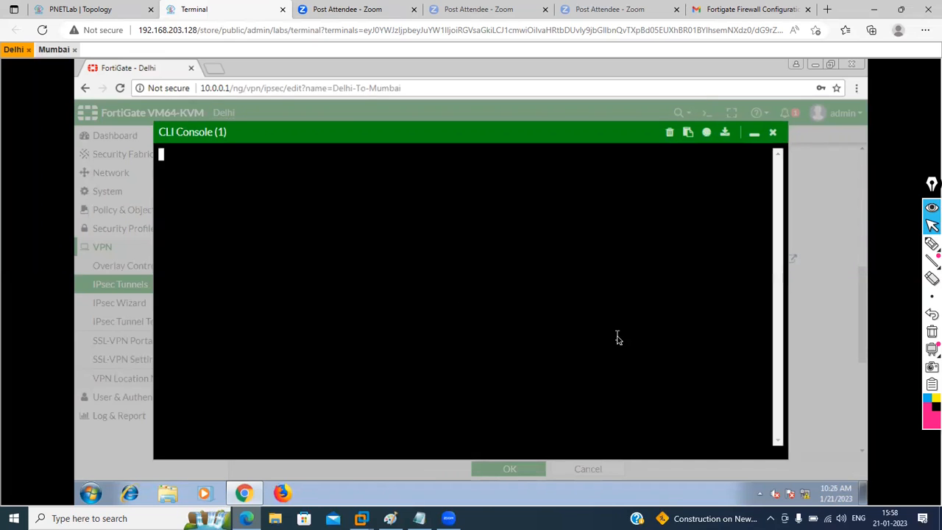
pyautogui.write('get system s')
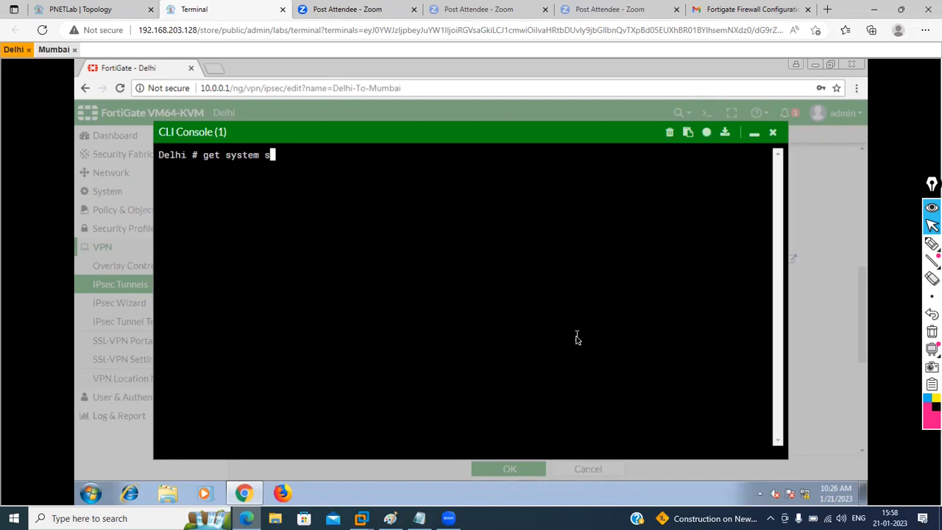
pyautogui.write('tatus')
pyautogui.press('Return')
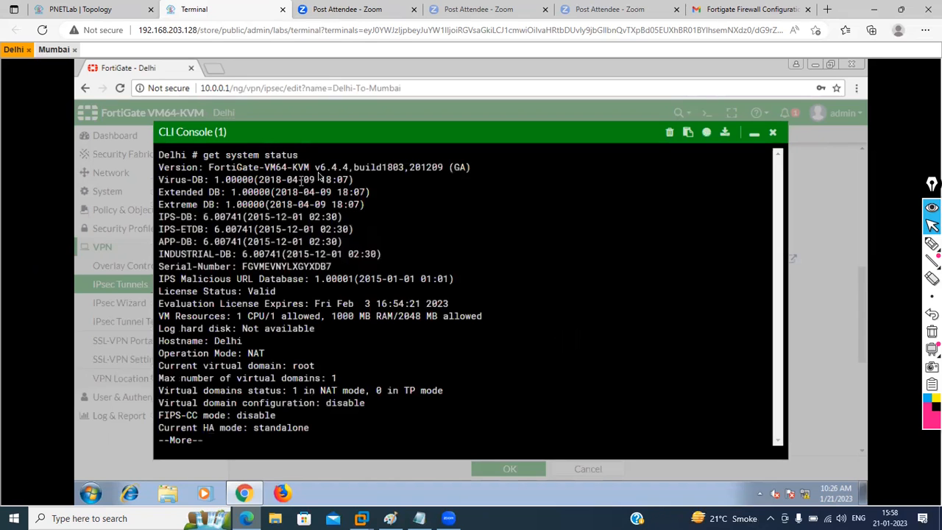
pyautogui.click(773, 133)
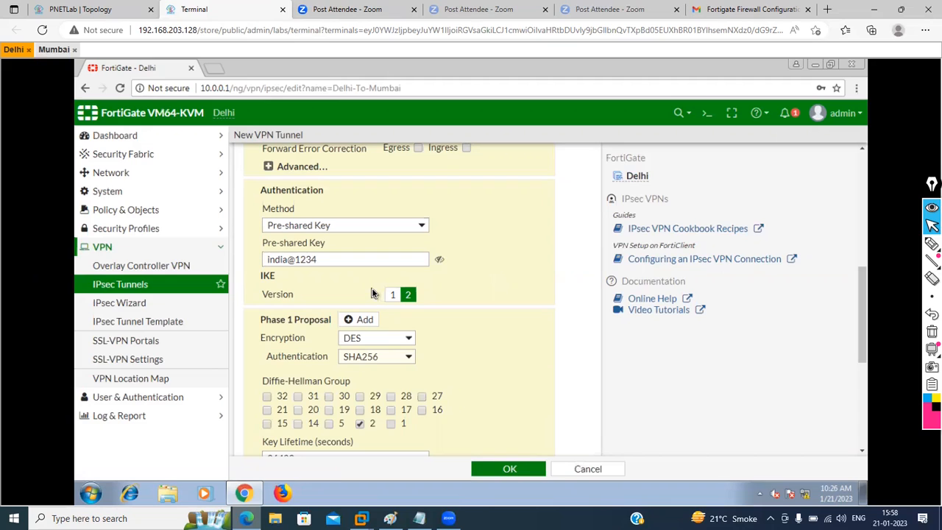
pyautogui.click(405, 343)
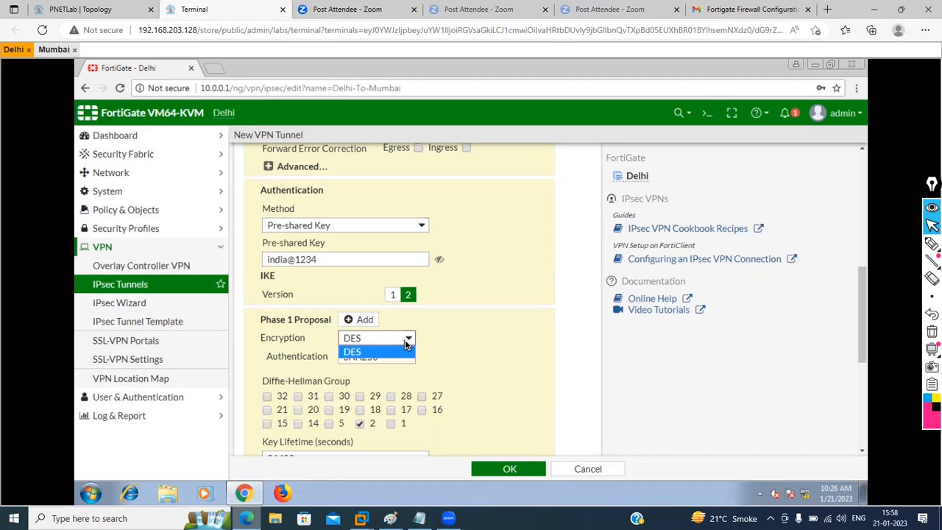
pyautogui.click(406, 343)
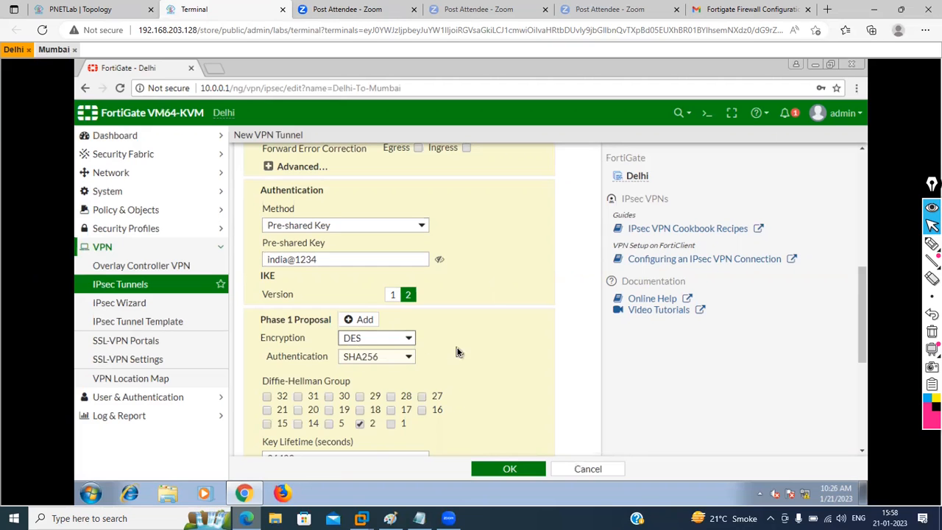
pyautogui.scroll(-1, 457, 352)
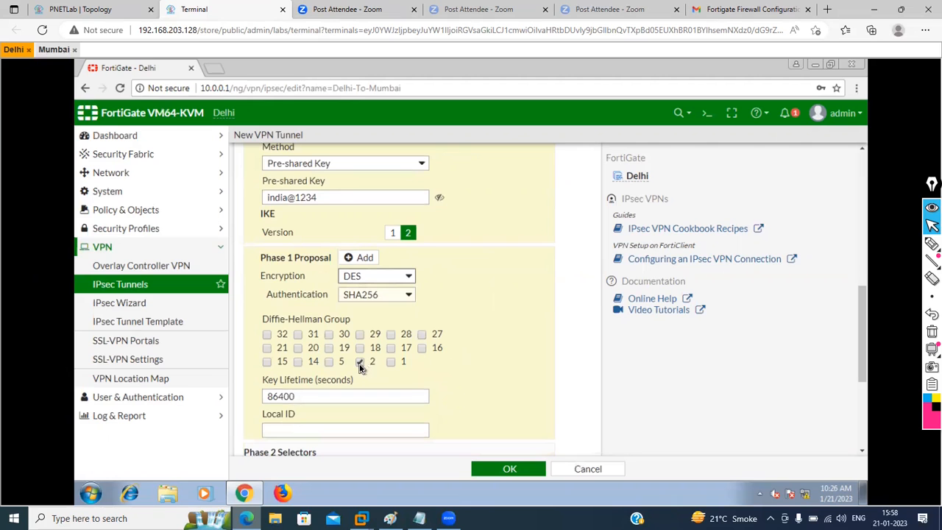
pyautogui.scroll(-3, 456, 392)
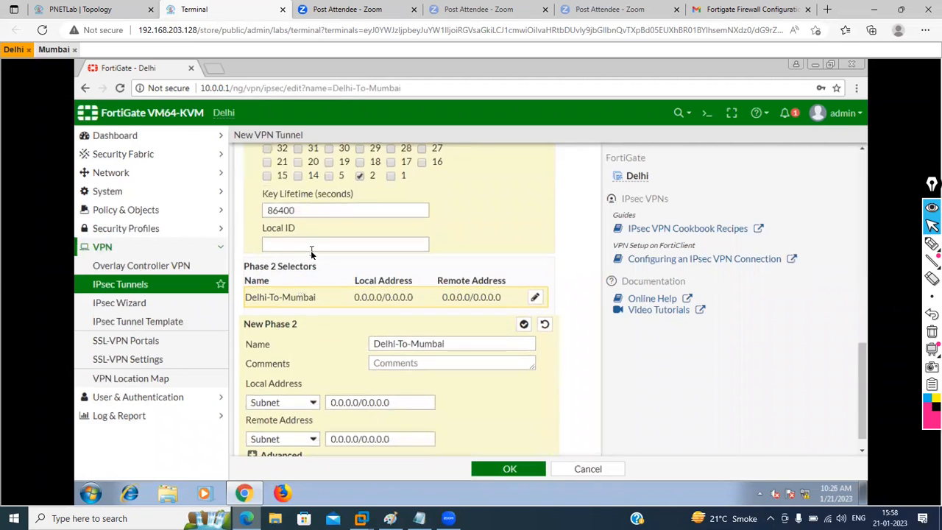
pyautogui.click(301, 245)
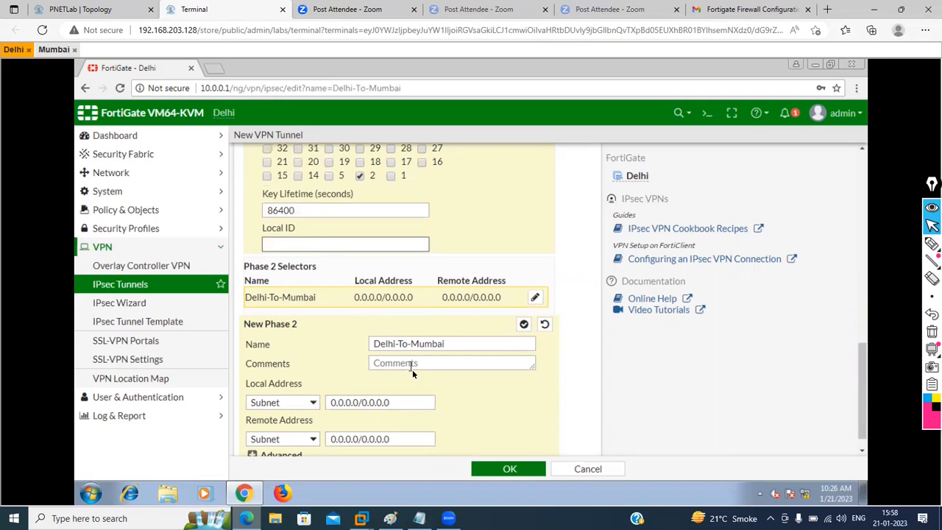
# Step: Copy the phase 2 name Delhi-To-Mumbai into its Comments field
pyautogui.click(457, 342)
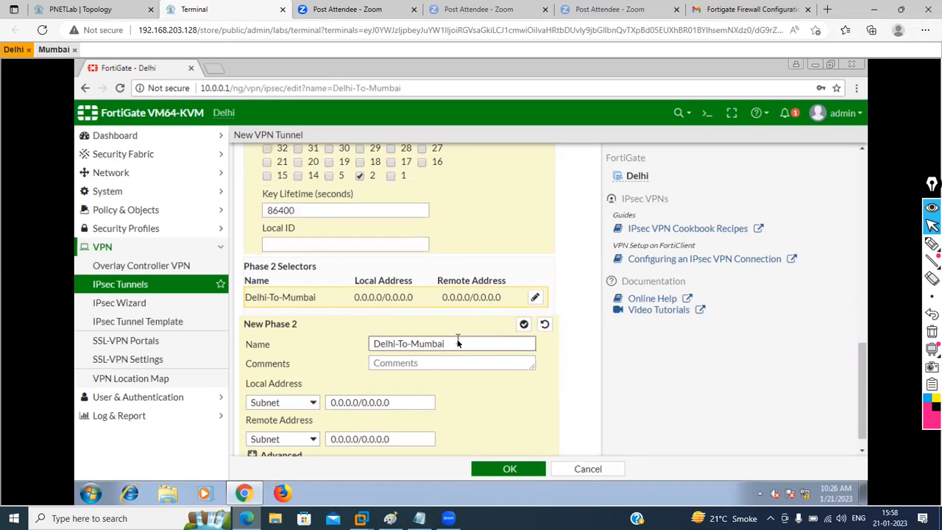
pyautogui.hotkey('ctrl', 'a')
pyautogui.hotkey('ctrl', 'c')
pyautogui.click(419, 361)
pyautogui.hotkey('ctrl', 'v')
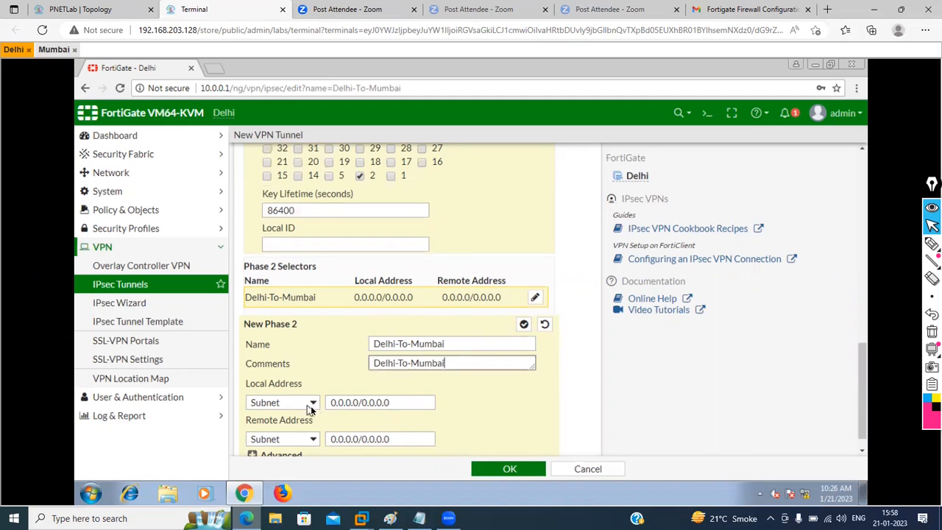
# Step: Set local address 10.0.0.0/24 and remote address 20.0.0.0/24
pyautogui.click(390, 404)
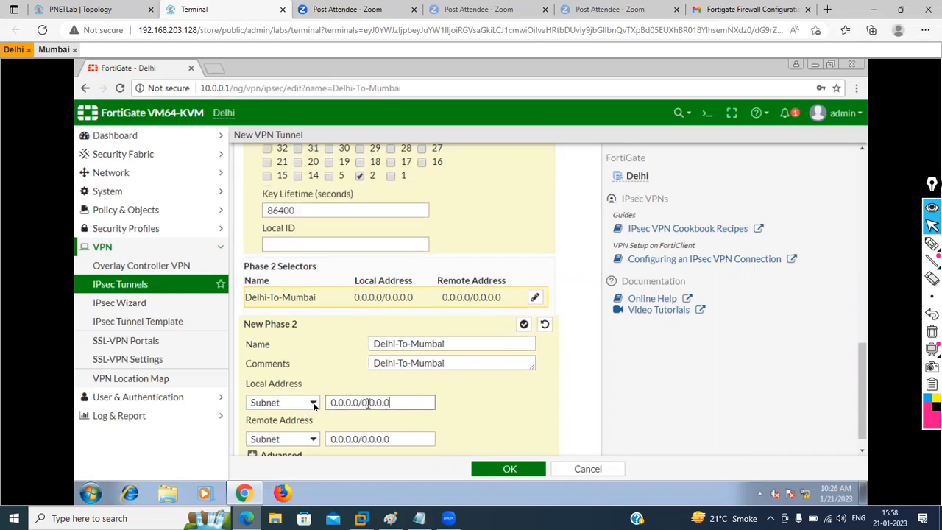
pyautogui.hotkey('ctrl', 'a')
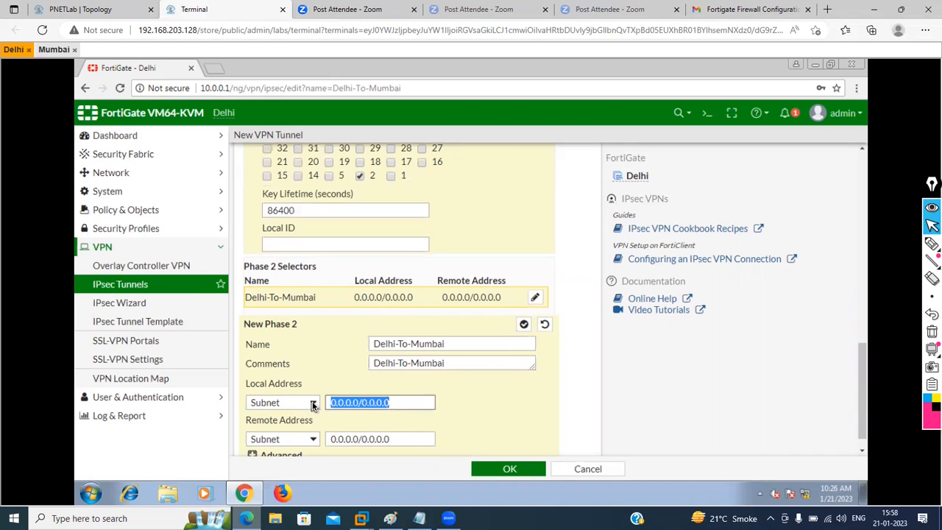
pyautogui.write('10.')
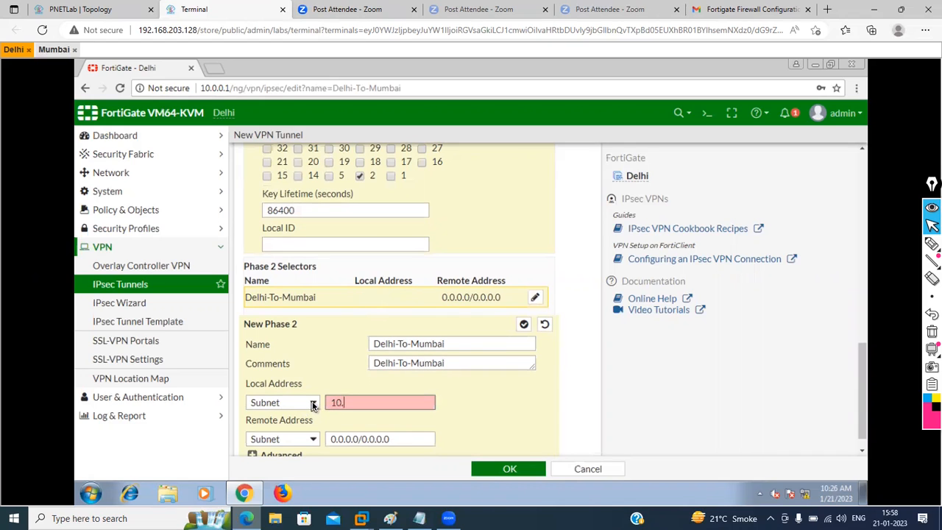
pyautogui.write('0.0.0')
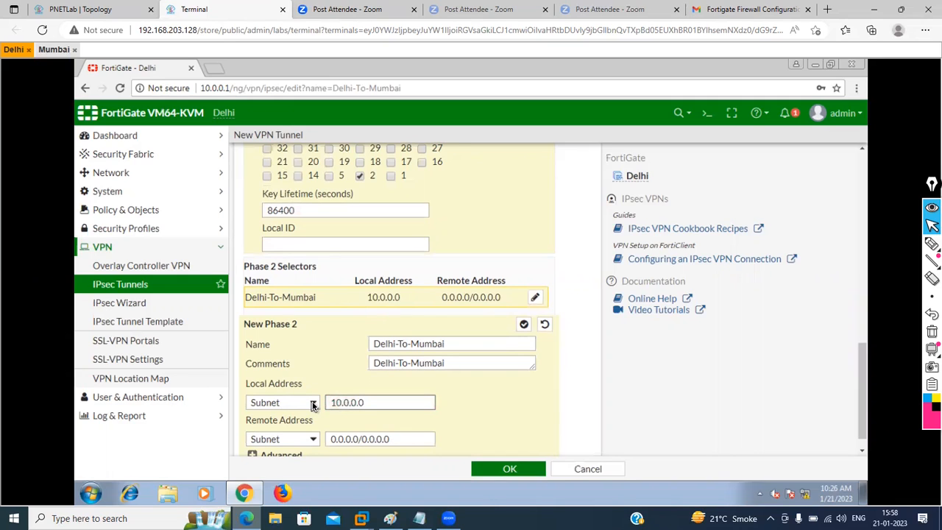
pyautogui.write('/24')
pyautogui.click(81, 9)
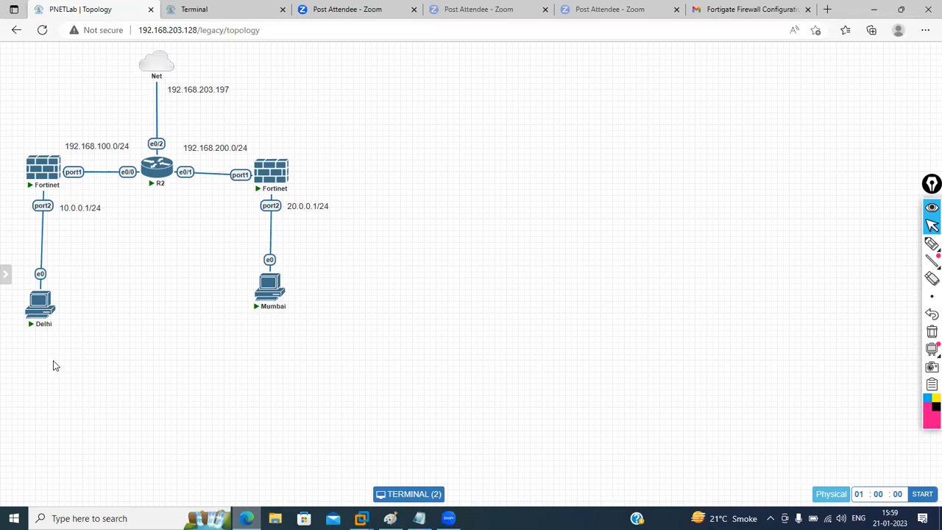
pyautogui.click(231, 6)
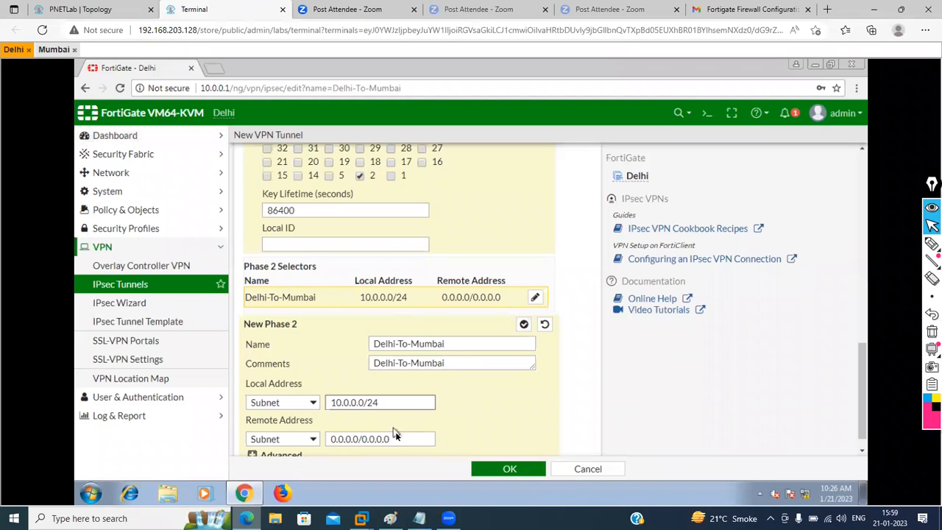
pyautogui.moveTo(400, 438); pyautogui.dragTo(301, 442)
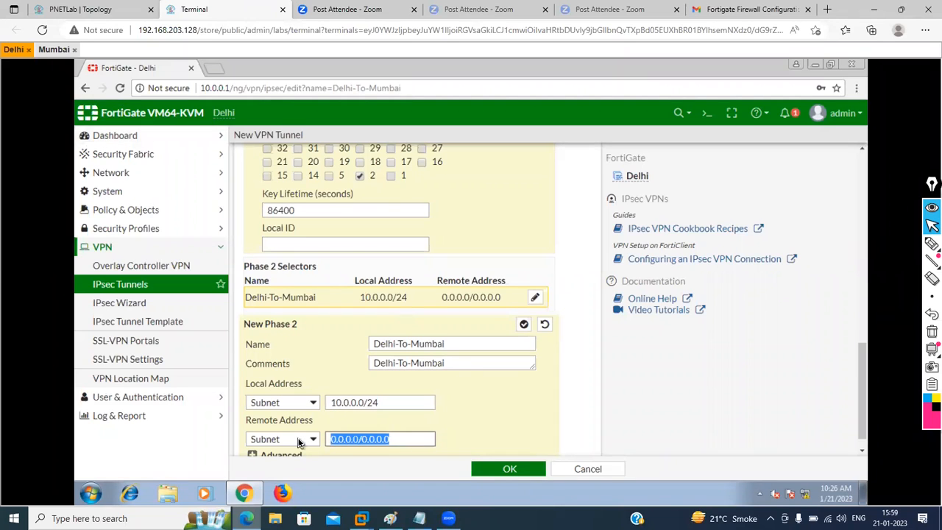
pyautogui.write('20.0.0.')
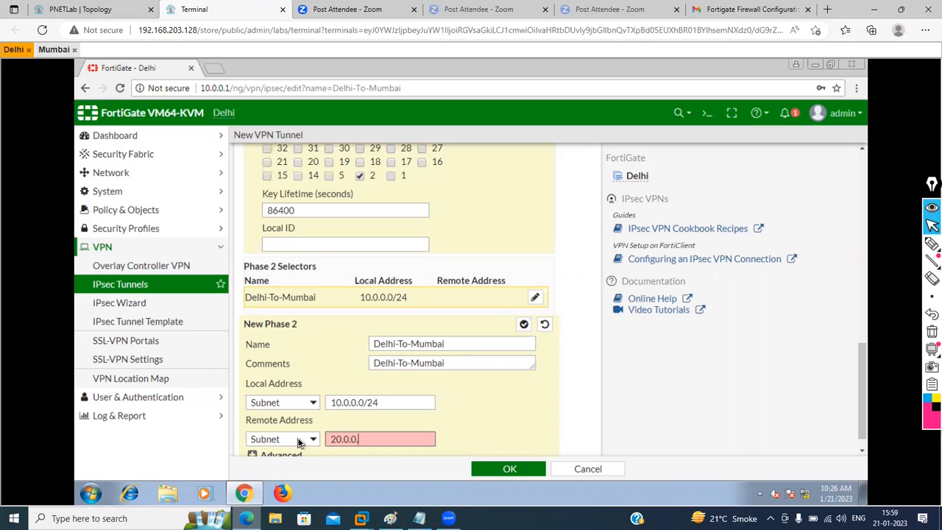
pyautogui.write('0/24')
pyautogui.scroll(-1, 496, 426)
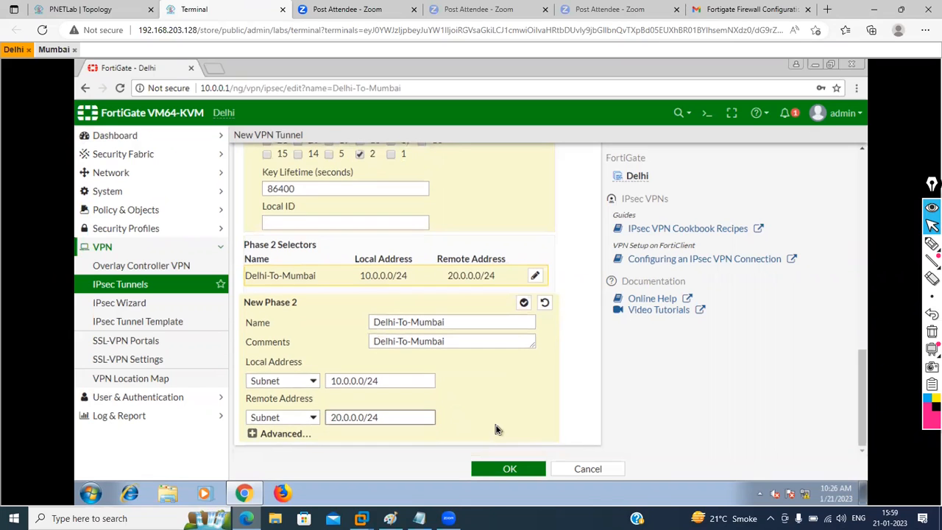
# Step: Commit the phase 2 selector, reopen it, and delete the extra phase 2 encryption proposals
pyautogui.click(523, 304)
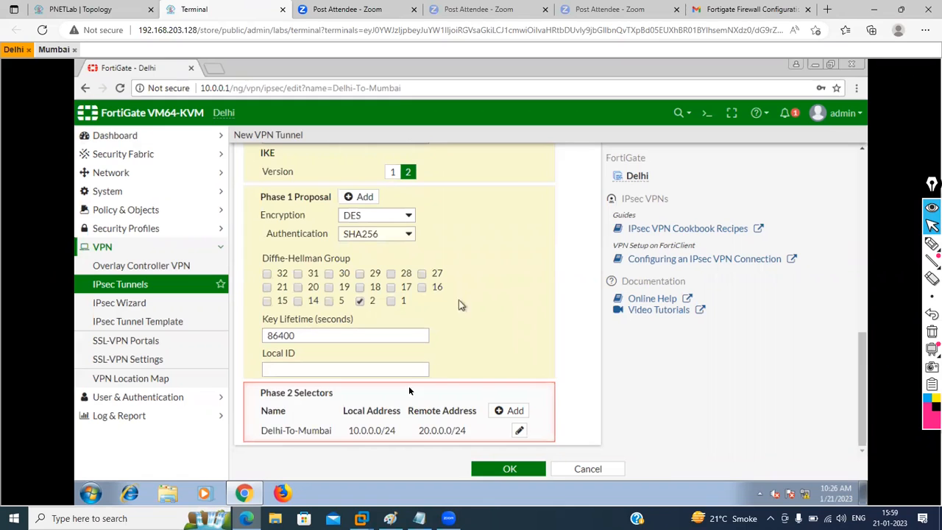
pyautogui.click(510, 411)
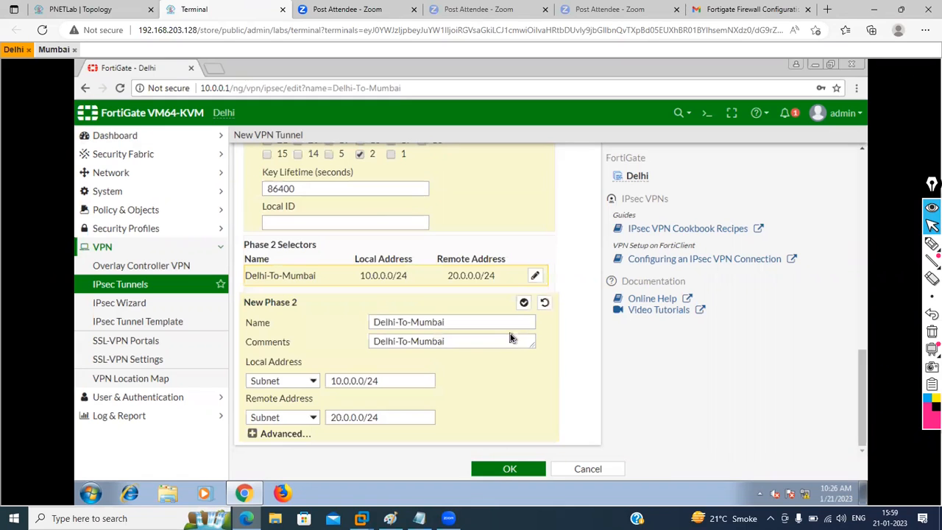
pyautogui.click(252, 434)
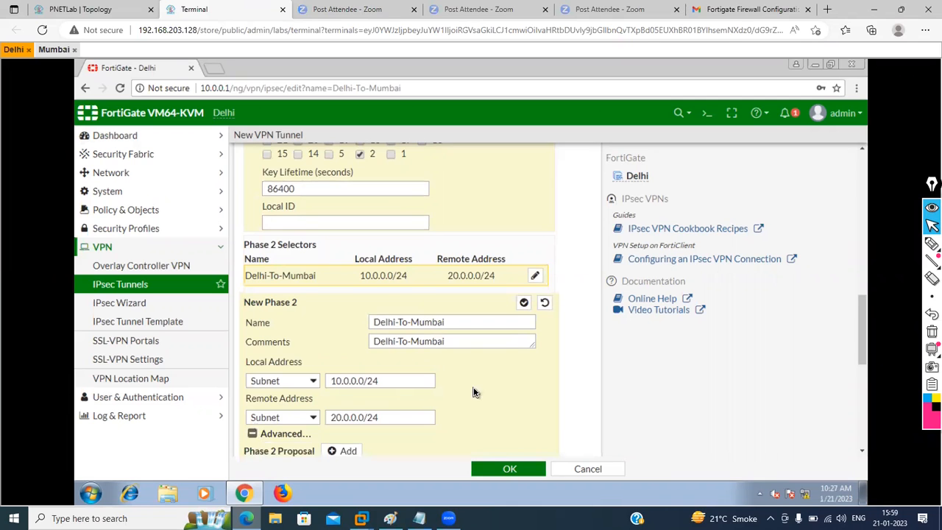
pyautogui.scroll(-1, 473, 392)
pyautogui.scroll(-4, 474, 392)
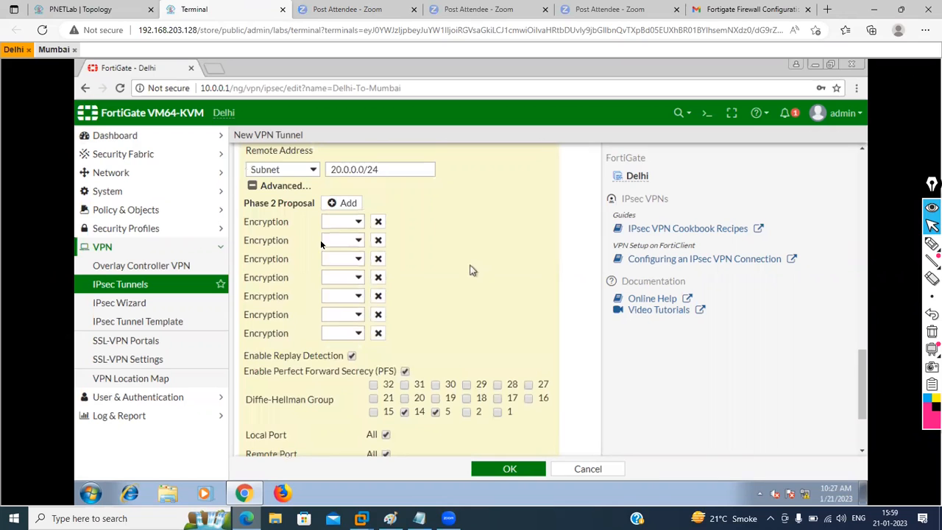
pyautogui.click(379, 243)
pyautogui.click(379, 243)
pyautogui.click(378, 243)
pyautogui.click(379, 243)
pyautogui.click(379, 243)
pyautogui.click(379, 243)
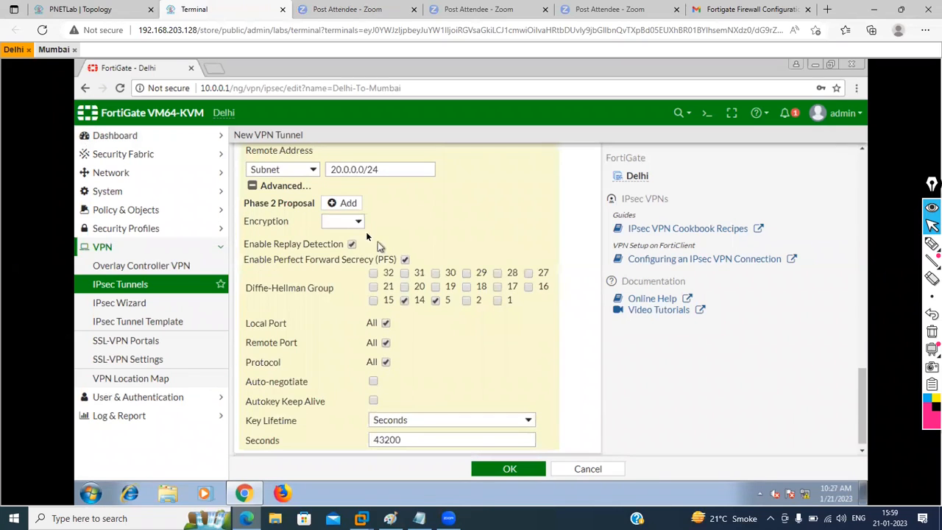
# Step: Set the phase 2 proposal to DES with SHA256 and disable Perfect Forward Secrecy
pyautogui.click(357, 222)
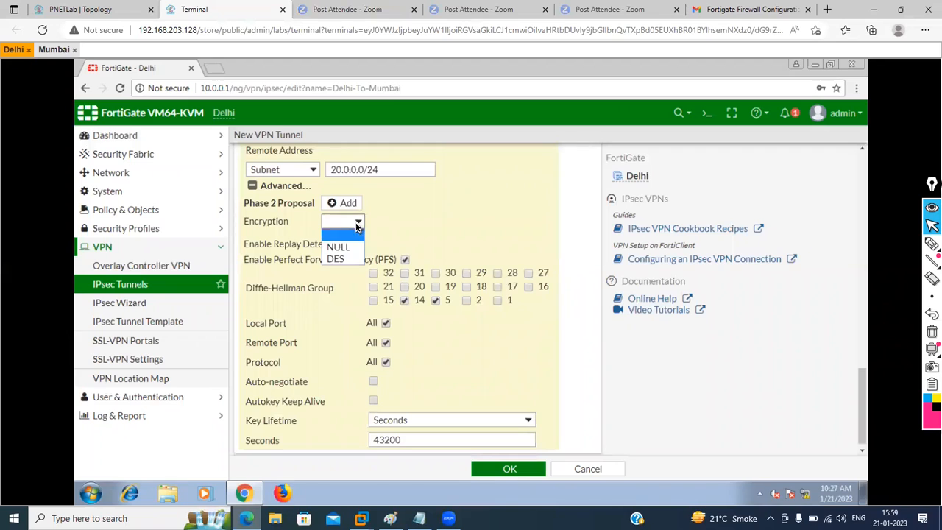
pyautogui.click(331, 259)
pyautogui.click(367, 241)
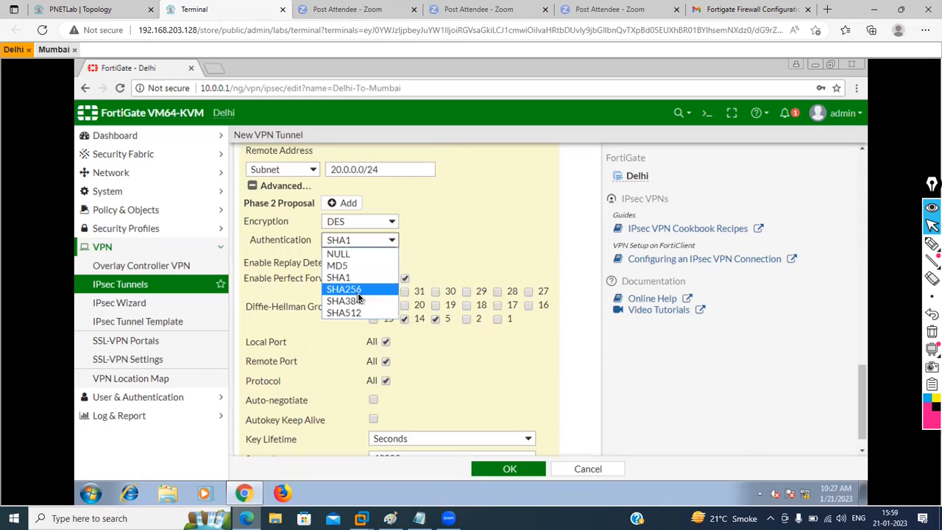
pyautogui.click(357, 293)
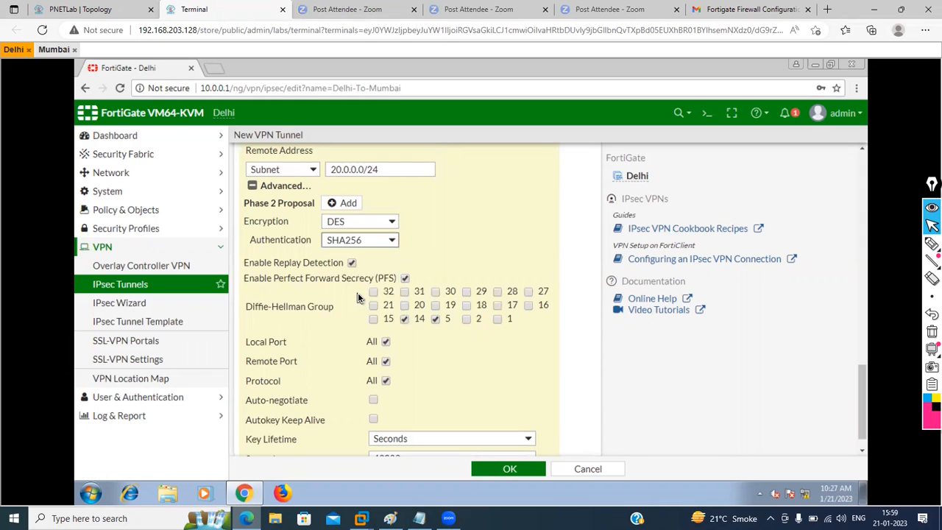
pyautogui.click(404, 280)
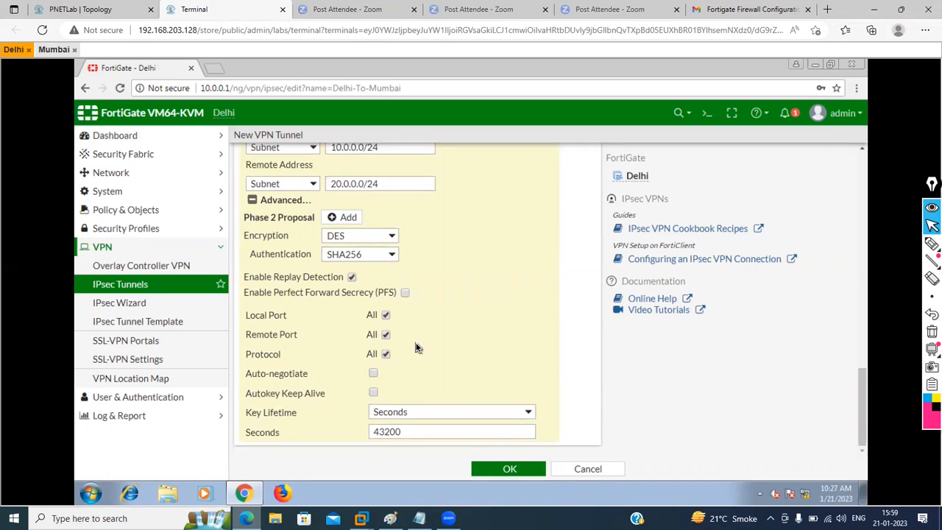
# Step: Change phase 1 authentication to SHA384, giving a DES-SHA384 proposal
pyautogui.click(500, 469)
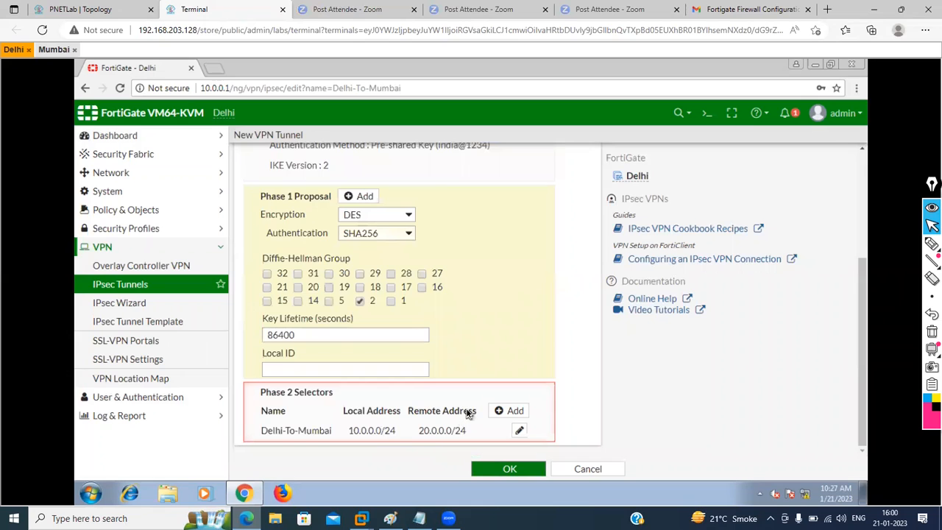
pyautogui.click(404, 234)
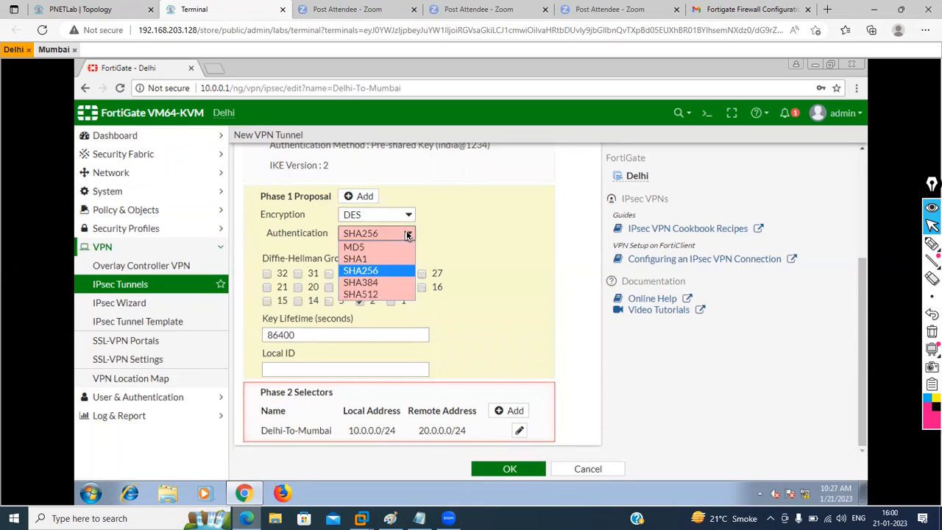
pyautogui.click(370, 284)
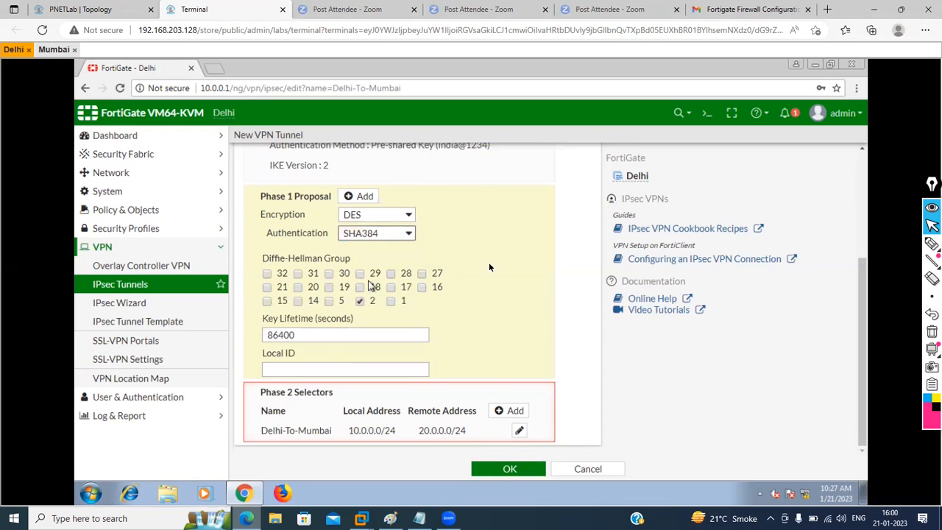
pyautogui.click(497, 473)
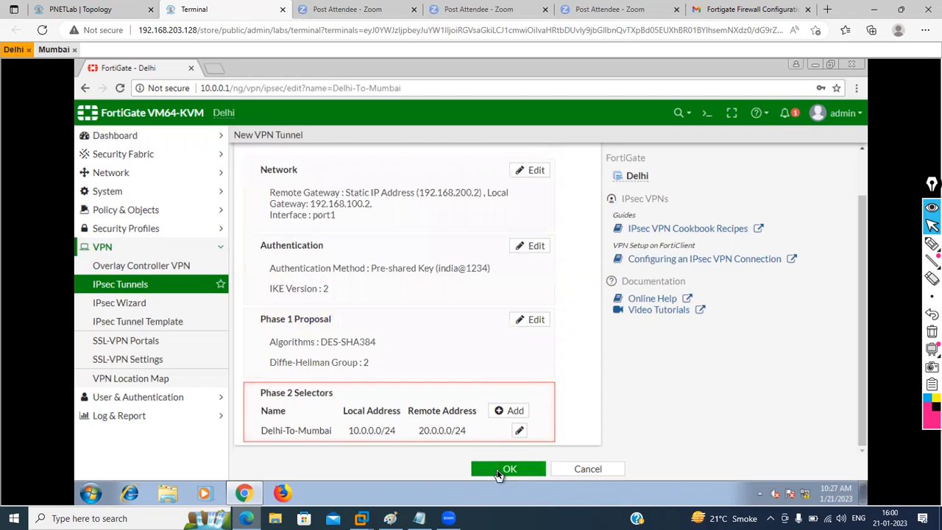
# Step: Reopen the Delhi-To-Mumbai phase 2 selector and set its authentication to SHA384
pyautogui.moveTo(412, 310); pyautogui.dragTo(350, 409)
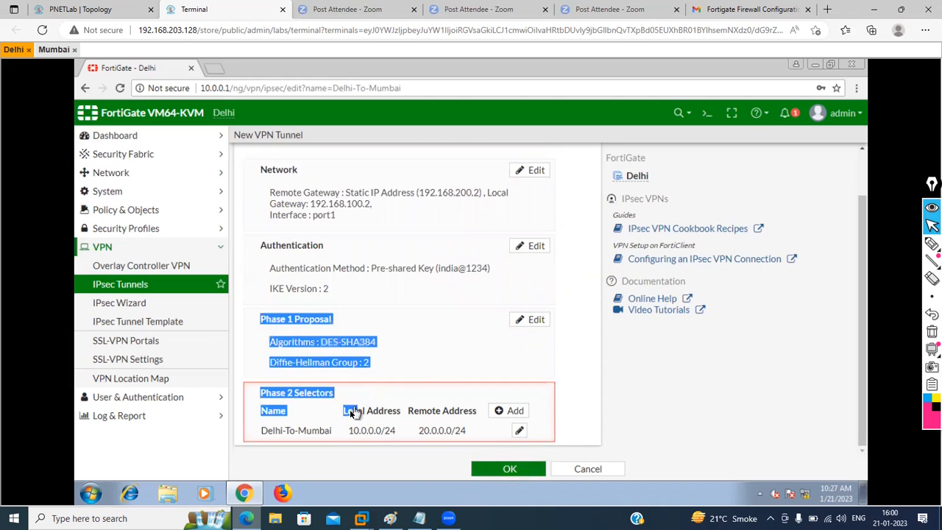
pyautogui.click(369, 431)
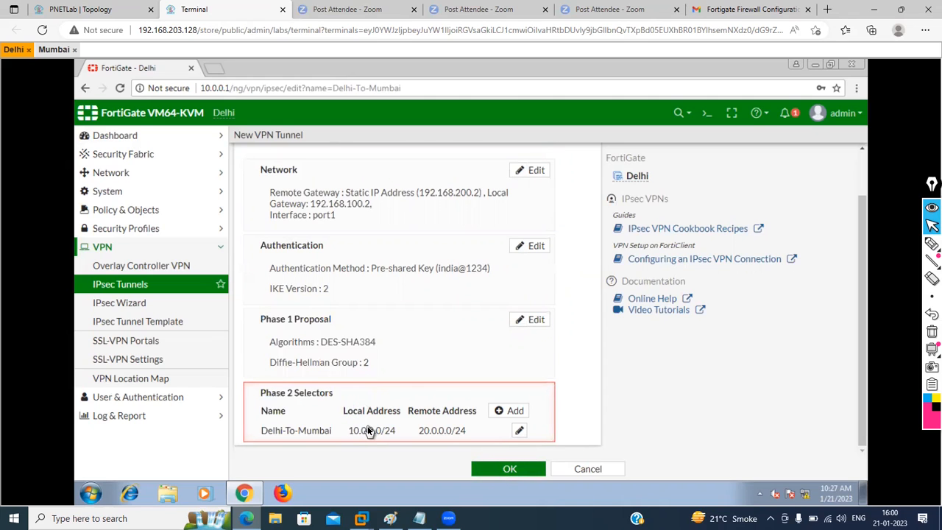
pyautogui.doubleClick(391, 429)
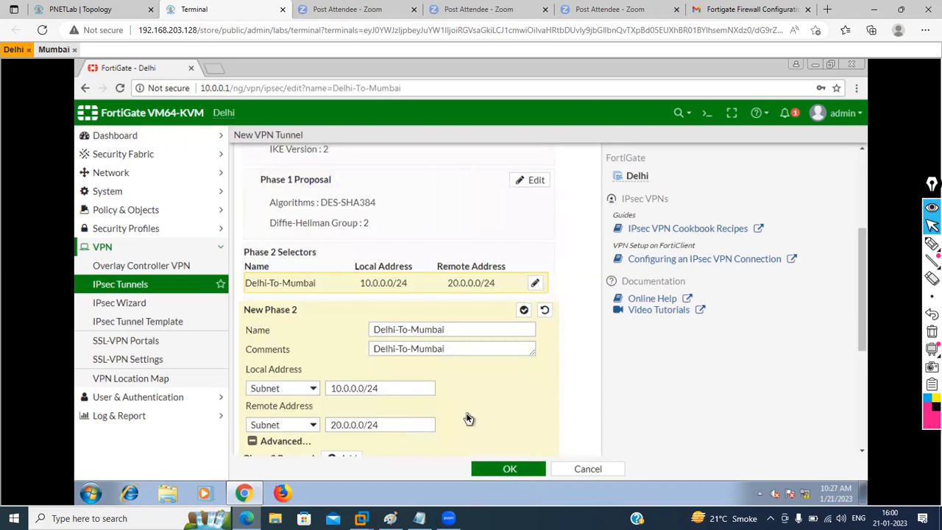
pyautogui.scroll(-5, 466, 414)
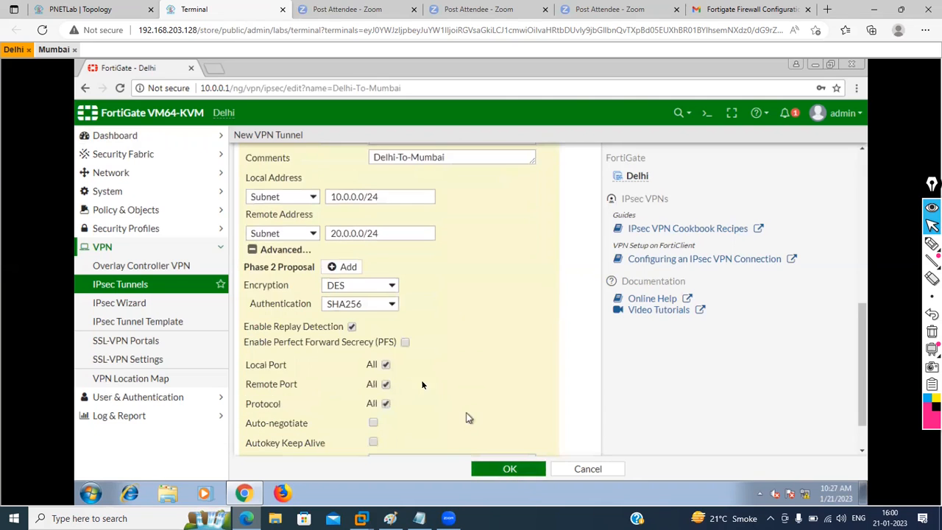
pyautogui.click(392, 304)
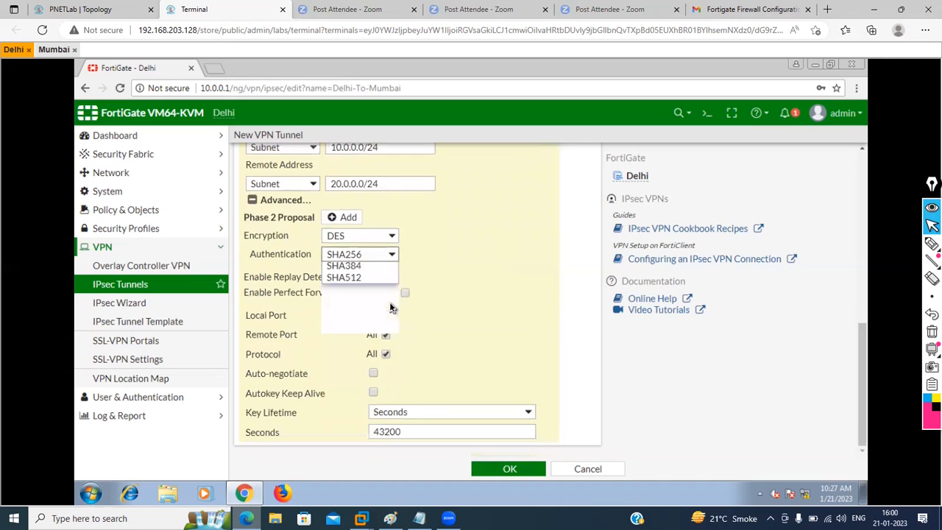
pyautogui.click(345, 265)
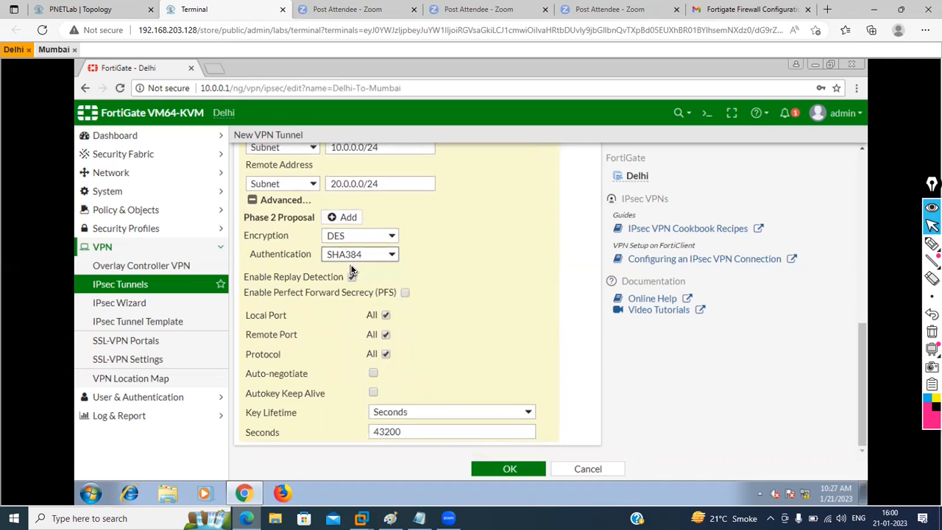
pyautogui.click(506, 469)
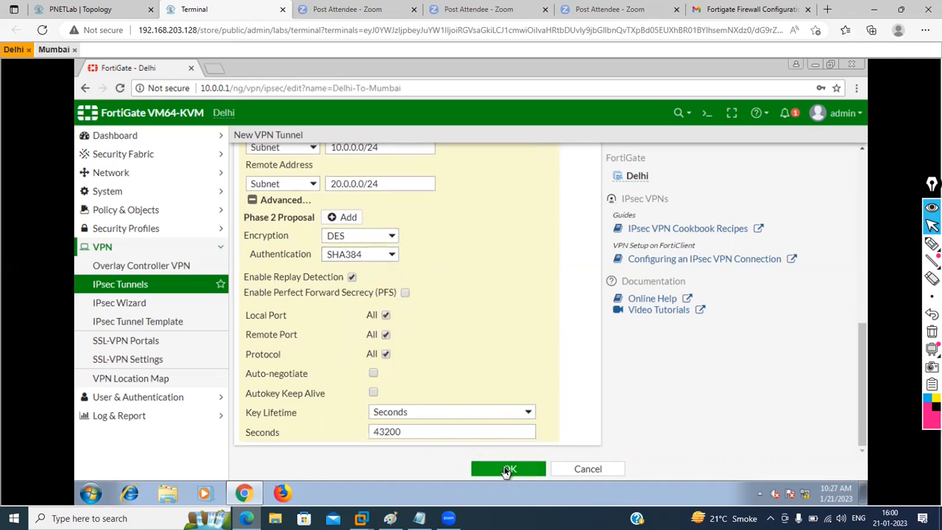
# Step: Save the Delhi-To-Mumbai tunnel on port1 and go to the Network > Static Routes page
pyautogui.click(506, 469)
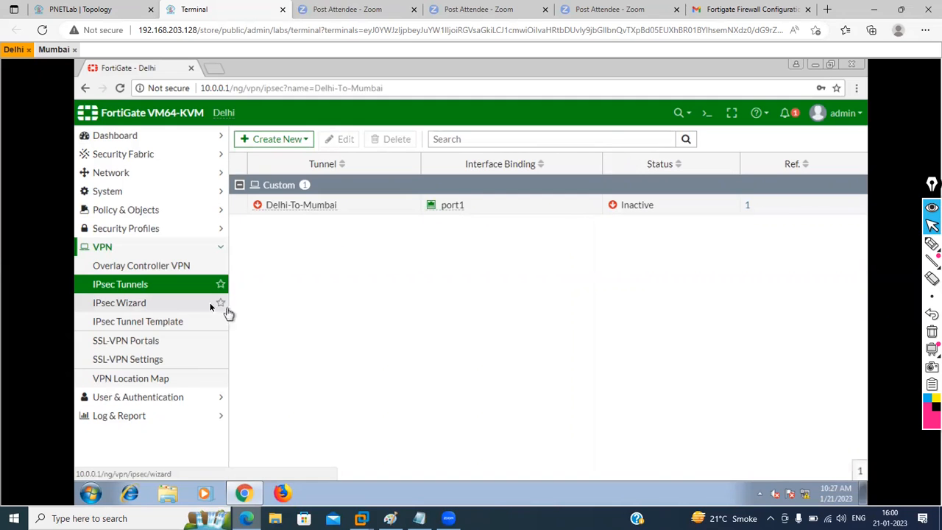
pyautogui.click(211, 172)
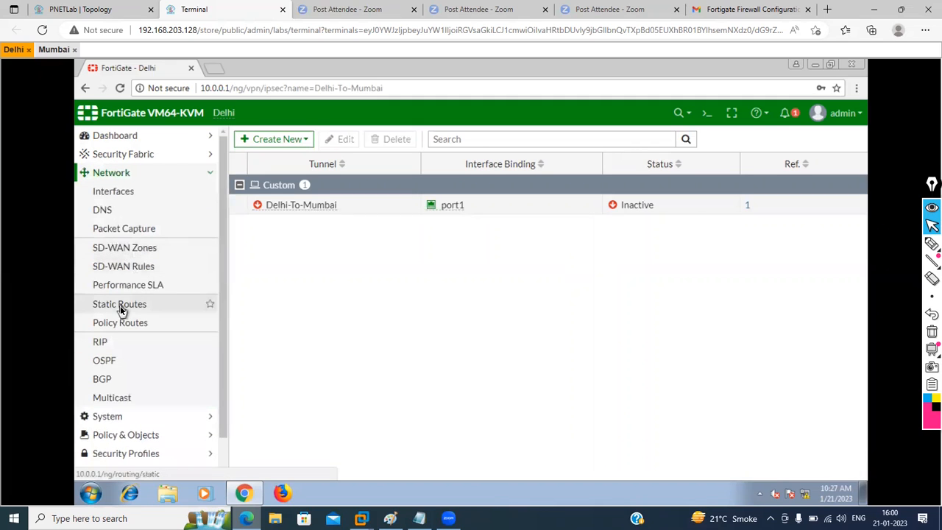
pyautogui.click(120, 305)
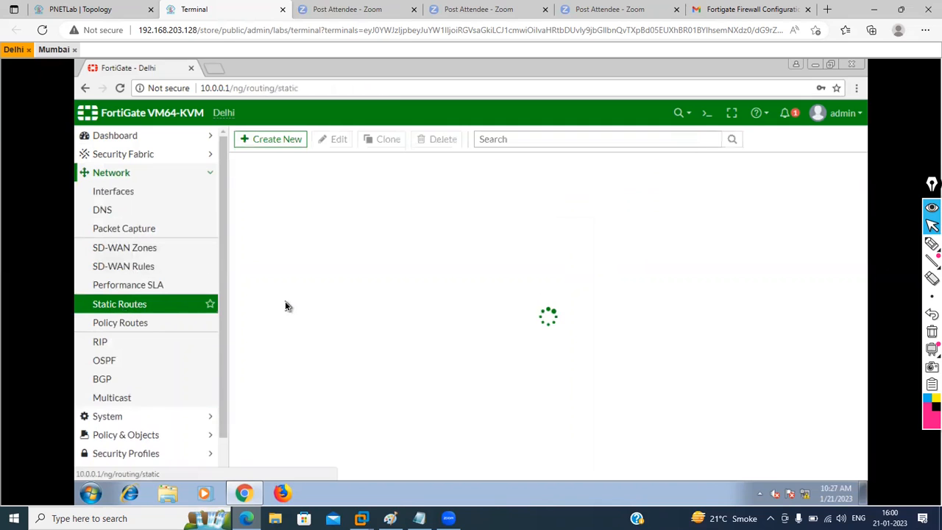
pyautogui.click(278, 139)
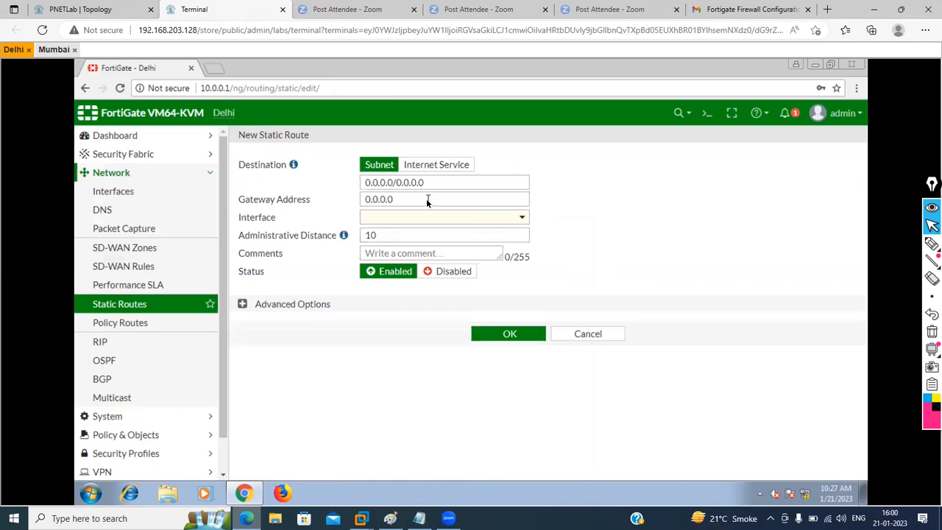
pyautogui.click(508, 218)
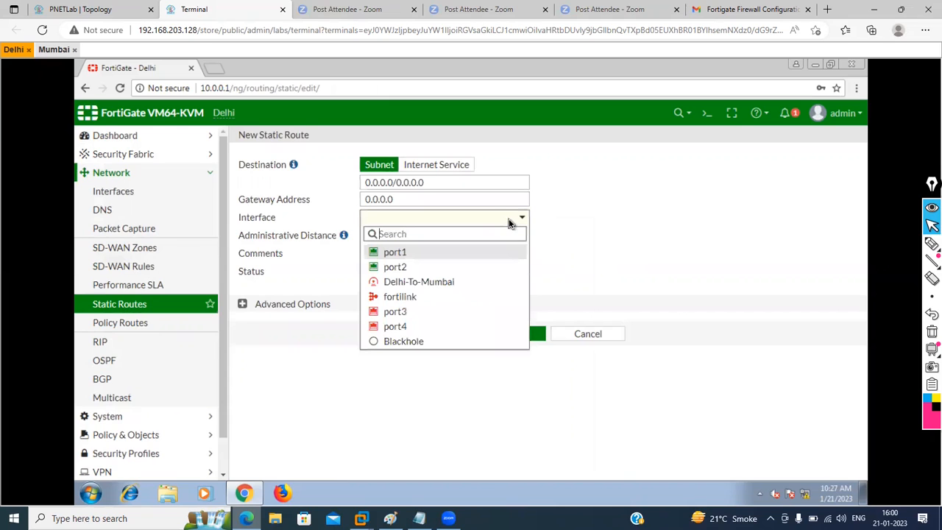
pyautogui.click(434, 281)
pyautogui.moveTo(428, 181); pyautogui.dragTo(343, 177)
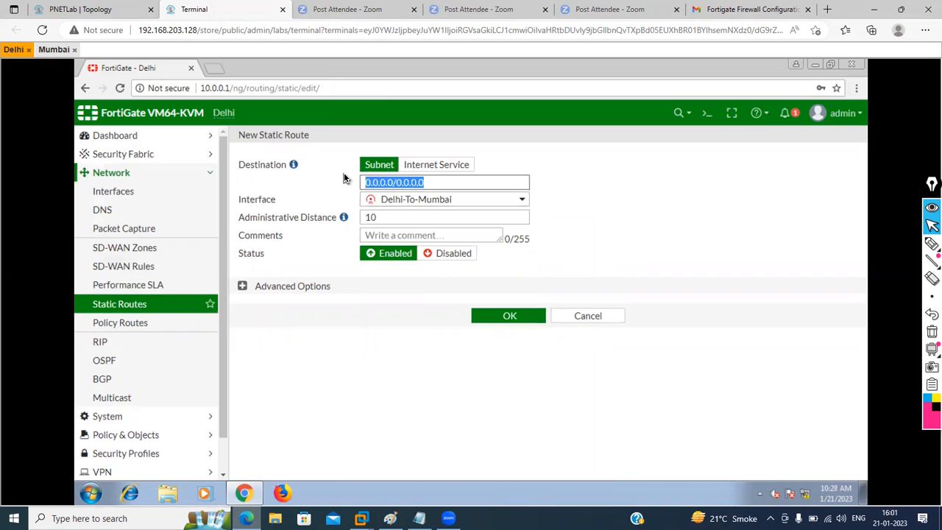
pyautogui.write('20.0.0.0/')
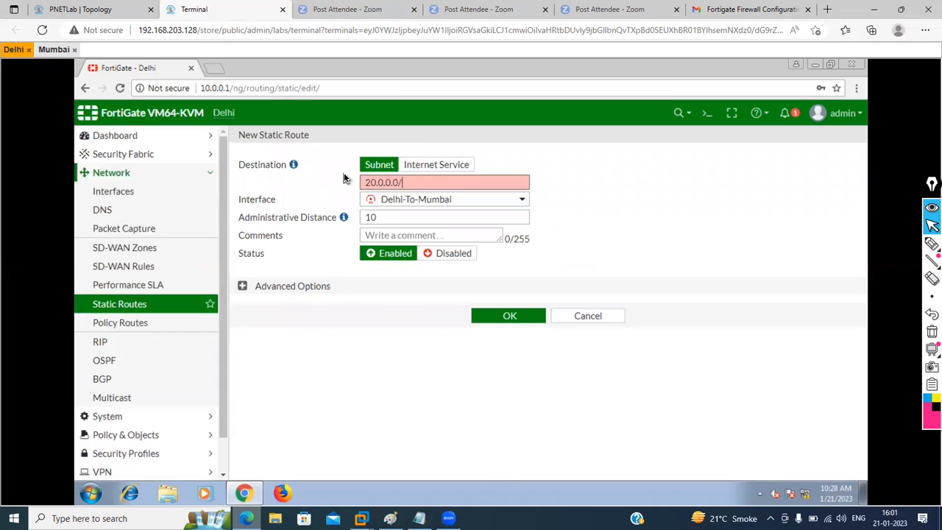
pyautogui.write('24')
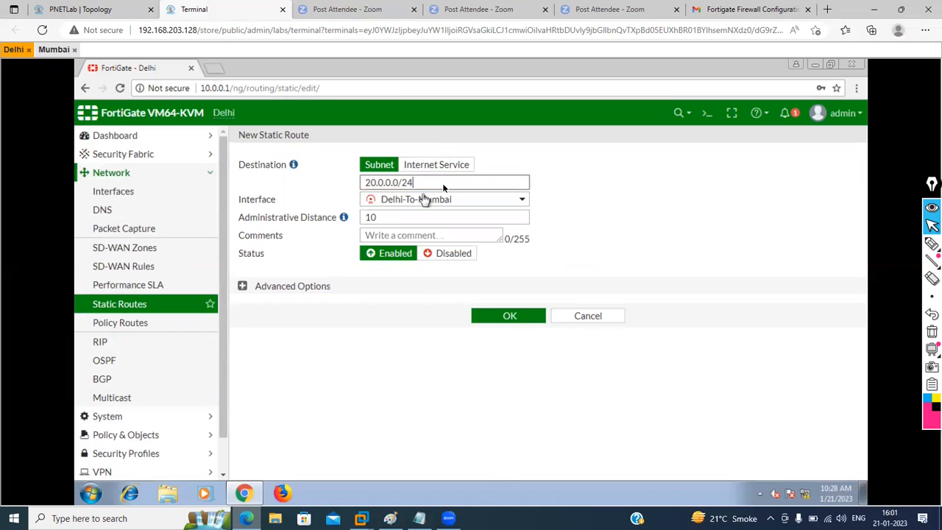
pyautogui.click(427, 234)
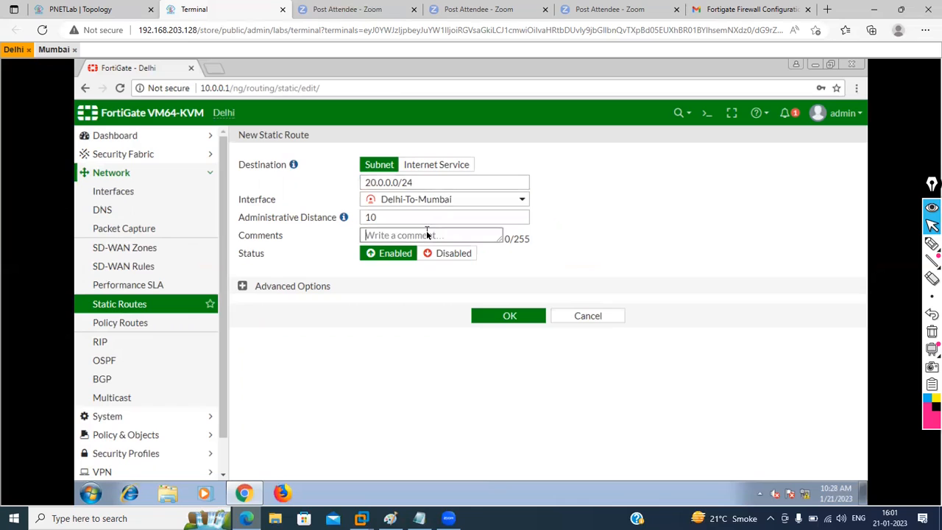
pyautogui.write('Delhi-To-Mumbai')
pyautogui.click(242, 287)
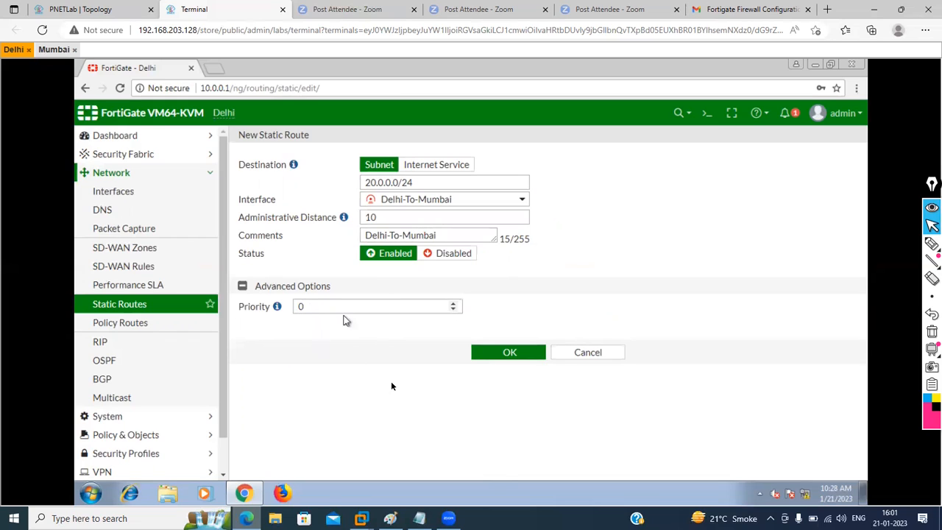
pyautogui.click(491, 355)
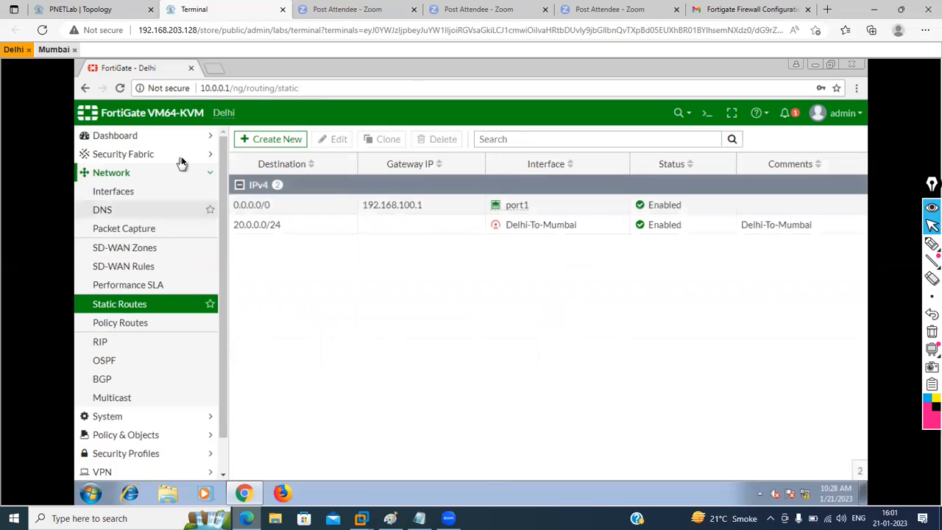
# Step: Create a new firewall policy and name it LAN-To-VPN
pyautogui.click(204, 440)
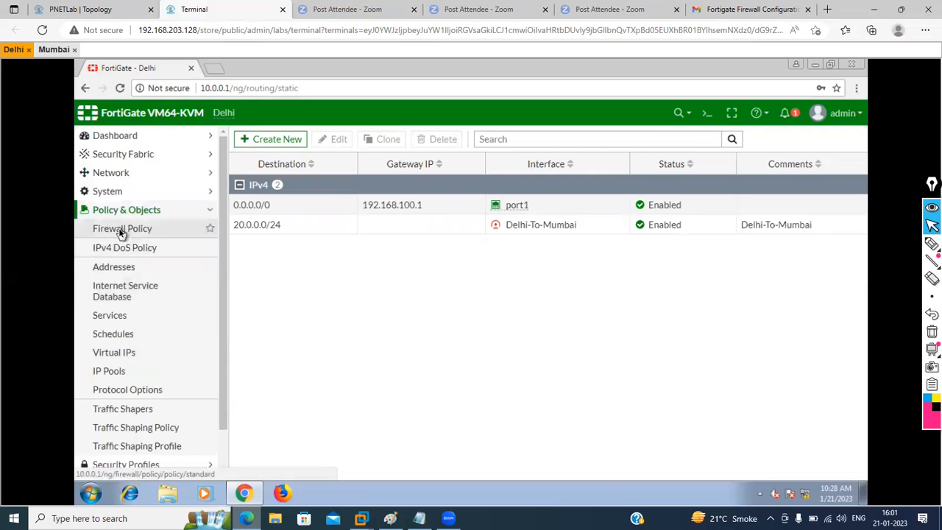
pyautogui.click(121, 229)
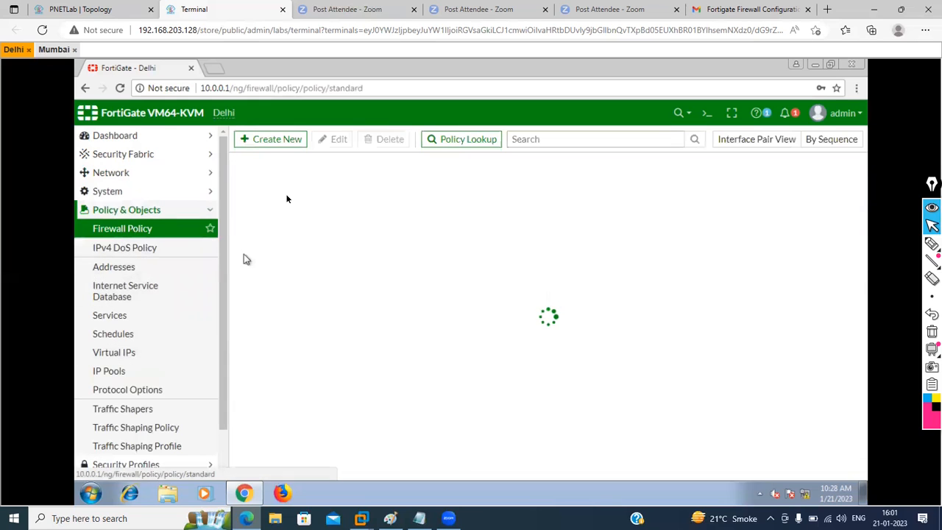
pyautogui.click(279, 147)
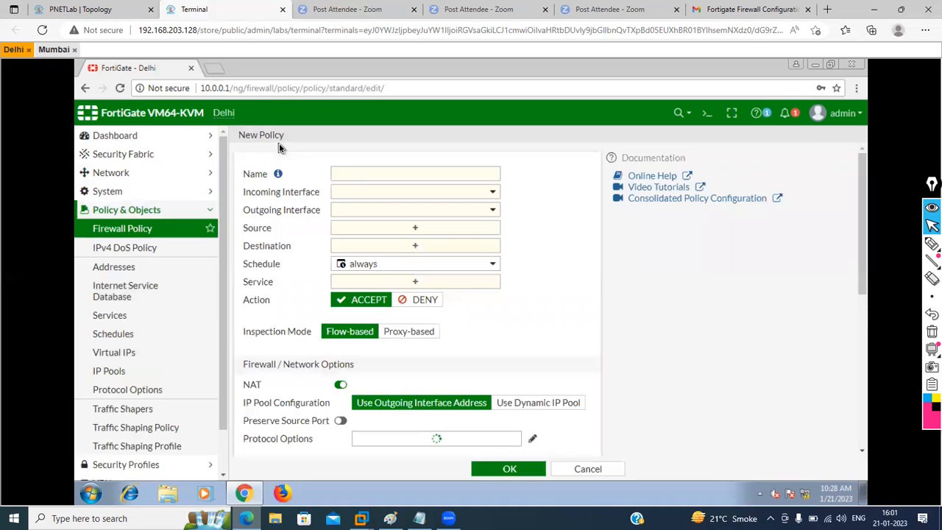
pyautogui.click(359, 178)
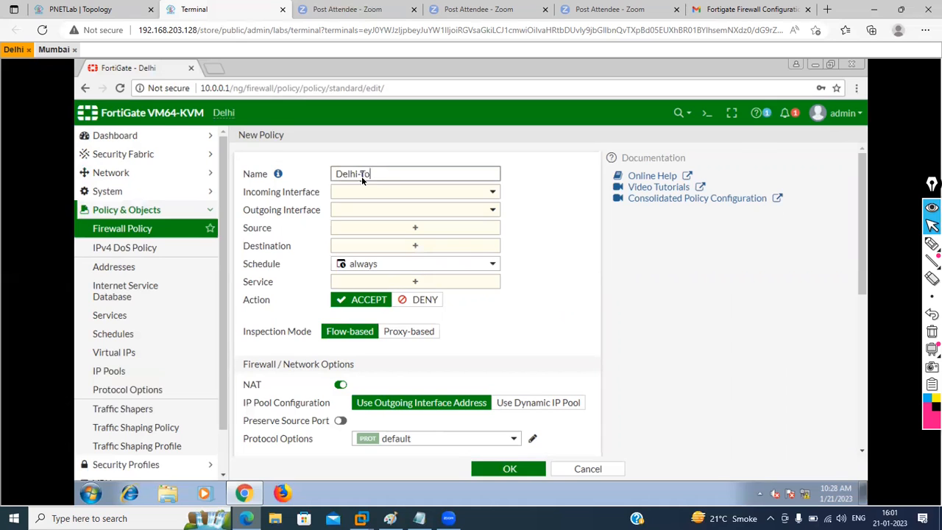
pyautogui.write('De')
pyautogui.press('BackSpace')
pyautogui.press('BackSpace')
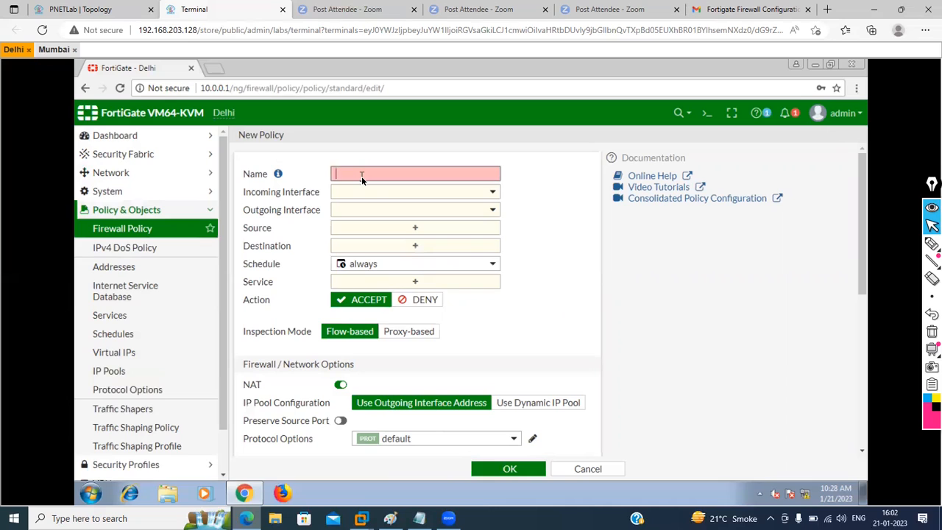
pyautogui.write('LAN-To-VPN')
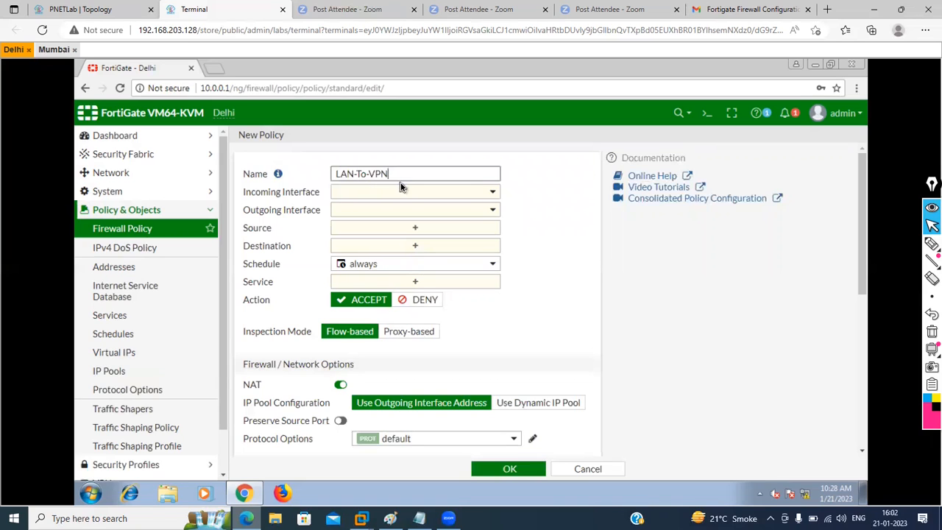
# Step: Set incoming interface port2, outgoing Delhi-To-Mumbai tunnel, and source all
pyautogui.click(445, 195)
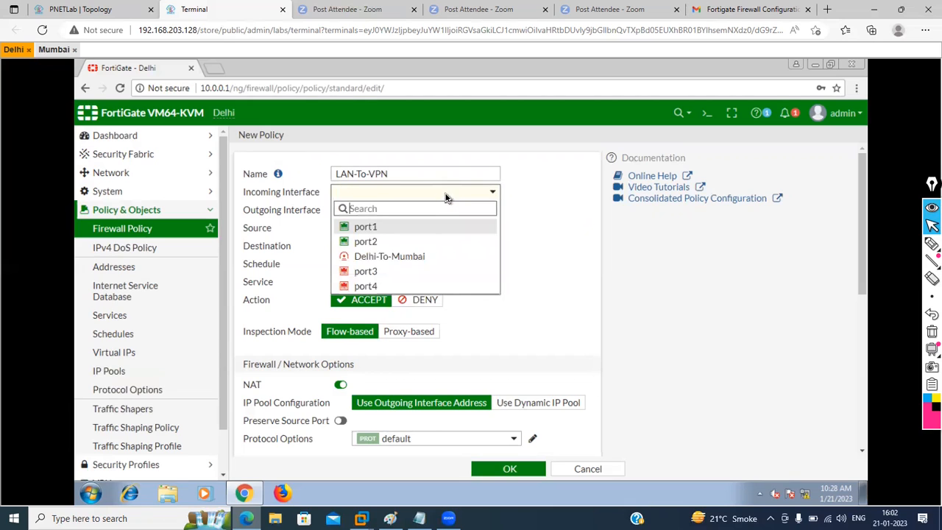
pyautogui.click(382, 243)
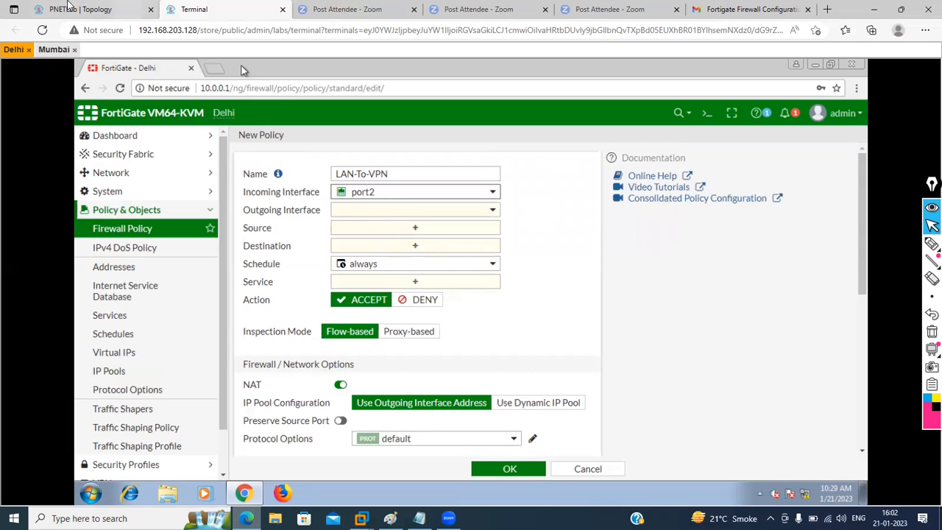
pyautogui.click(118, 9)
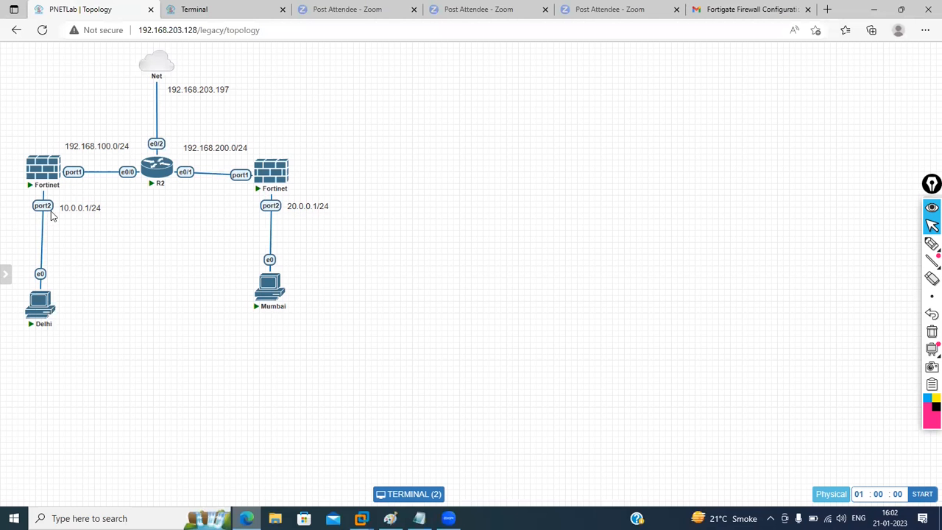
pyautogui.click(240, 7)
pyautogui.click(395, 213)
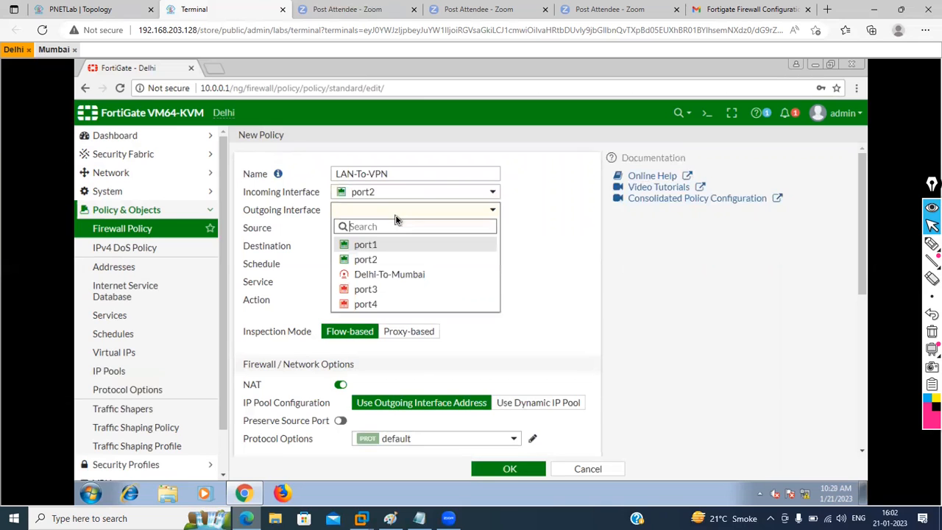
pyautogui.click(391, 282)
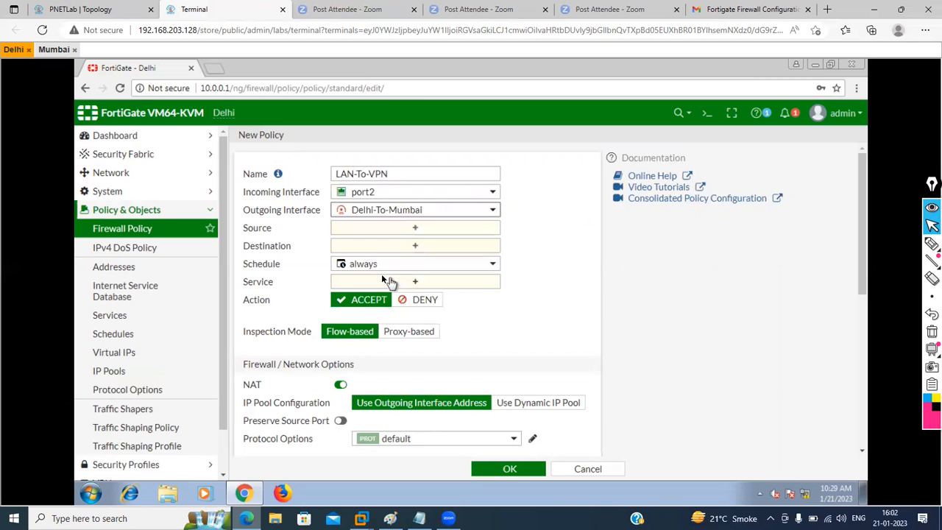
pyautogui.click(414, 228)
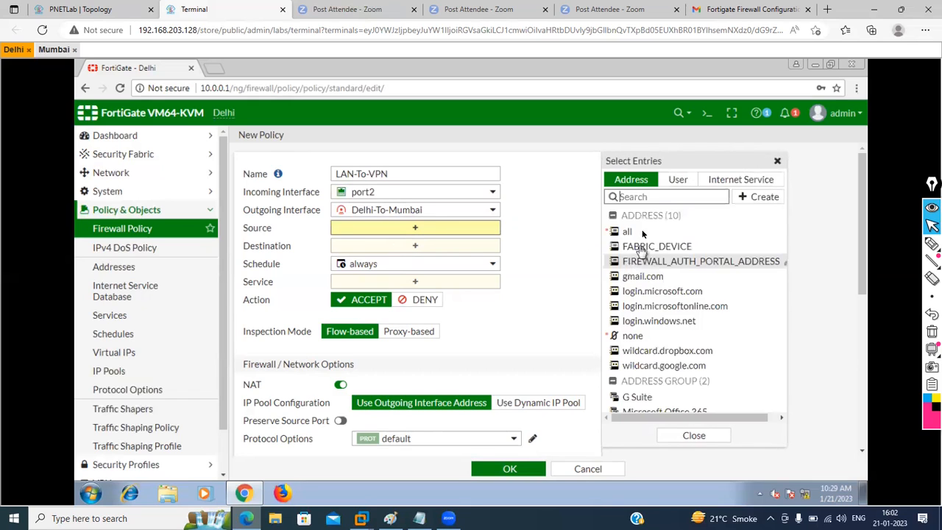
pyautogui.click(627, 233)
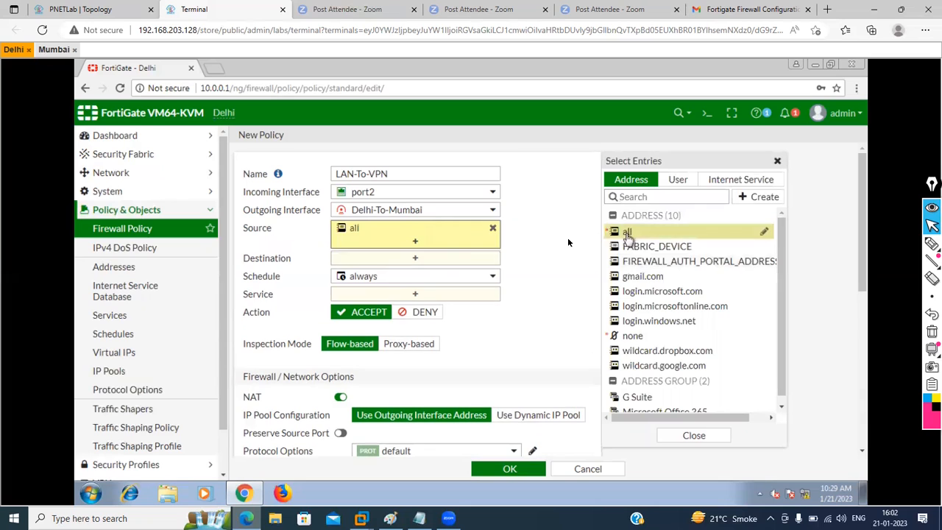
pyautogui.click(412, 257)
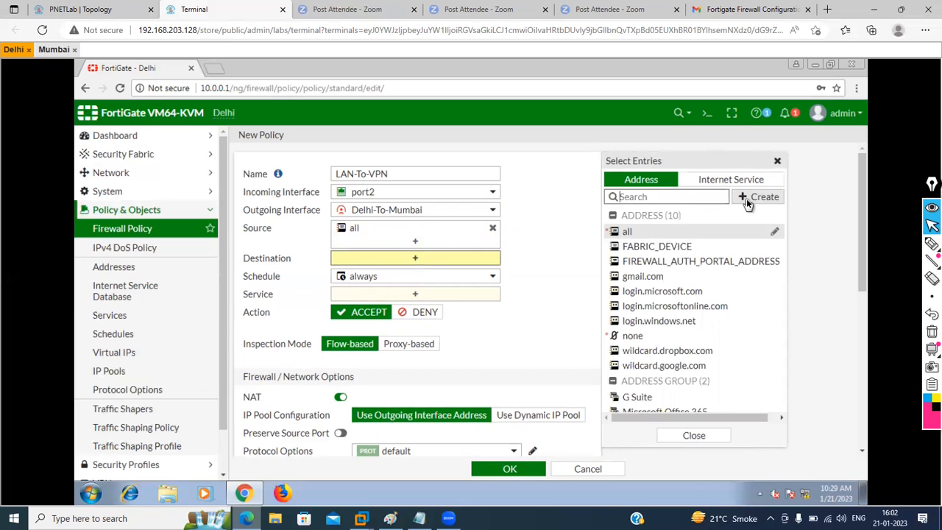
# Step: Create a new address Mumbai-LAN-Subnet with subnet 20.0.0.0/24
pyautogui.write('20')
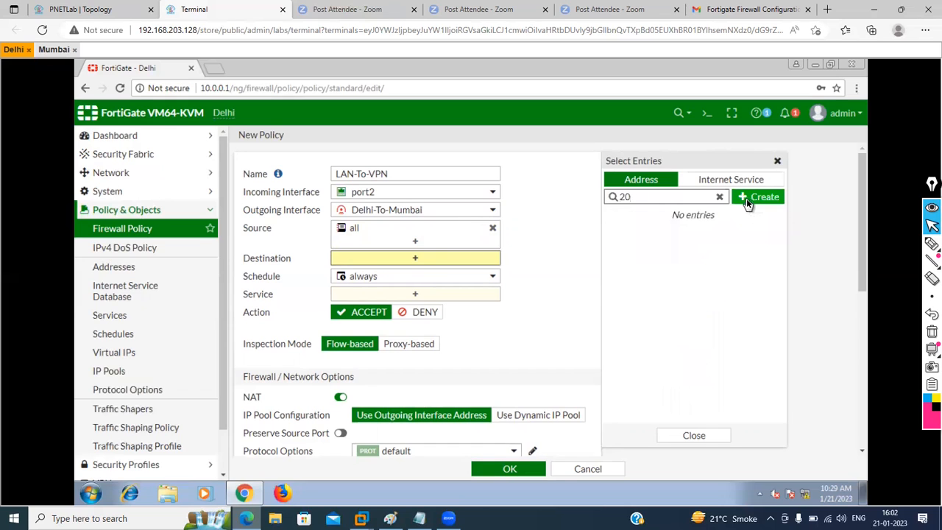
pyautogui.click(747, 203)
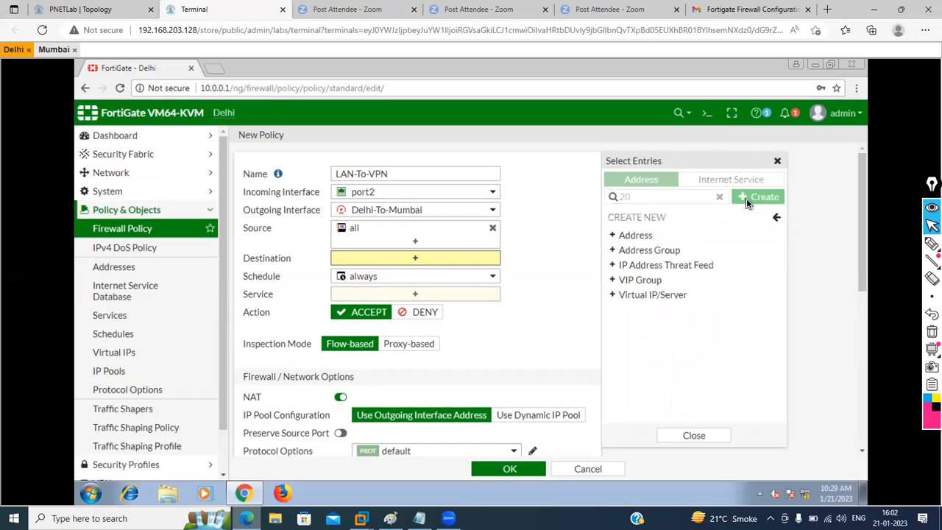
pyautogui.click(636, 235)
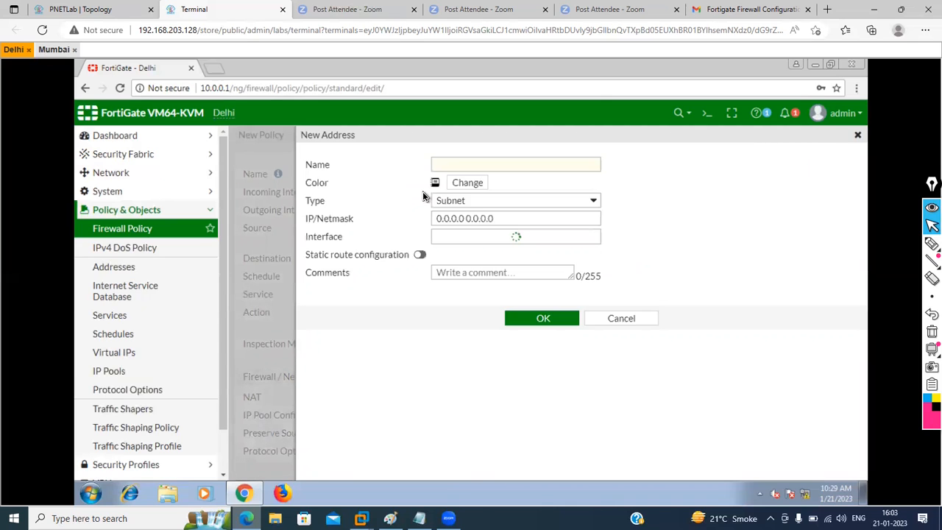
pyautogui.click(445, 165)
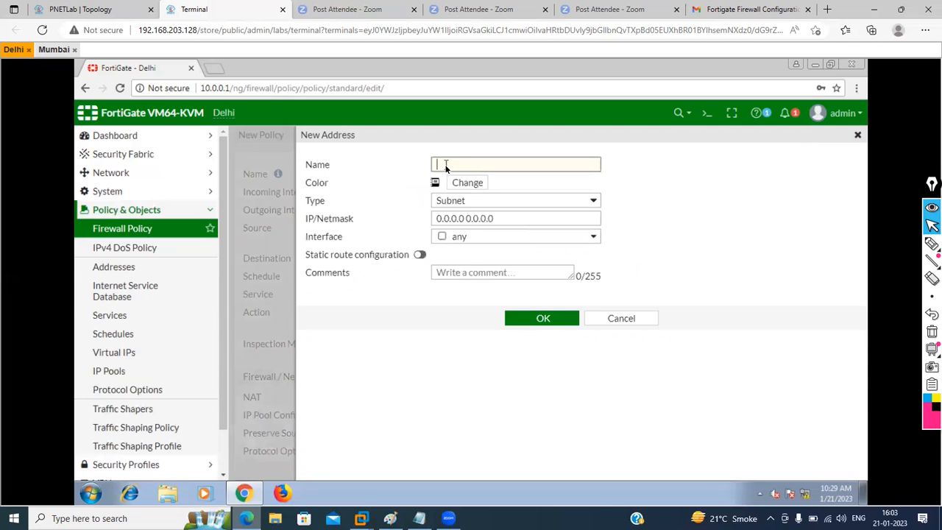
pyautogui.write('Mumbai-LAN-Subnet')
pyautogui.click(515, 219)
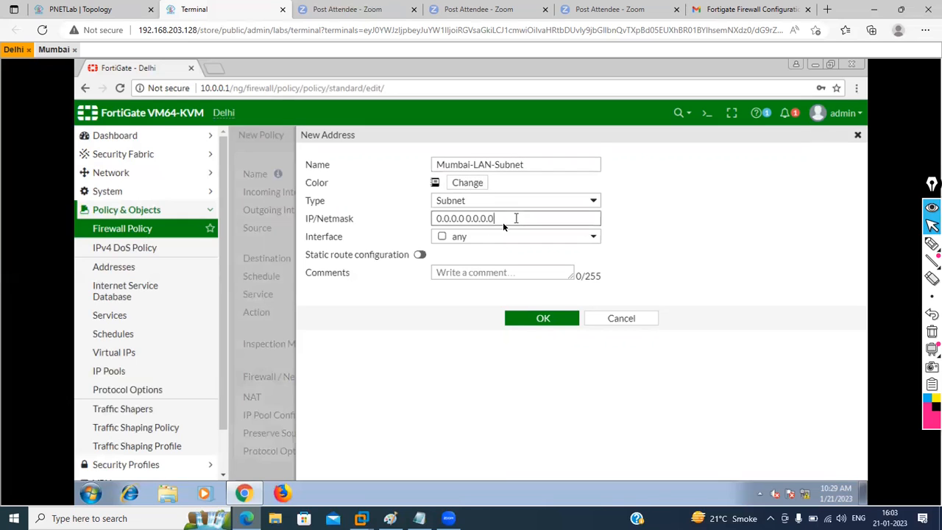
pyautogui.hotkey('ctrl', 'a')
pyautogui.write('20.0.0.0/24')
# Step: Copy the name Mumbai-LAN-Subnet into Comments and save the address
pyautogui.tripleClick(528, 165)
pyautogui.hotkey('ctrl', 'c')
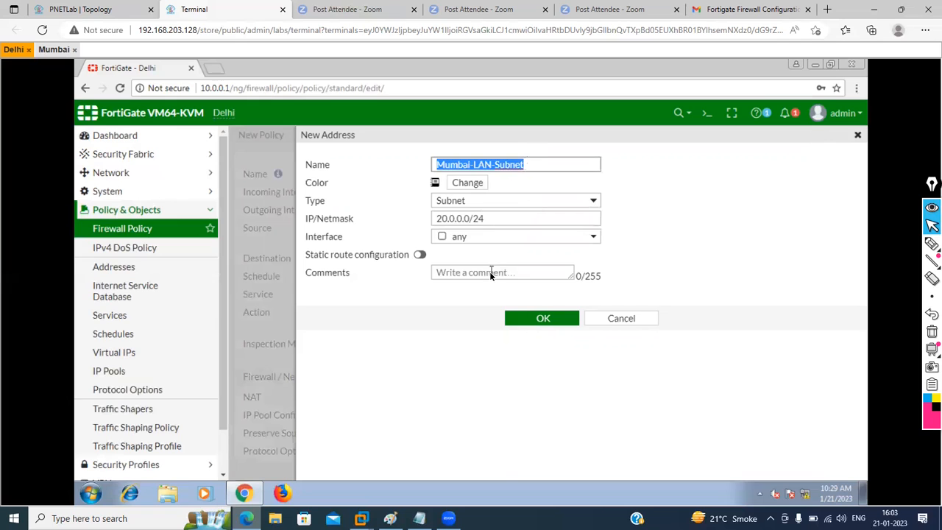
pyautogui.click(489, 271)
pyautogui.hotkey('ctrl', 'v')
pyautogui.click(548, 319)
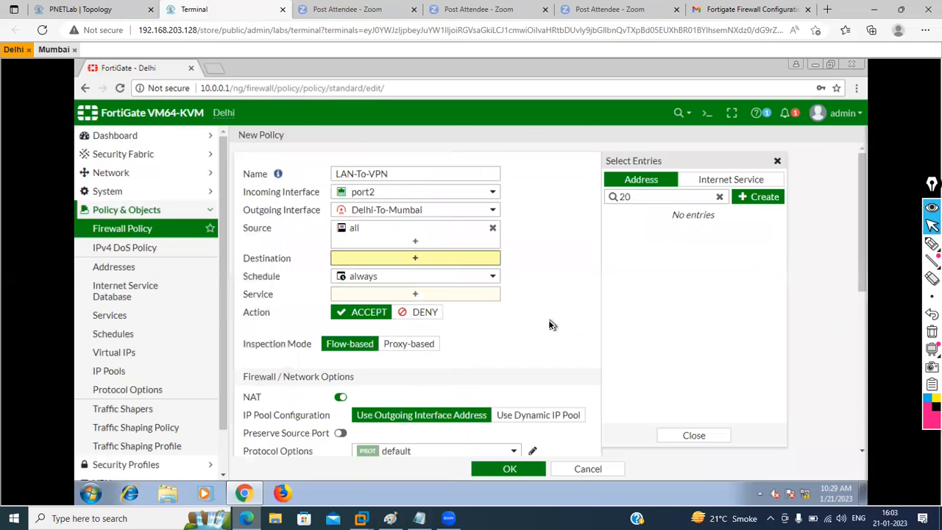
# Step: Set the policy destination to Mumbai-LAN-Subnet and the service to ALL
pyautogui.click(719, 196)
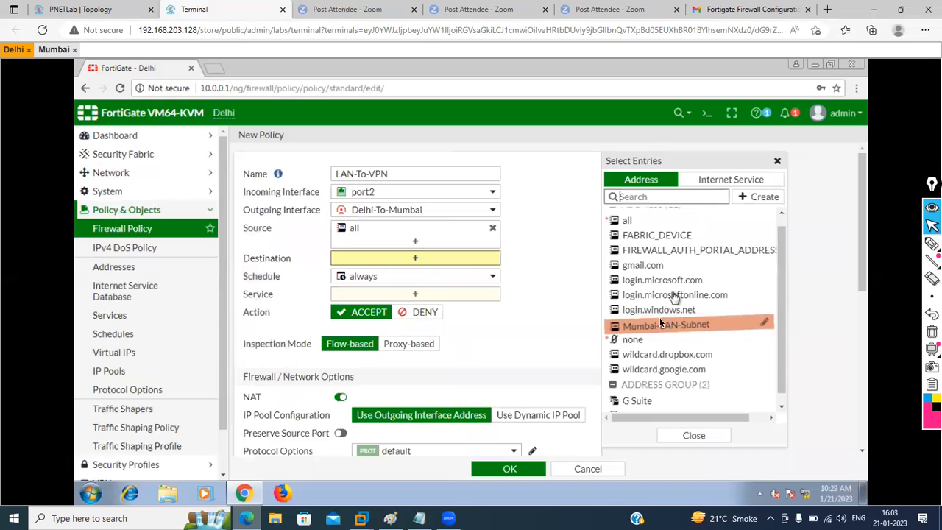
pyautogui.click(653, 325)
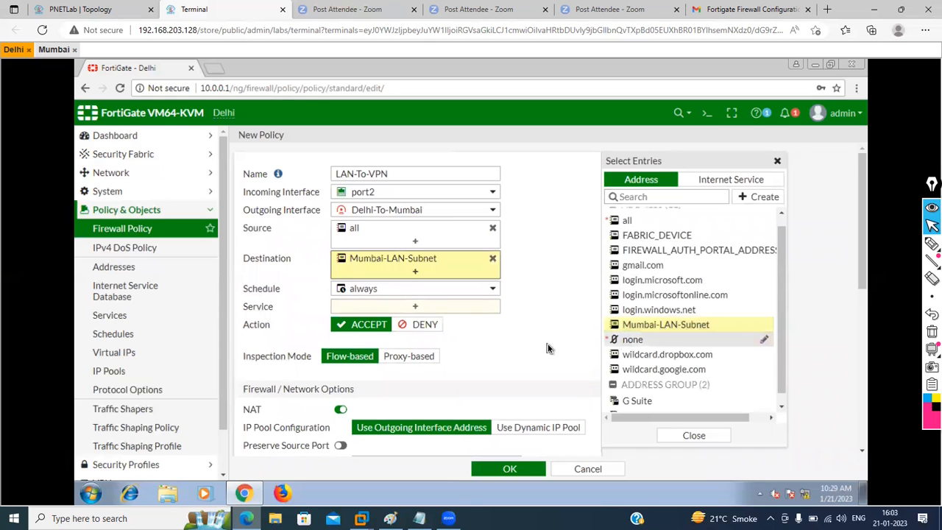
pyautogui.click(426, 307)
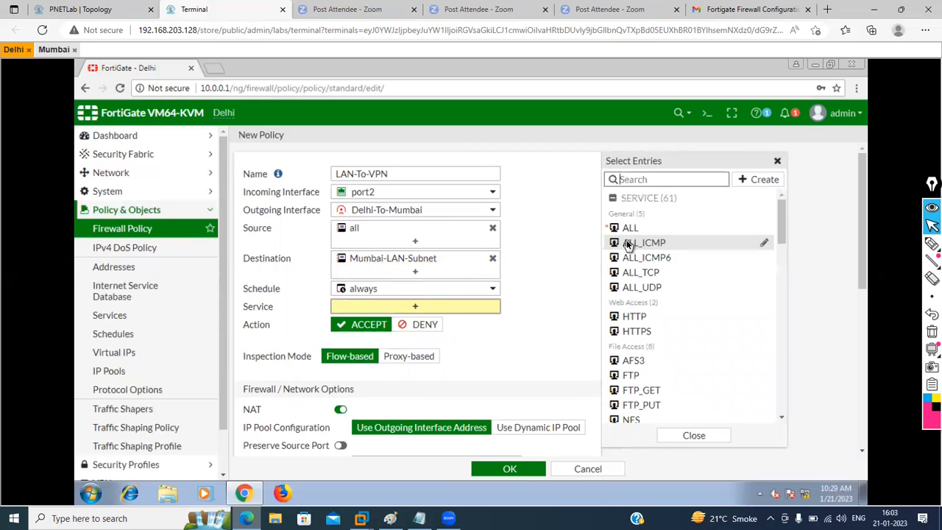
pyautogui.click(627, 231)
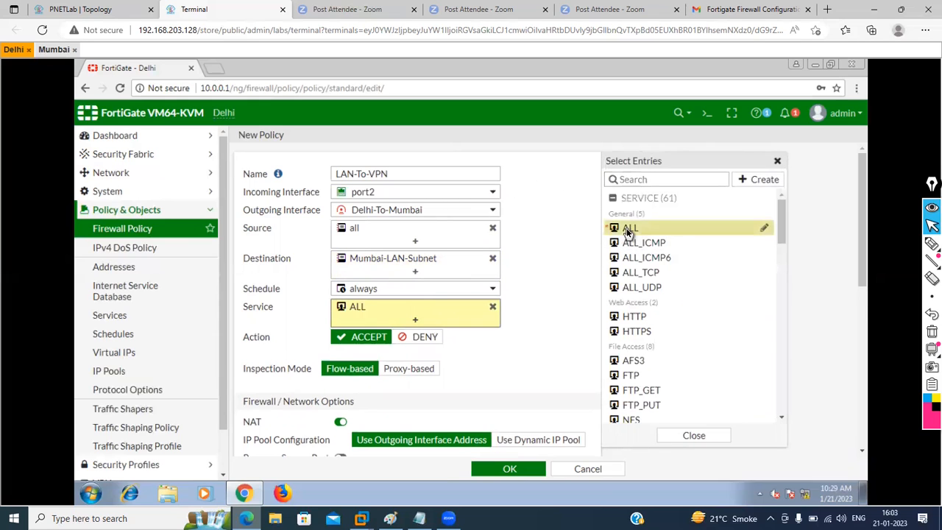
# Step: Disable NAT, log all sessions of allowed traffic, and submit the LAN-To-VPN policy
pyautogui.scroll(-3, 541, 333)
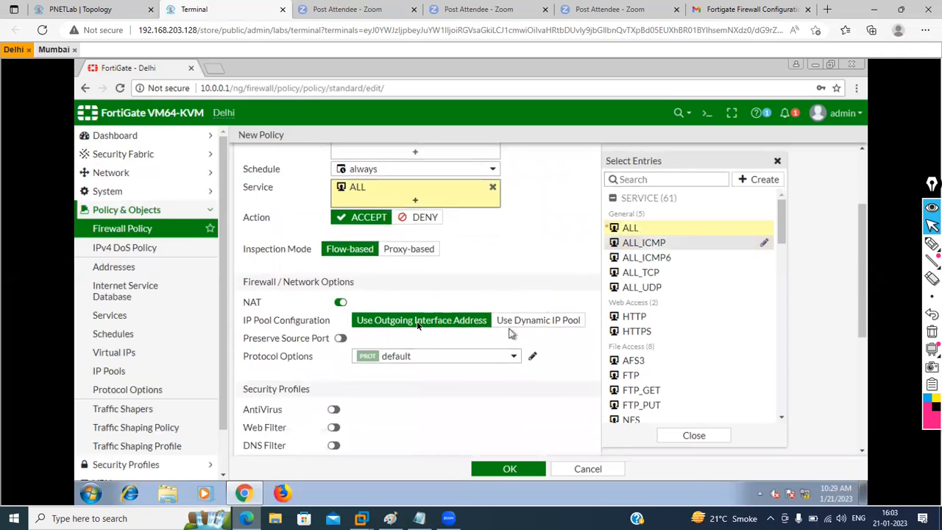
pyautogui.click(342, 299)
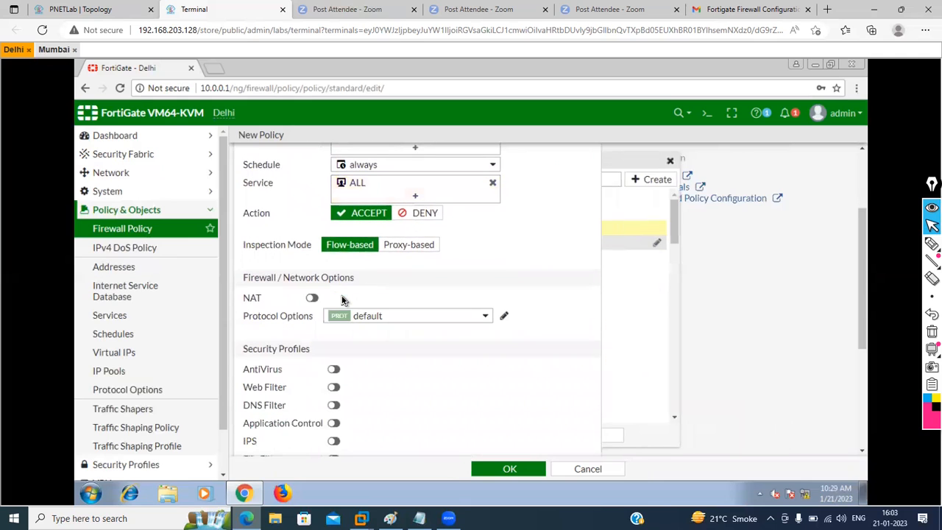
pyautogui.scroll(-3, 466, 351)
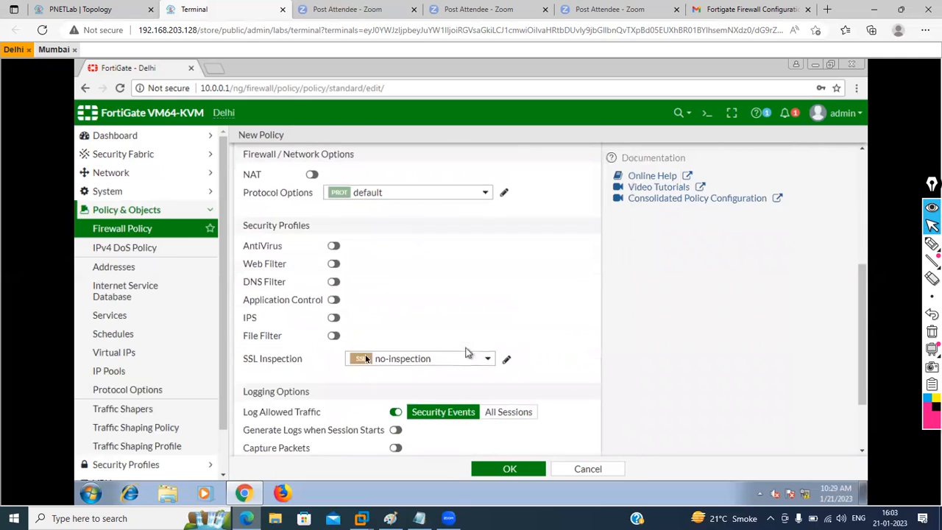
pyautogui.scroll(-1, 442, 328)
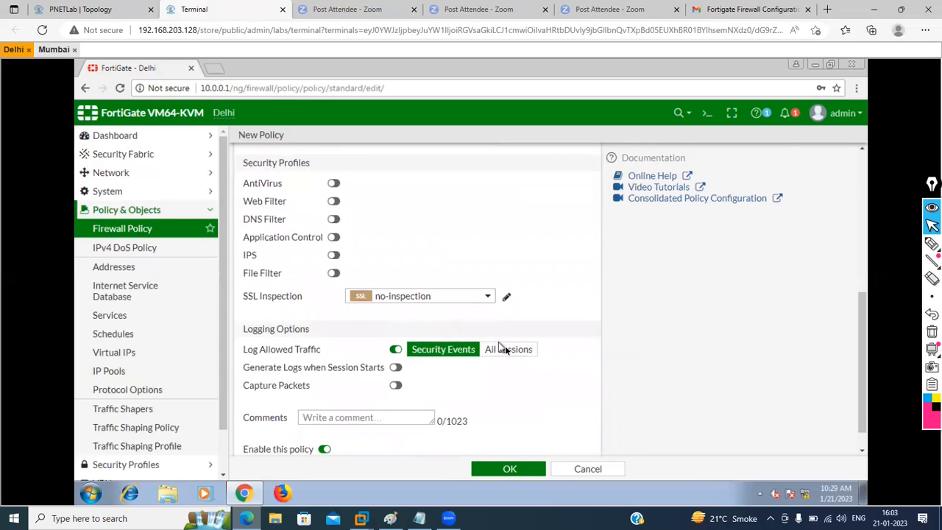
pyautogui.click(507, 350)
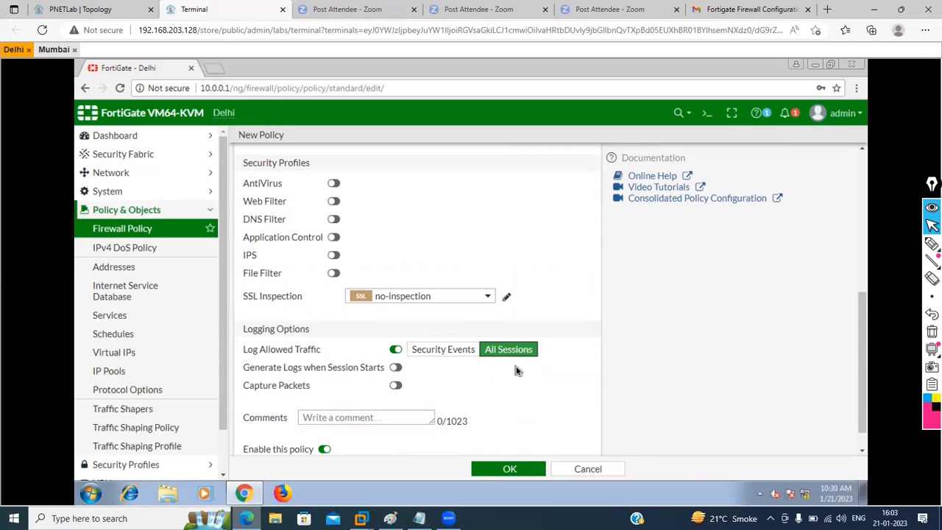
pyautogui.scroll(-1, 516, 368)
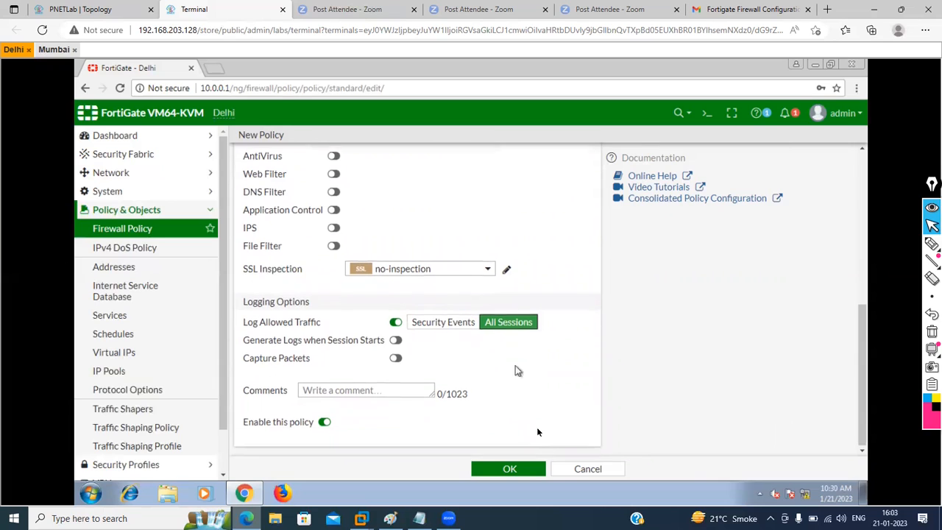
pyautogui.click(521, 470)
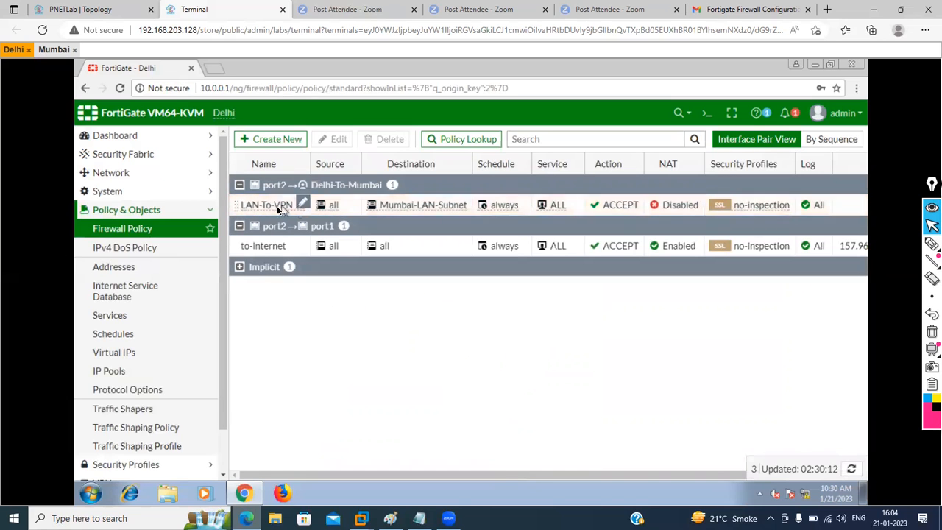
# Step: In By Sequence view, clone LAN-To-VPN in reverse and open the clone for editing
pyautogui.click(820, 141)
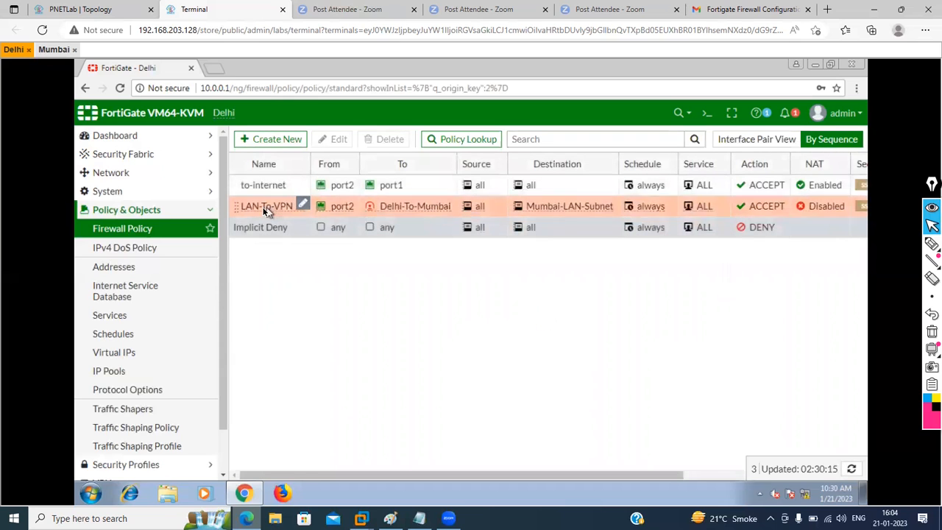
pyautogui.rightClick(261, 207)
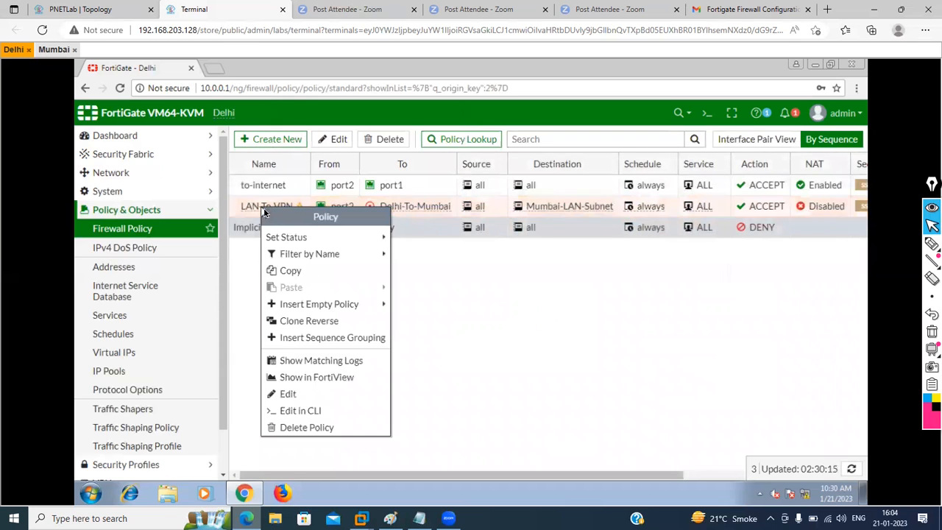
pyautogui.click(320, 321)
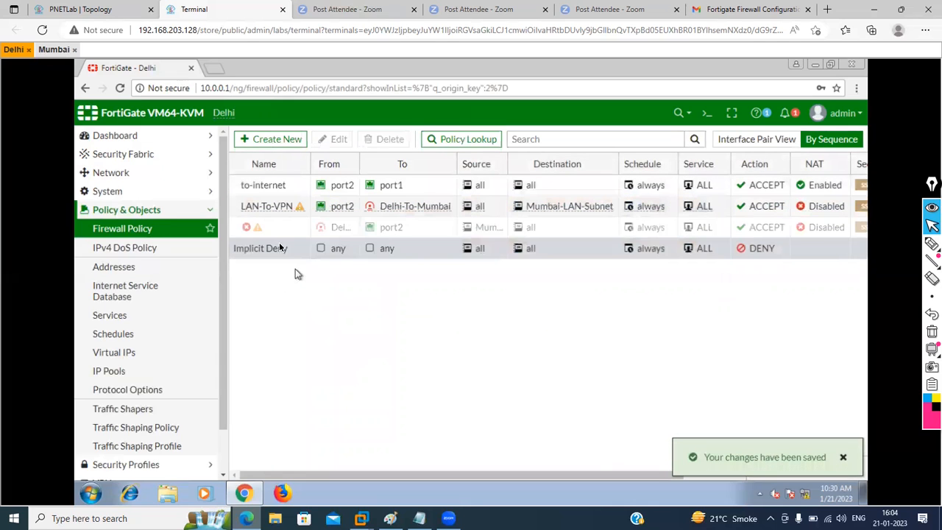
pyautogui.doubleClick(271, 231)
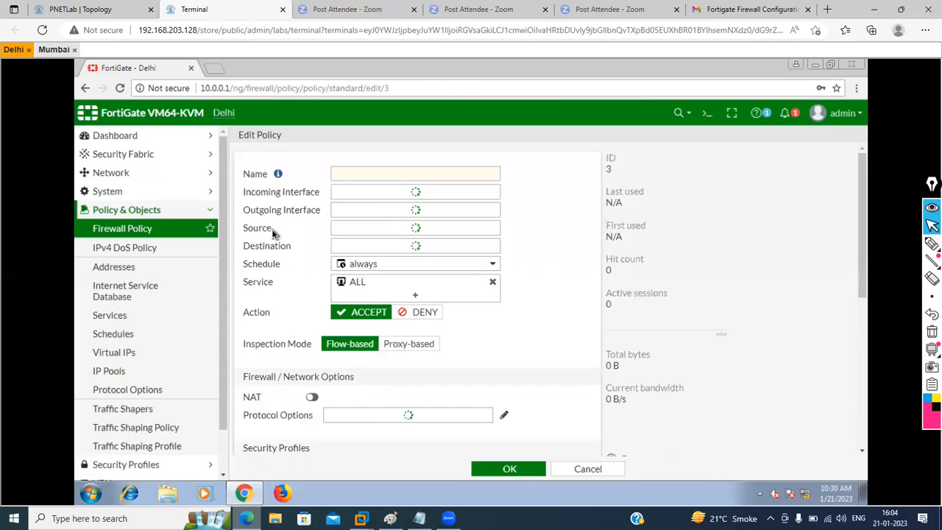
# Step: Name the reversed policy VPN-To-IAN, clear its comments, save it, and switch to the Mumbai FortiGate
pyautogui.click(373, 175)
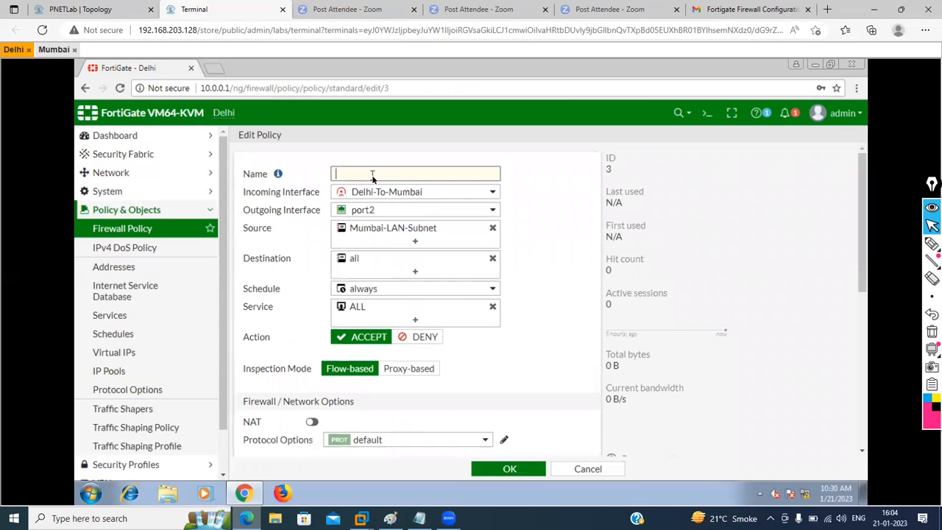
pyautogui.write('VPN')
pyautogui.write('-')
pyautogui.write('To-I')
pyautogui.write('AN')
pyautogui.scroll(-6, 553, 329)
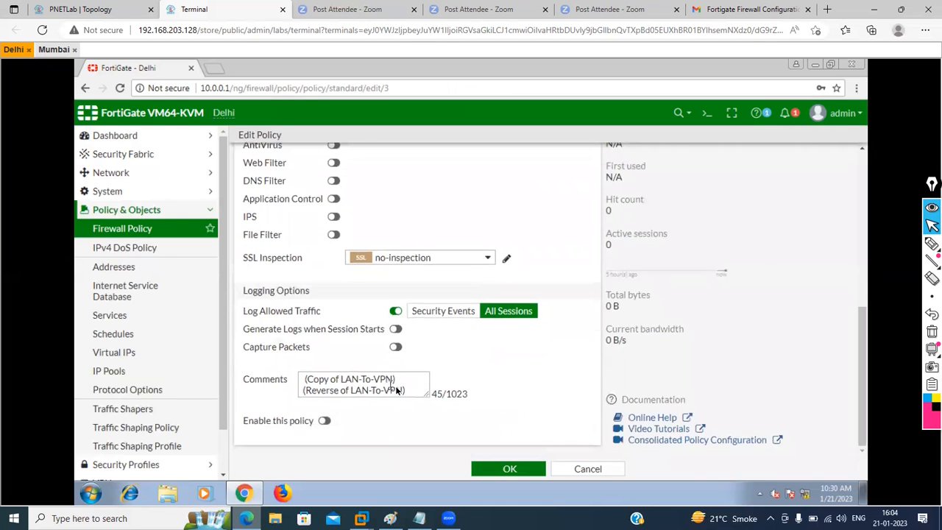
pyautogui.click(402, 389)
pyautogui.hotkey('ctrl', 'a')
pyautogui.press('Delete')
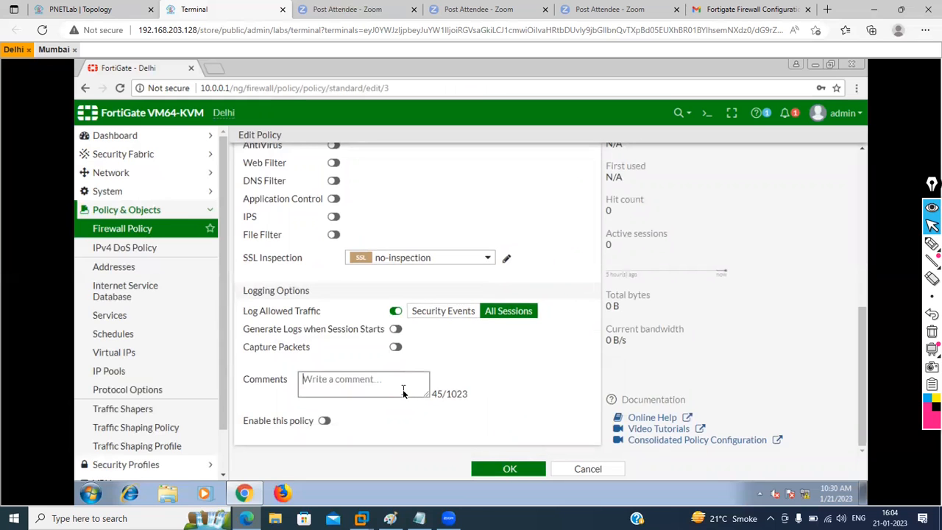
pyautogui.click(504, 469)
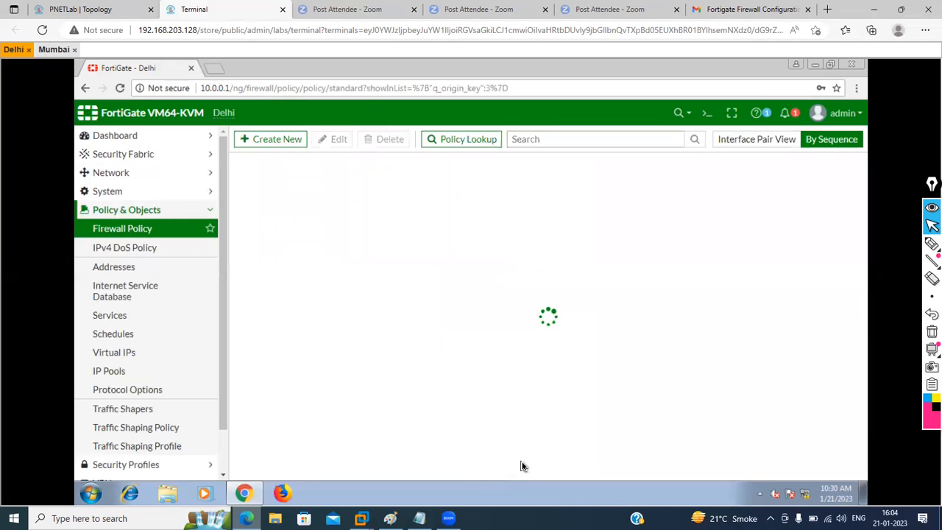
pyautogui.click(151, 249)
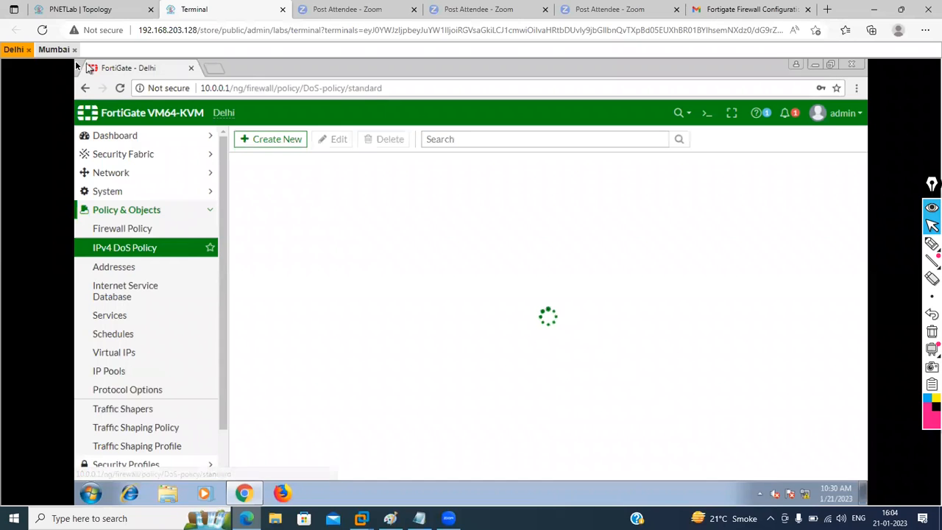
pyautogui.click(56, 51)
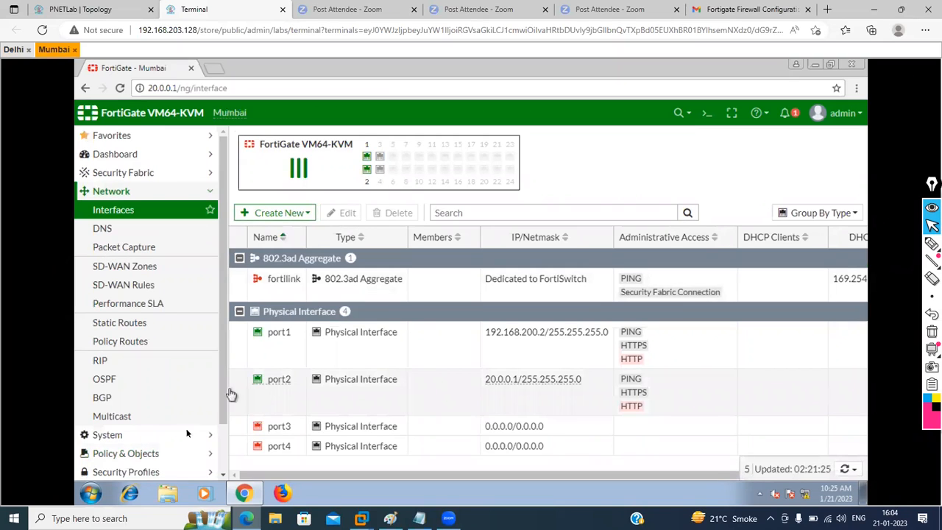
# Step: Open VPN > IPsec Tunnels on the Mumbai FortiGate, showing no tunnels yet
pyautogui.scroll(-2, 184, 429)
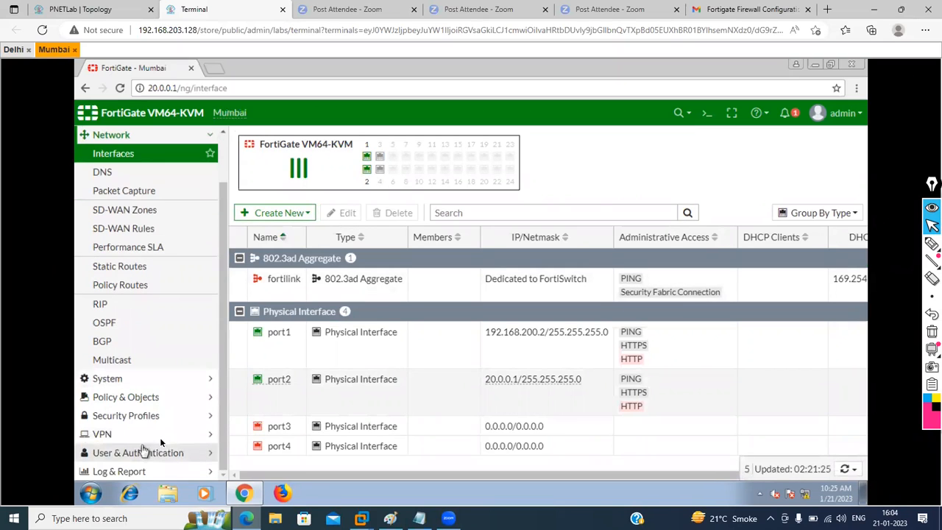
pyautogui.click(204, 437)
pyautogui.click(121, 405)
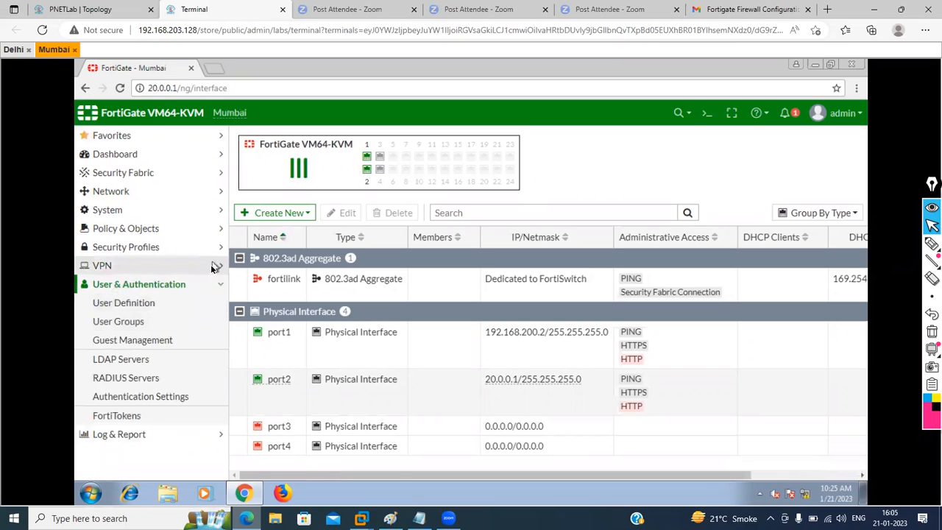
pyautogui.click(212, 266)
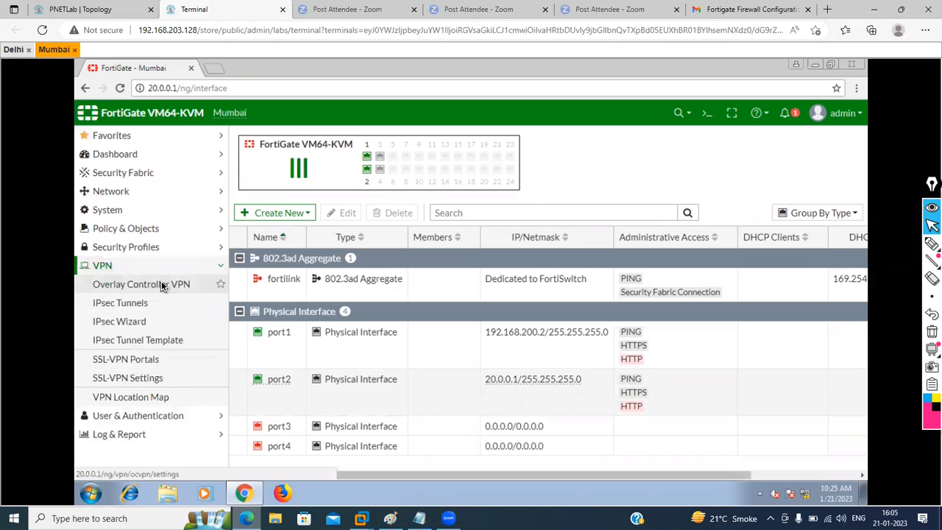
pyautogui.click(161, 284)
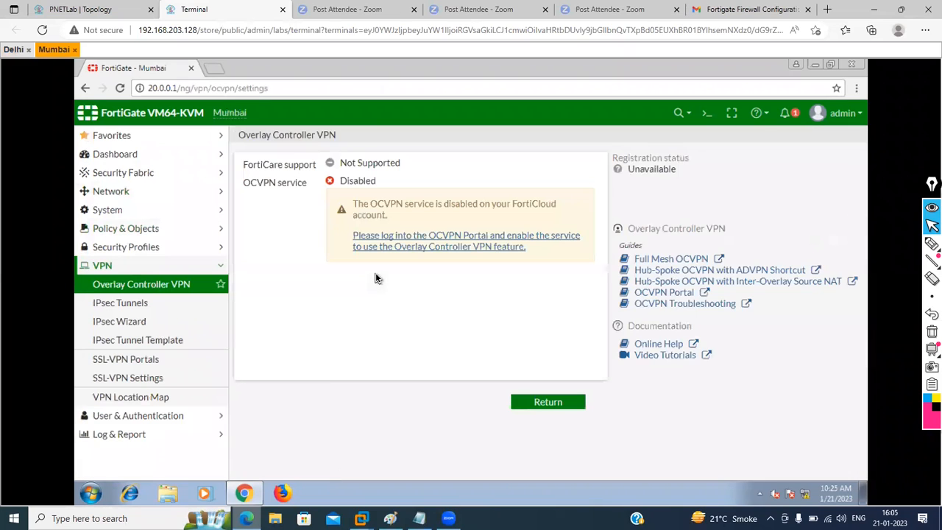
pyautogui.click(119, 303)
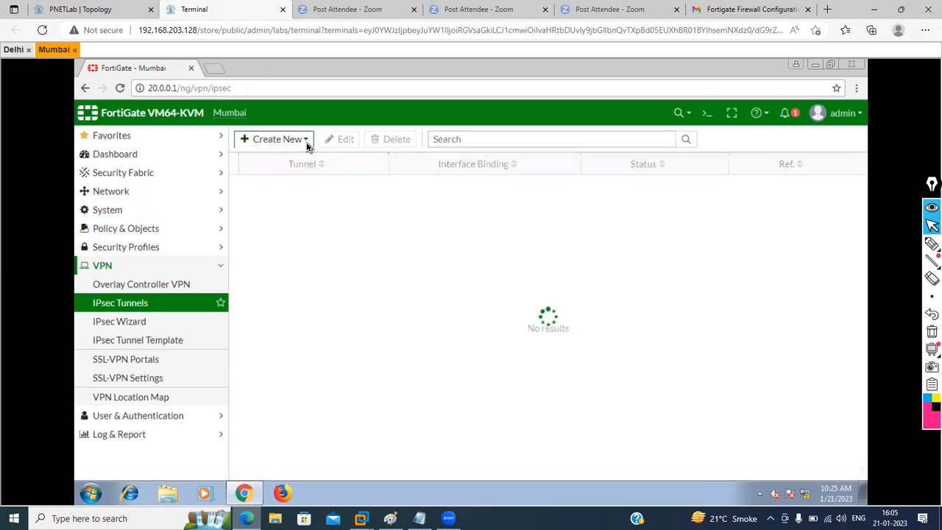
# Step: Start a Custom-template IPsec tunnel named Mumbai-To-Delhi and continue to its settings
pyautogui.click(306, 142)
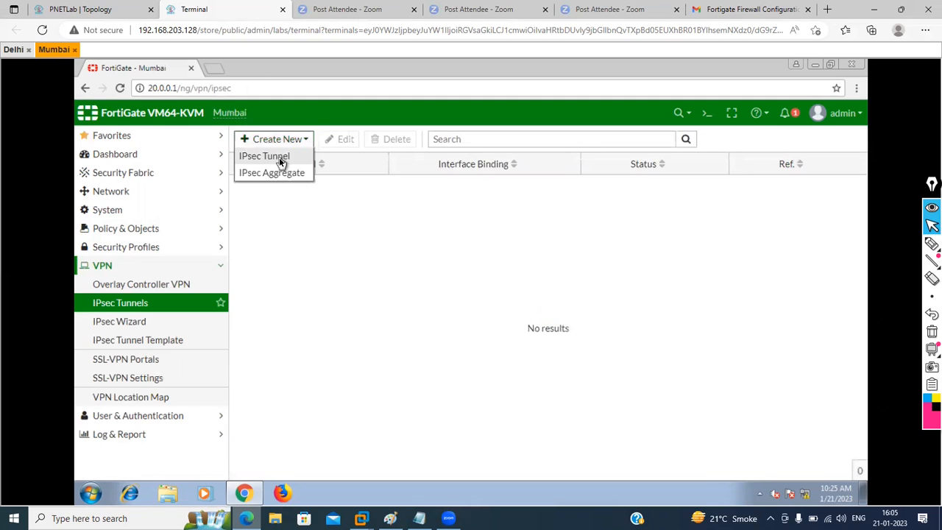
pyautogui.click(279, 157)
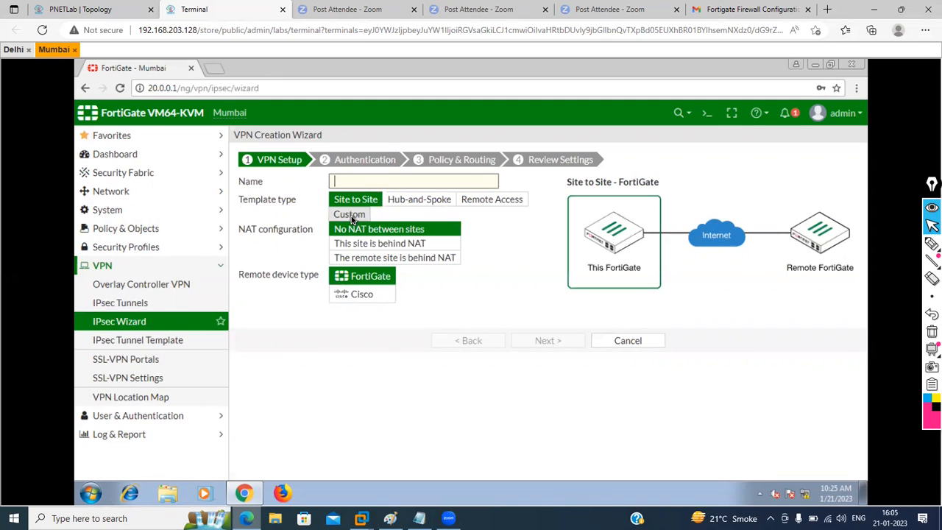
pyautogui.click(351, 215)
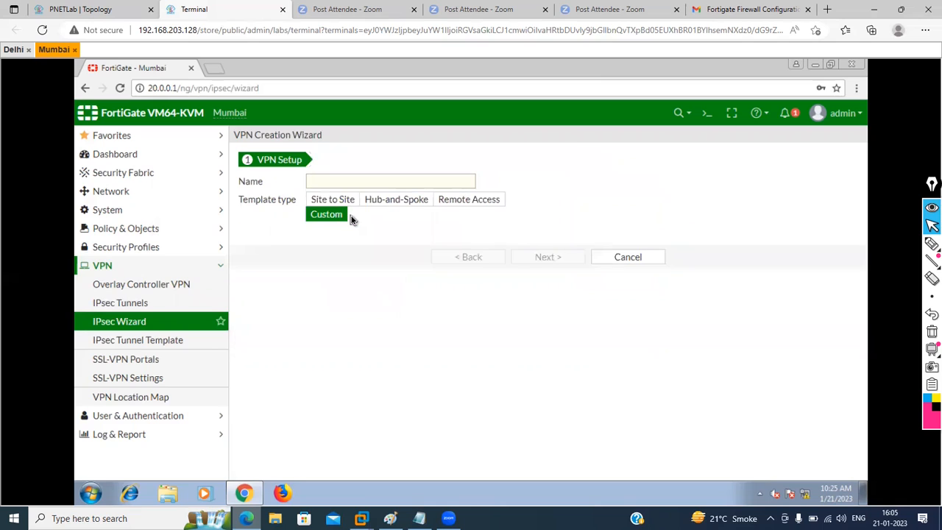
pyautogui.click(324, 186)
pyautogui.write('Mum')
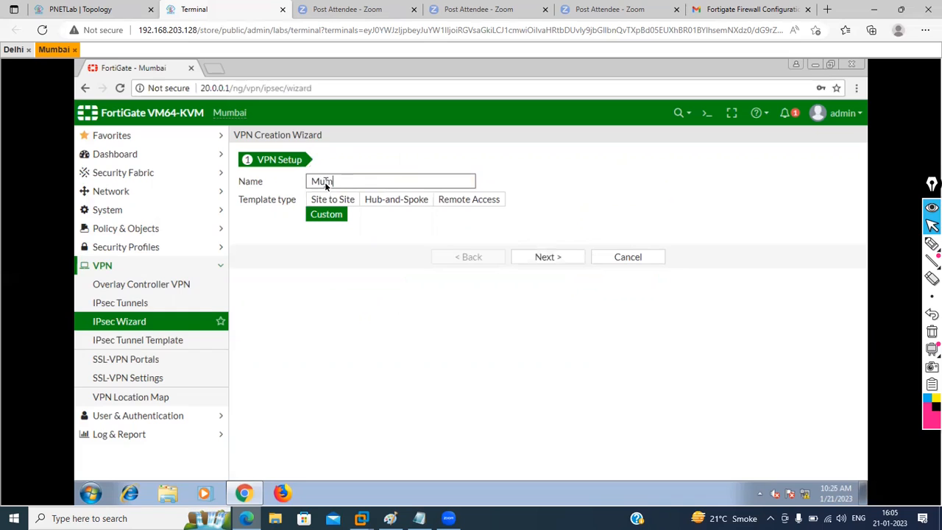
pyautogui.write('bai-To-Delhi')
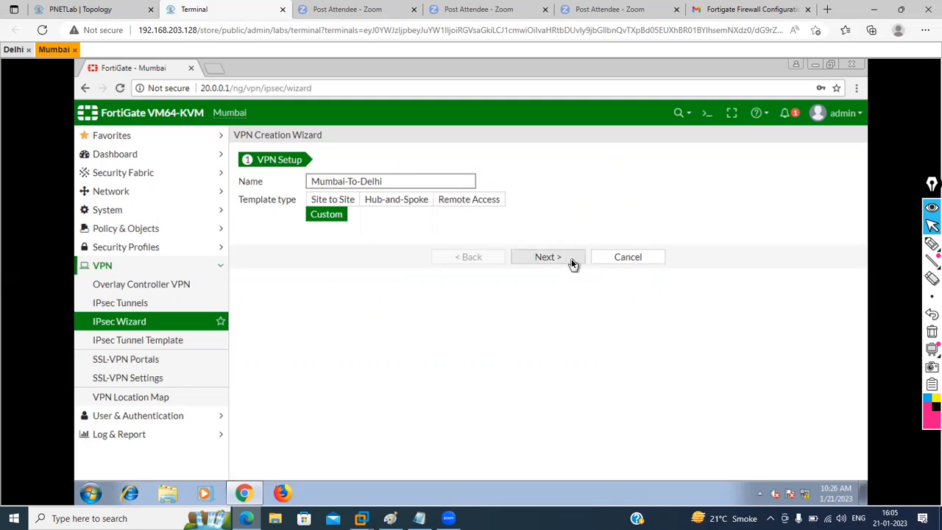
pyautogui.click(572, 263)
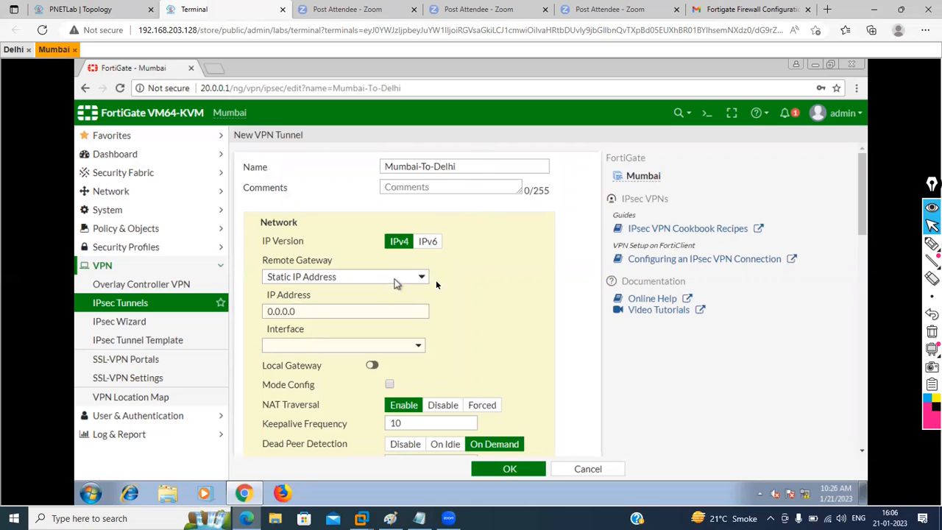
# Step: Set the tunnel's remote gateway to static IP address 192.168.100.1
pyautogui.click(425, 280)
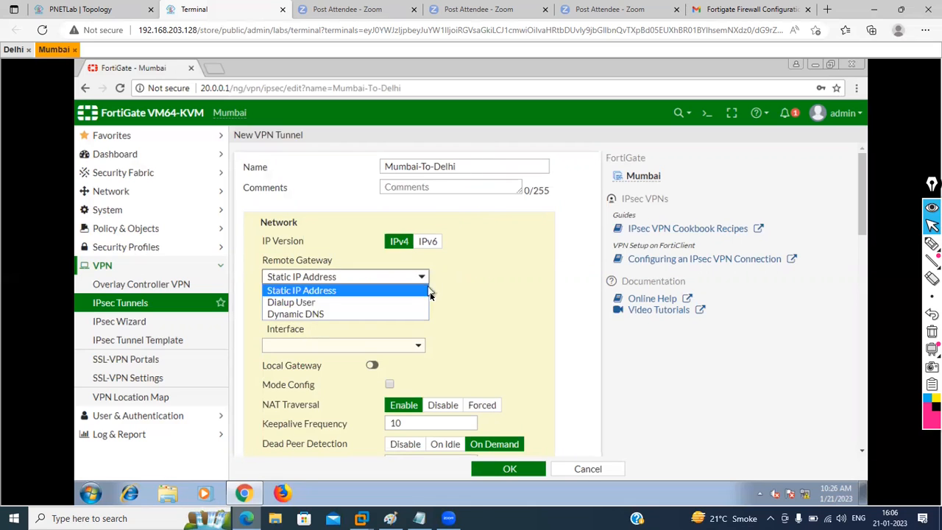
pyautogui.click(424, 294)
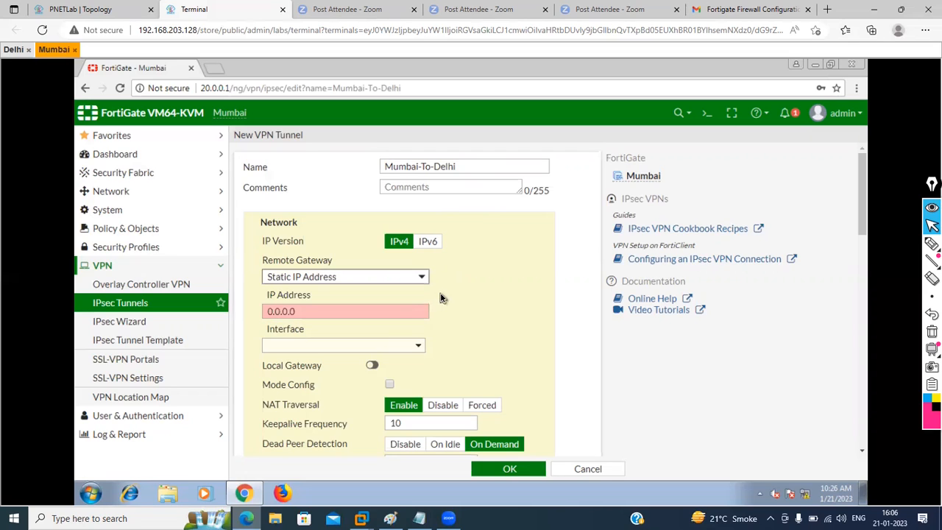
pyautogui.click(381, 309)
pyautogui.press('BackSpace')
pyautogui.press('BackSpace')
pyautogui.press('BackSpace')
pyautogui.press('BackSpace')
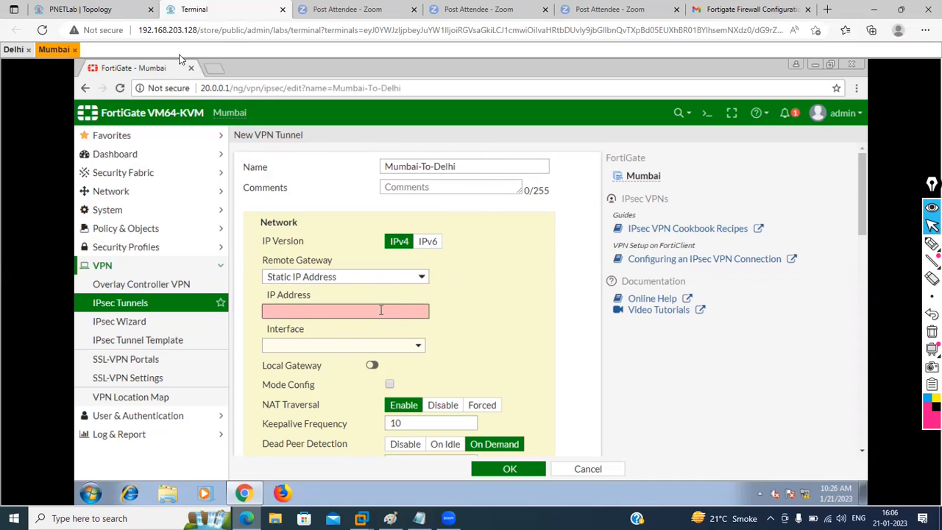
pyautogui.click(81, 8)
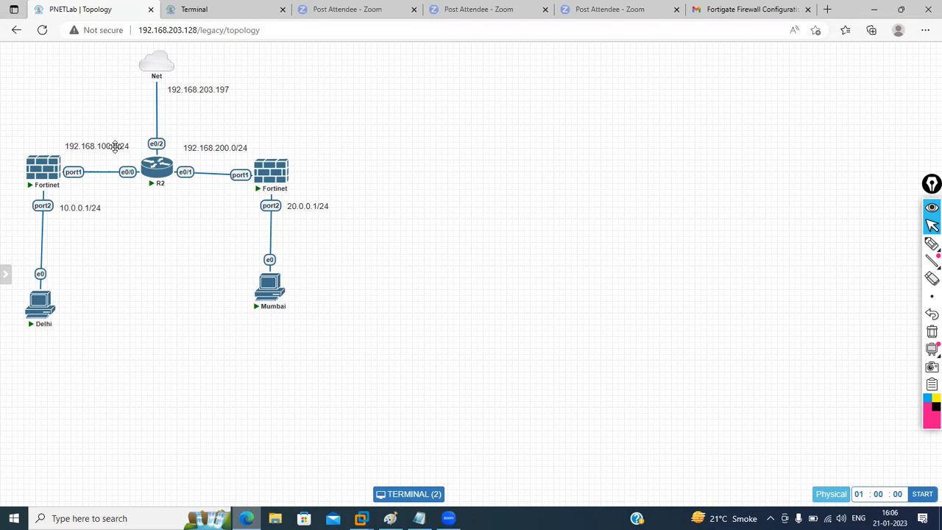
pyautogui.click(208, 11)
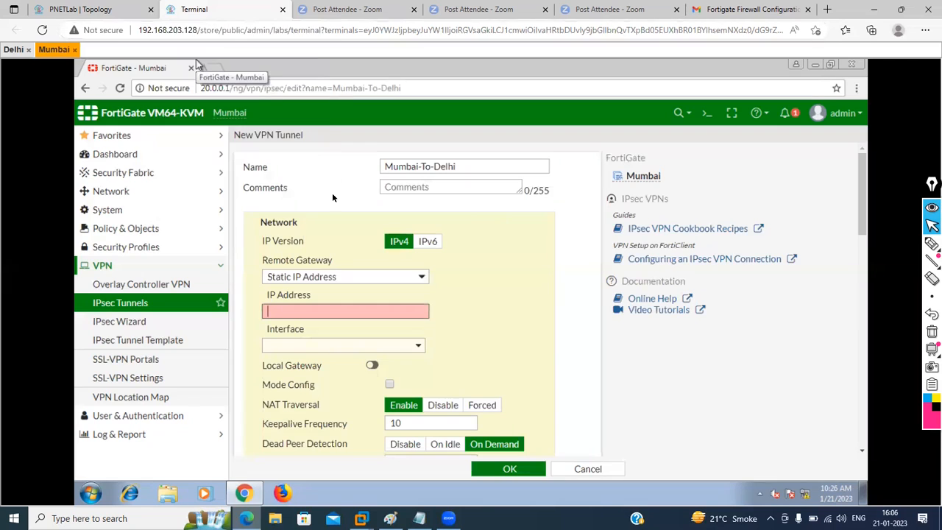
pyautogui.write('192.')
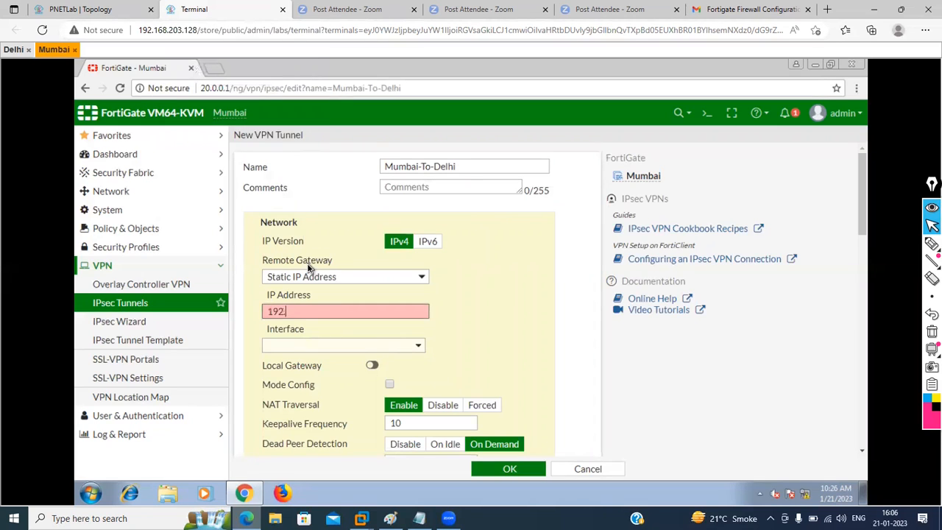
pyautogui.write('168.100.1')
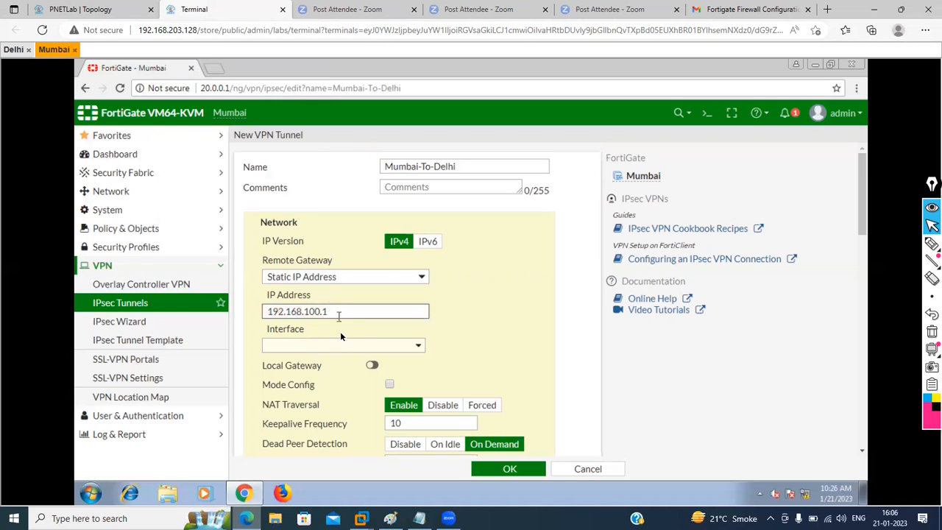
# Step: Select port1 as the tunnel interface, leaving Local Gateway turned off
pyautogui.click(325, 348)
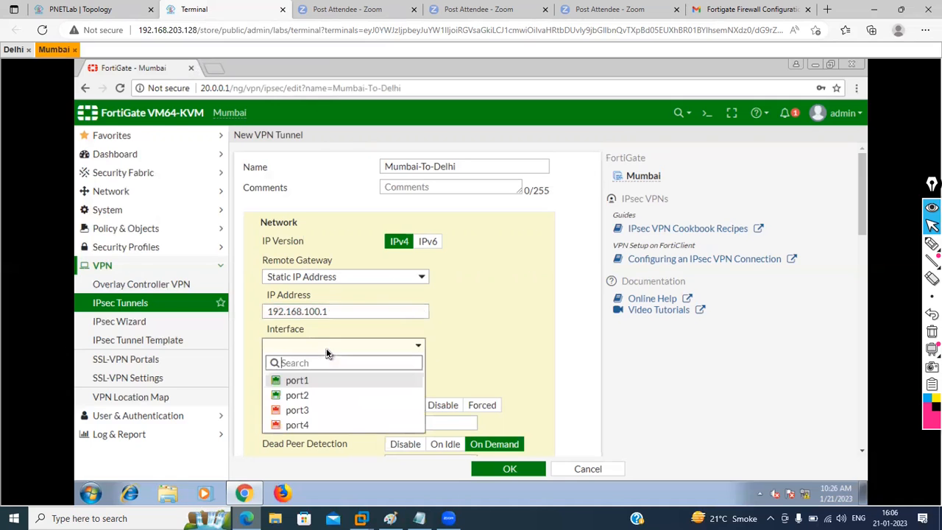
pyautogui.click(303, 378)
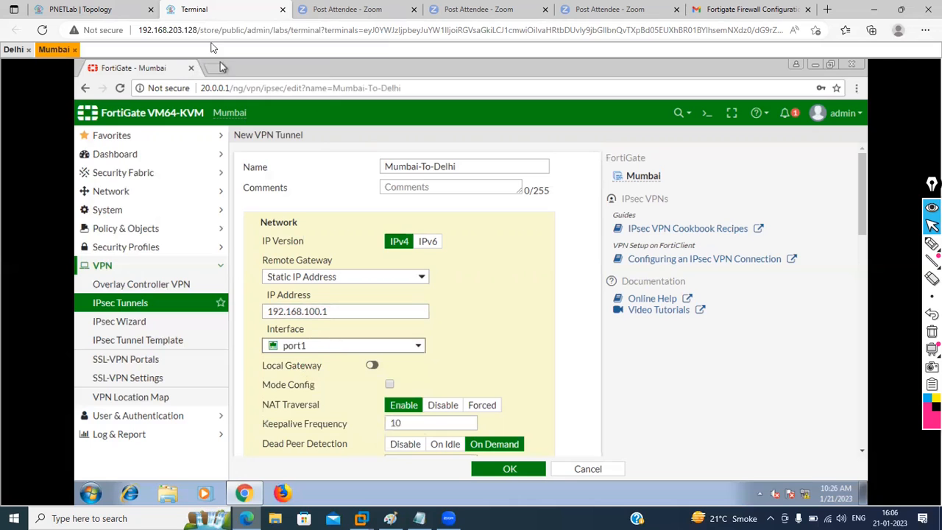
pyautogui.click(83, 9)
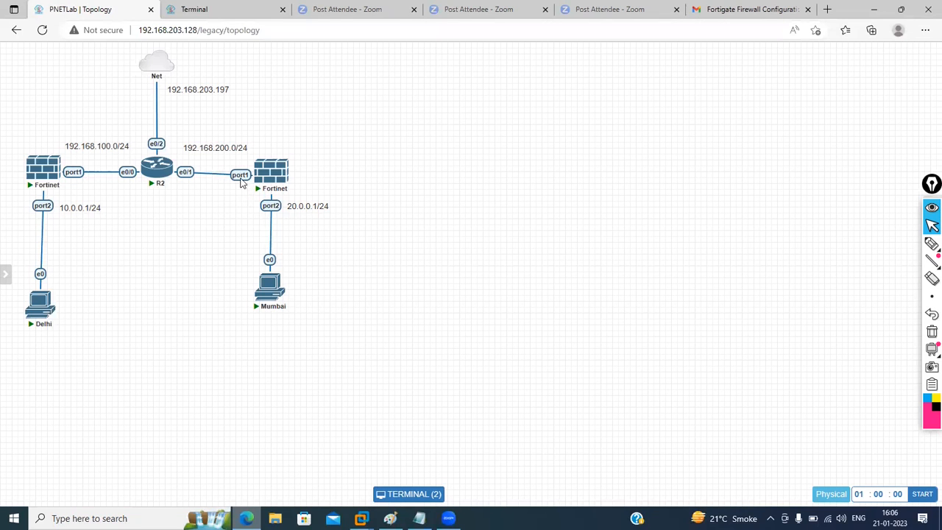
pyautogui.click(220, 7)
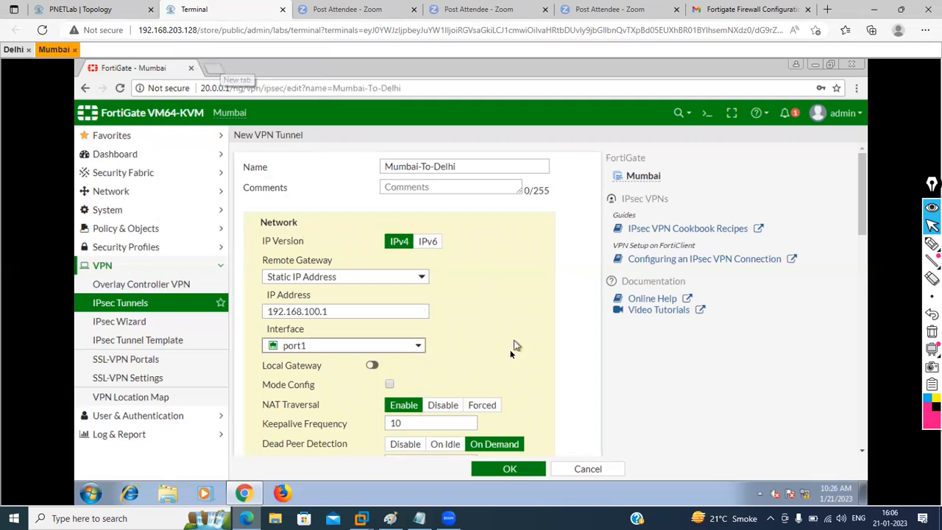
pyautogui.click(372, 366)
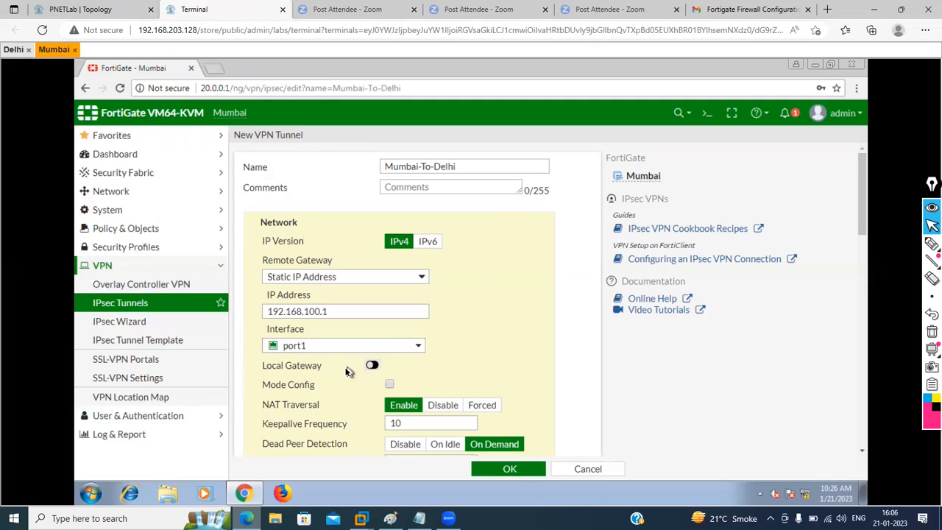
pyautogui.click(308, 382)
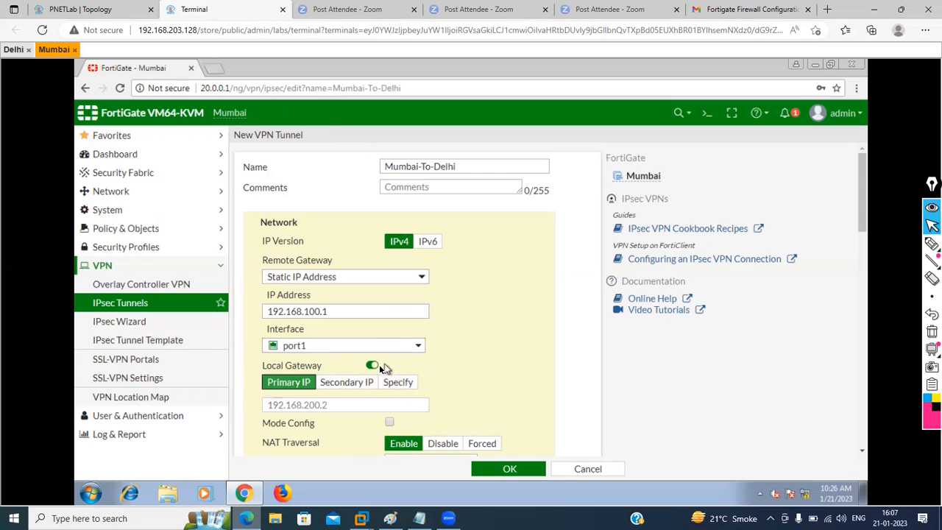
pyautogui.click(372, 367)
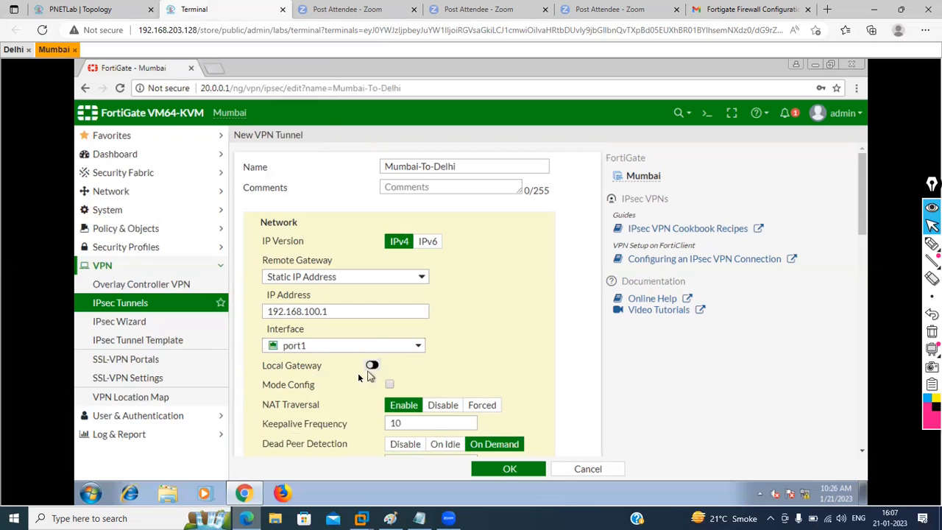
pyautogui.scroll(-3, 479, 365)
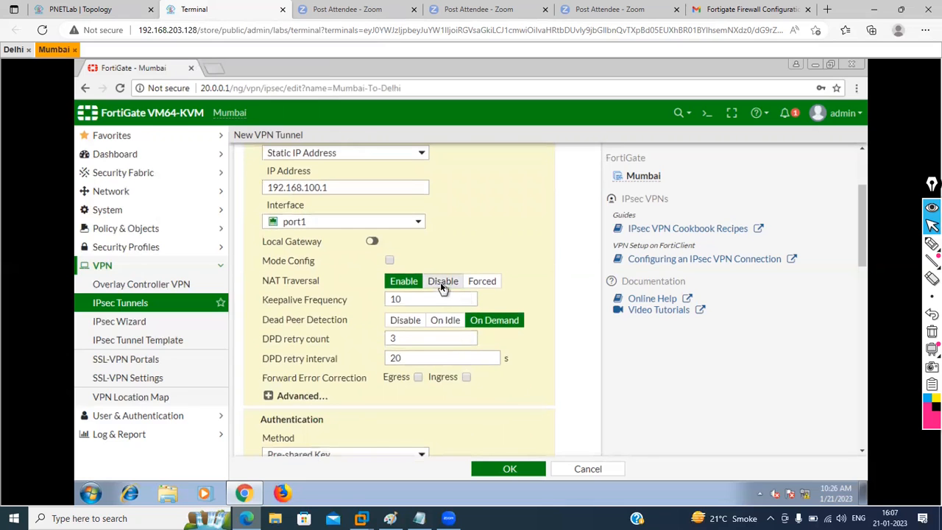
# Step: Disable NAT traversal, enter the pre-shared key, and select IKE version 2
pyautogui.click(443, 283)
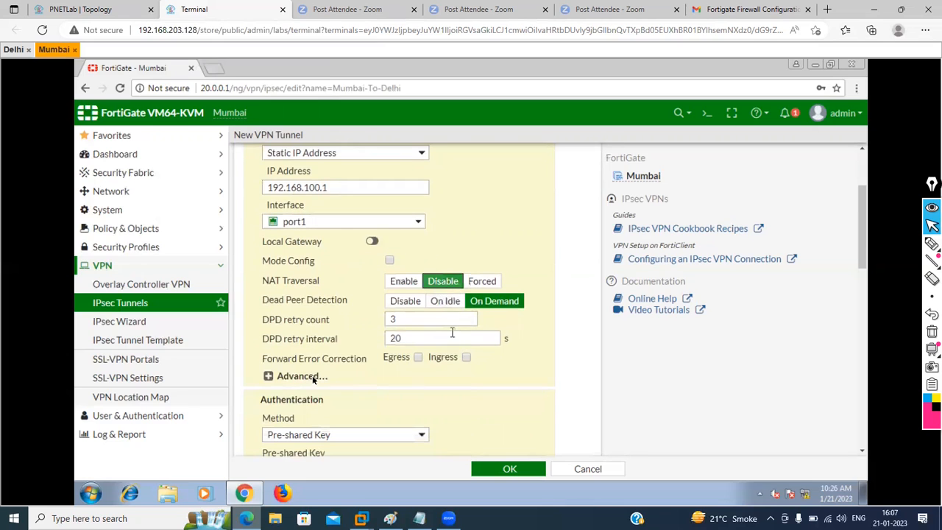
pyautogui.click(270, 376)
pyautogui.click(270, 377)
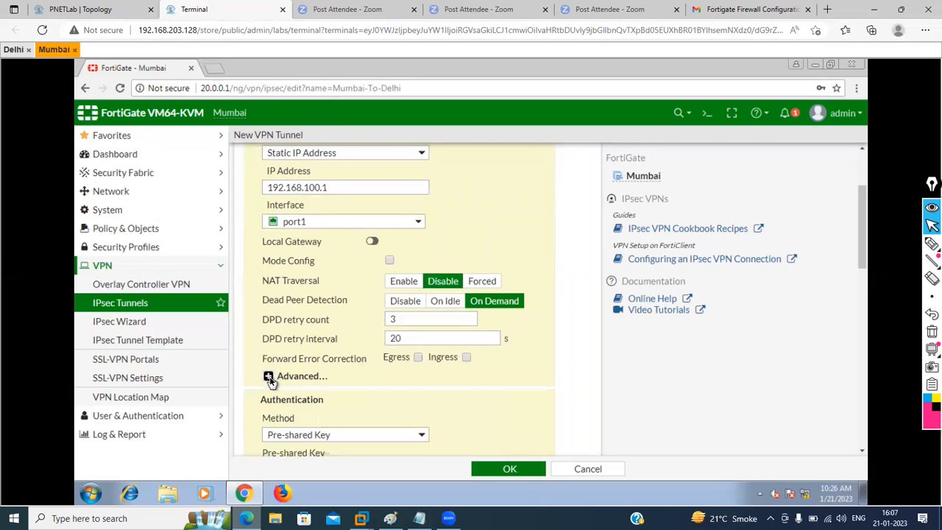
pyautogui.scroll(-1, 343, 389)
pyautogui.scroll(-1, 343, 389)
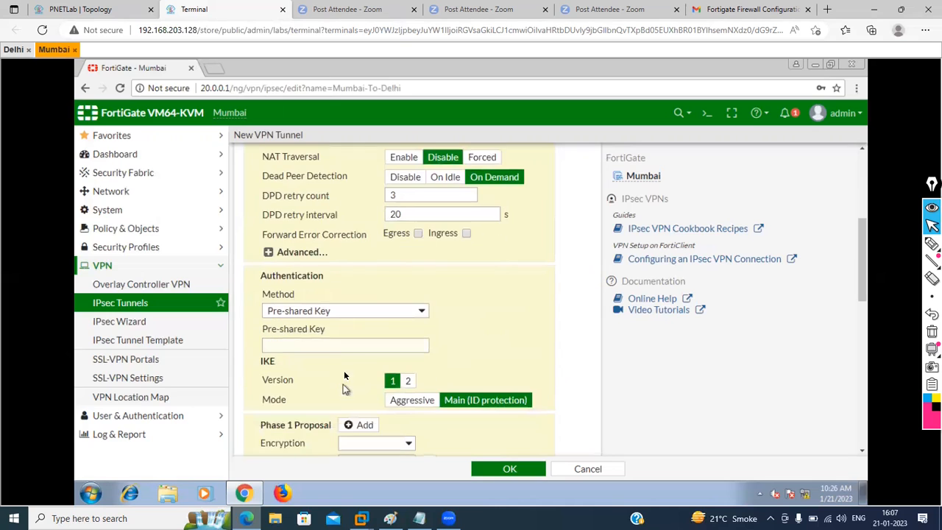
pyautogui.click(330, 344)
pyautogui.write('••••••••')
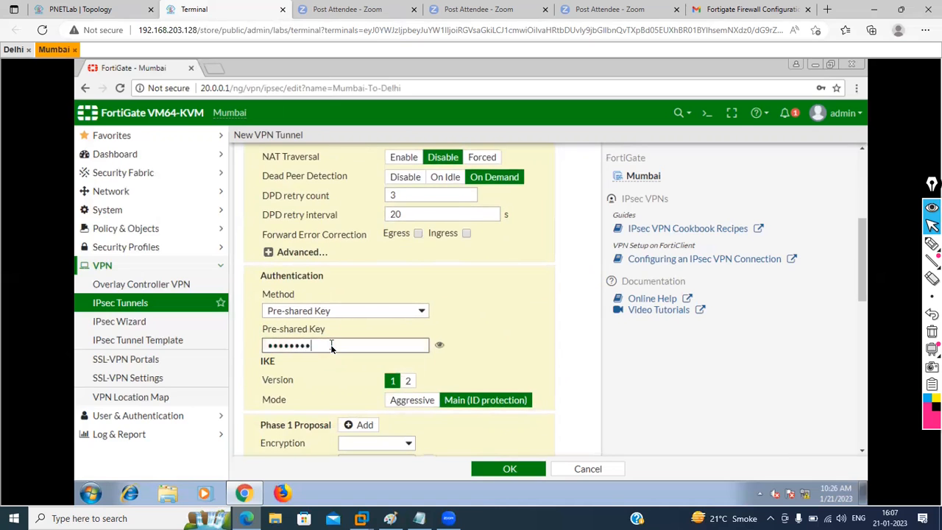
pyautogui.click(439, 348)
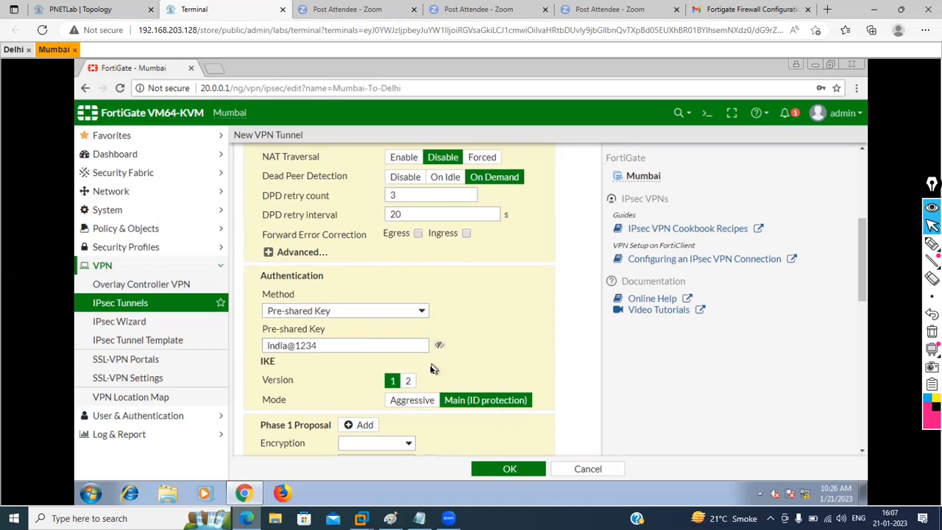
pyautogui.click(409, 381)
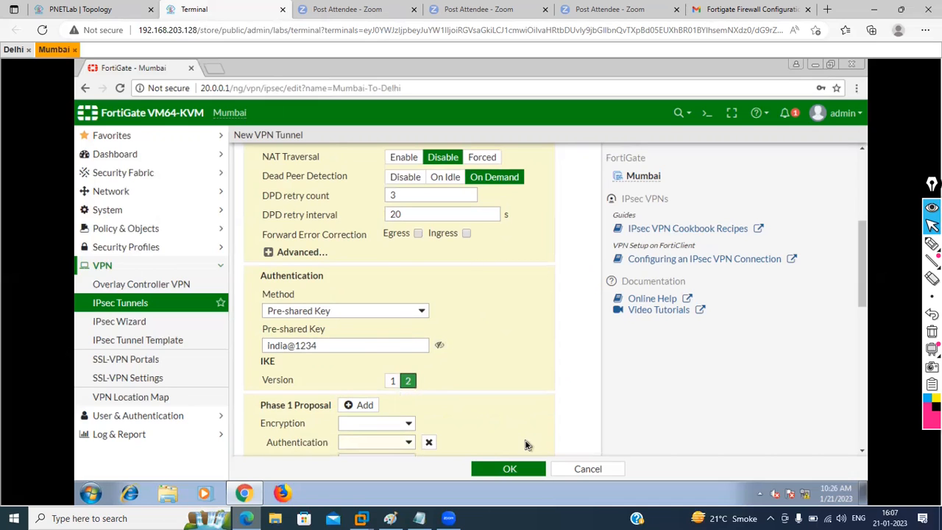
# Step: Disconnect and reconnect the Mumbai remote session through the Guacamole menu
pyautogui.hotkey('ctrl', 'alt', 'shift')
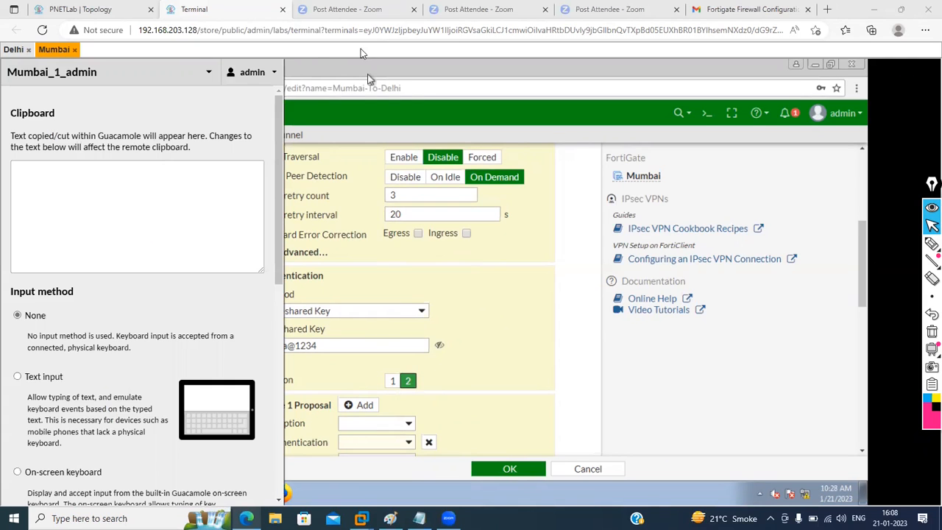
pyautogui.click(269, 78)
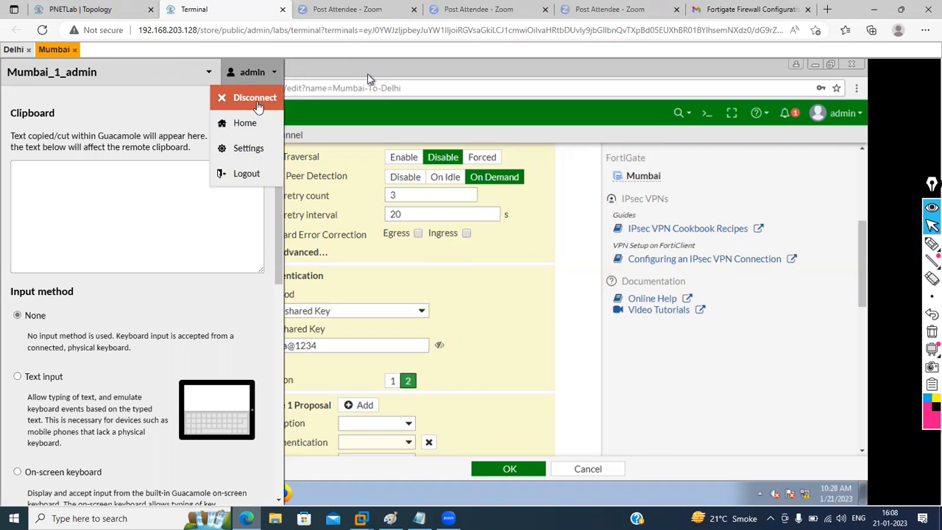
pyautogui.click(255, 98)
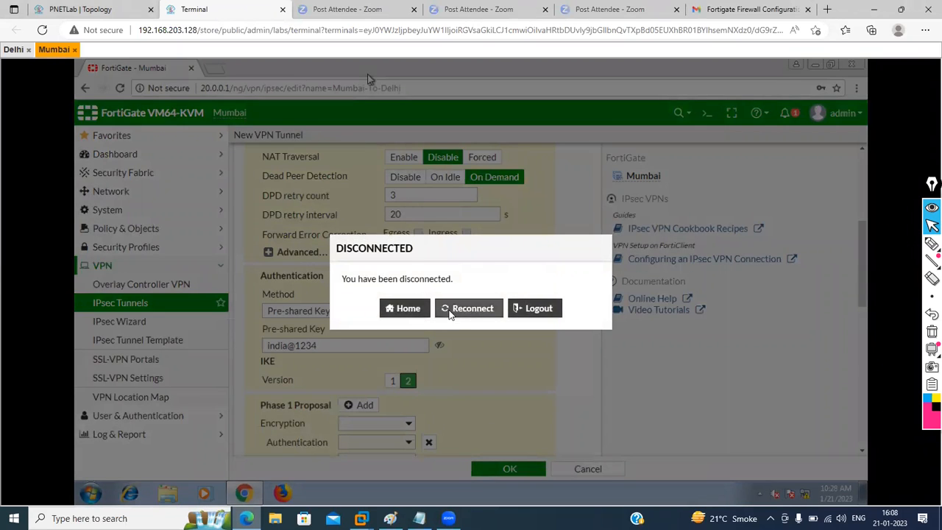
pyautogui.click(452, 311)
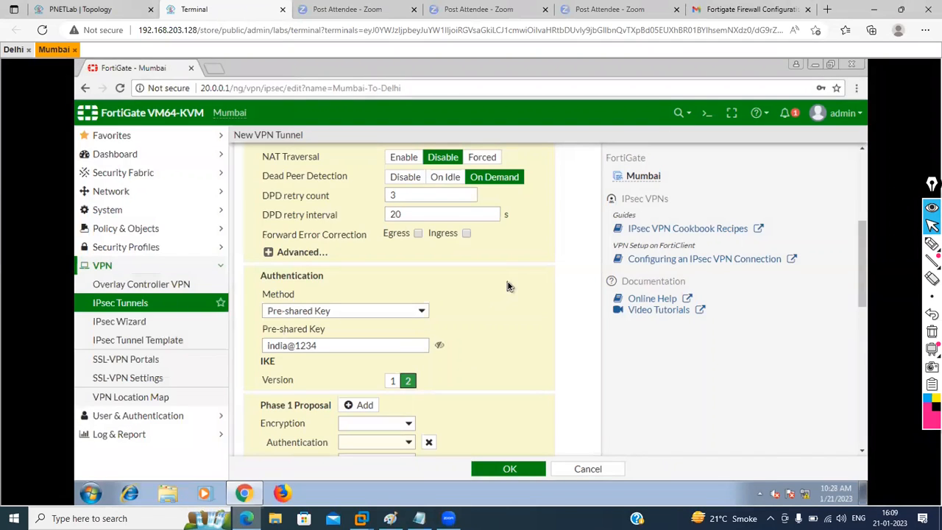
# Step: Delete the extra Phase 1 proposal rows, leaving one encryption/authentication pair
pyautogui.scroll(-2, 477, 387)
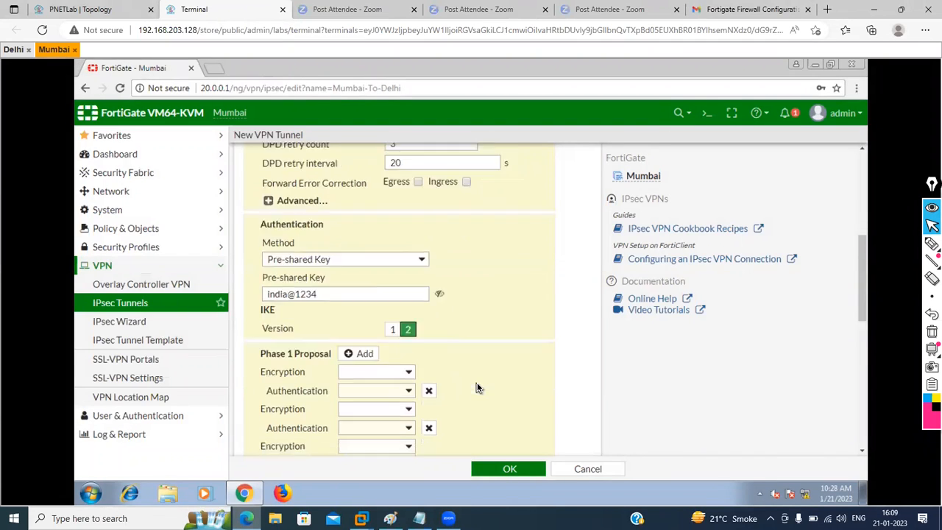
pyautogui.click(429, 356)
pyautogui.click(429, 356)
pyautogui.click(430, 356)
pyautogui.click(430, 357)
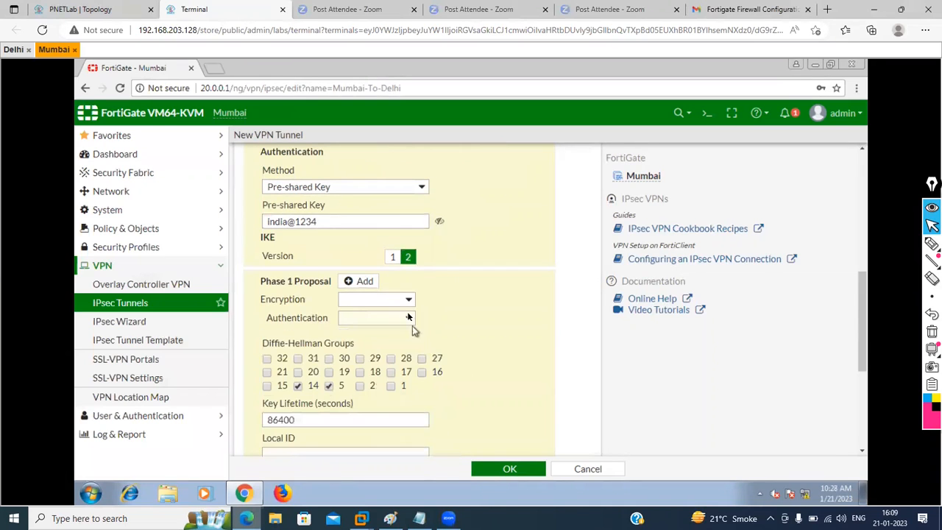
pyautogui.click(406, 301)
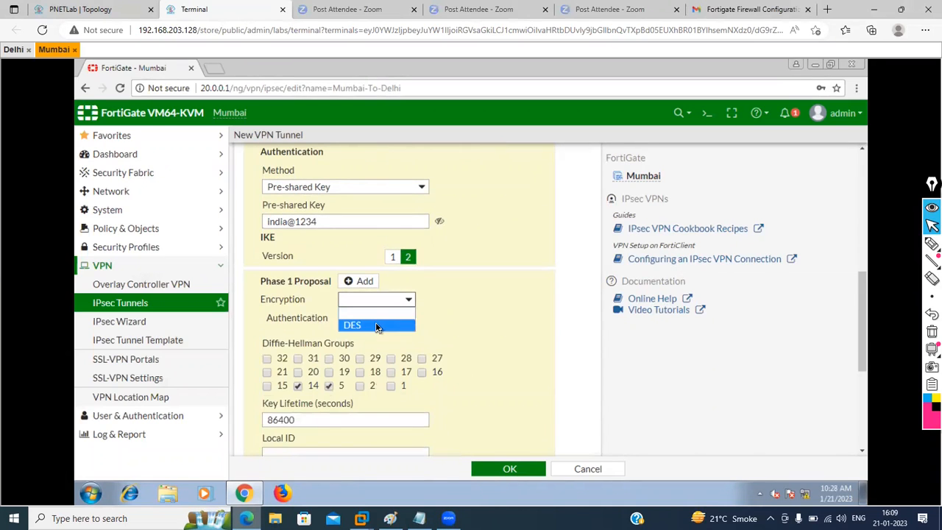
# Step: Set the Phase 1 proposal to DES/SHA384 with only Diffie-Hellman group 2 selected
pyautogui.click(397, 322)
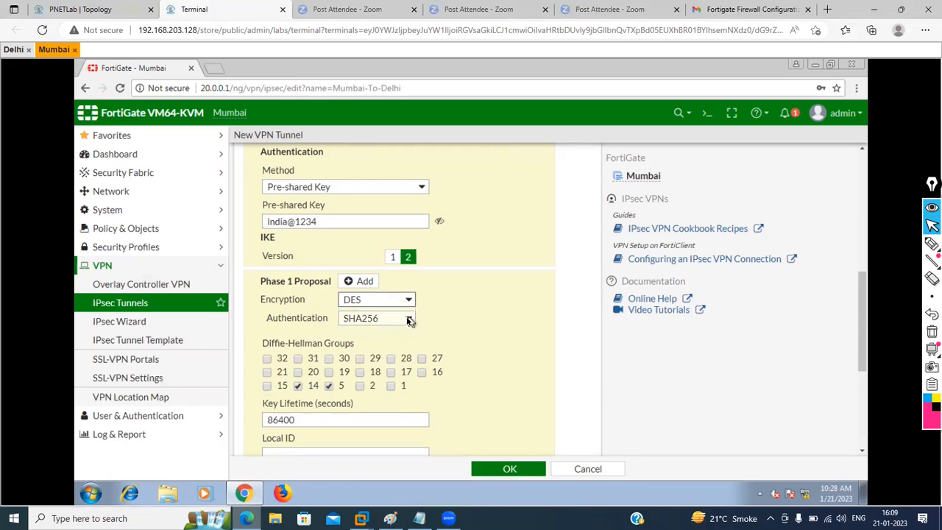
pyautogui.click(408, 318)
pyautogui.click(372, 367)
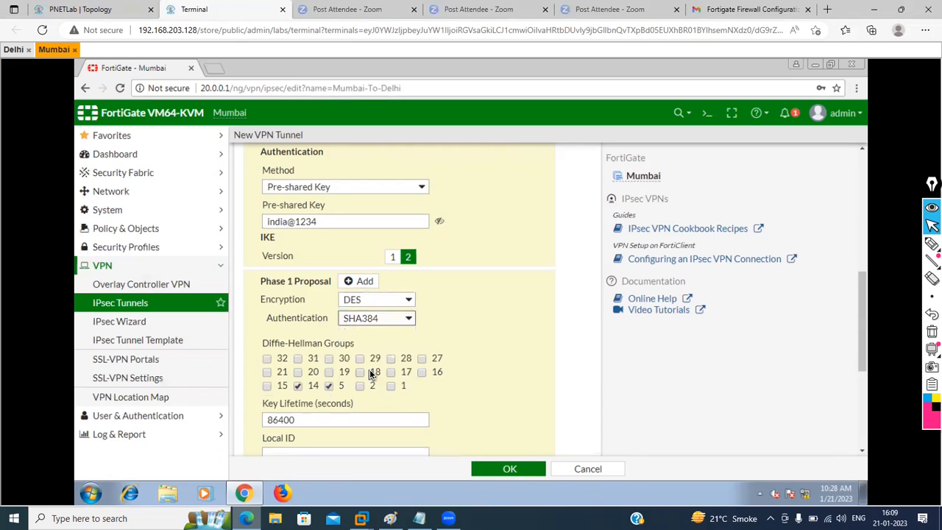
pyautogui.click(297, 386)
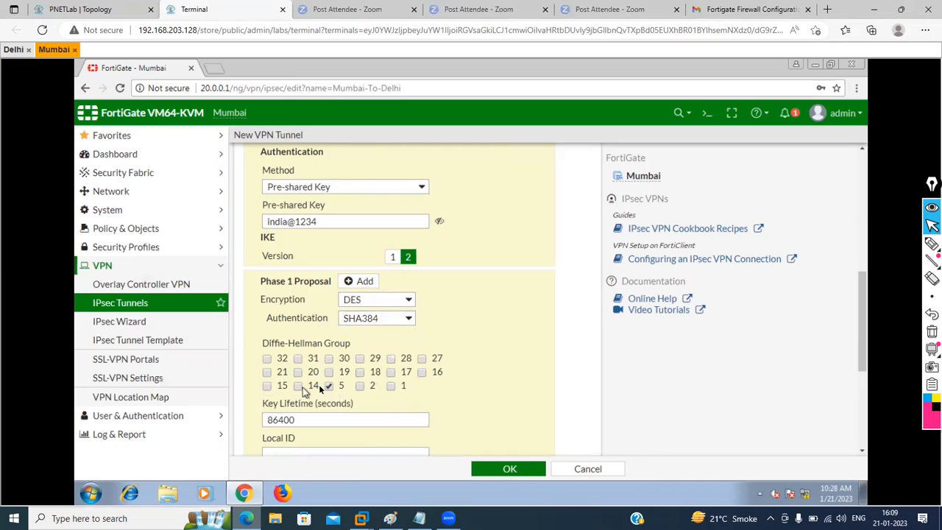
pyautogui.click(328, 385)
pyautogui.click(359, 387)
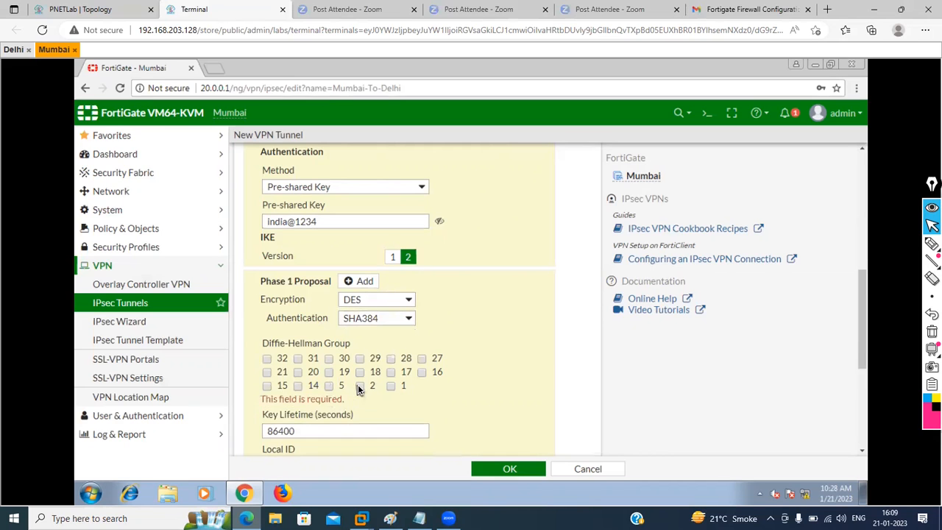
# Step: Paste the Phase 2 name into its comments and set the local address to 20.0.0.0/24
pyautogui.scroll(-4, 426, 391)
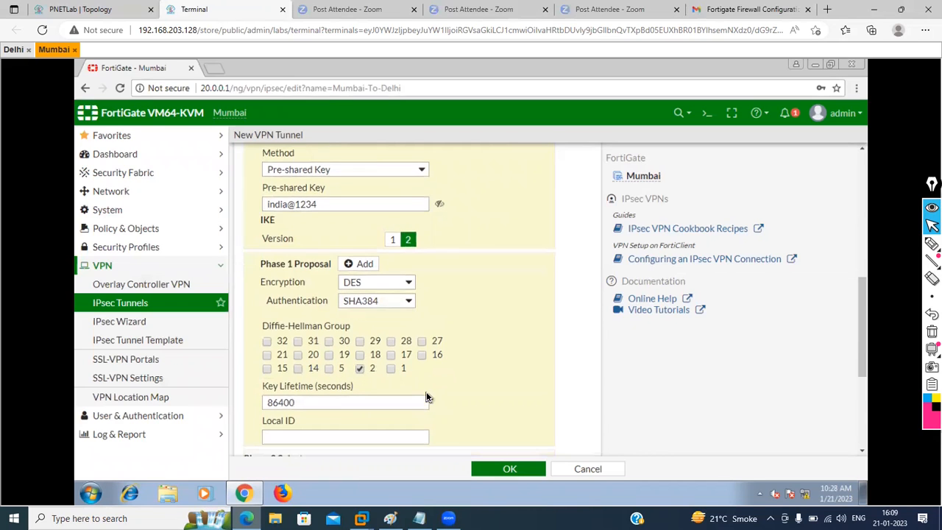
pyautogui.scroll(-2, 426, 397)
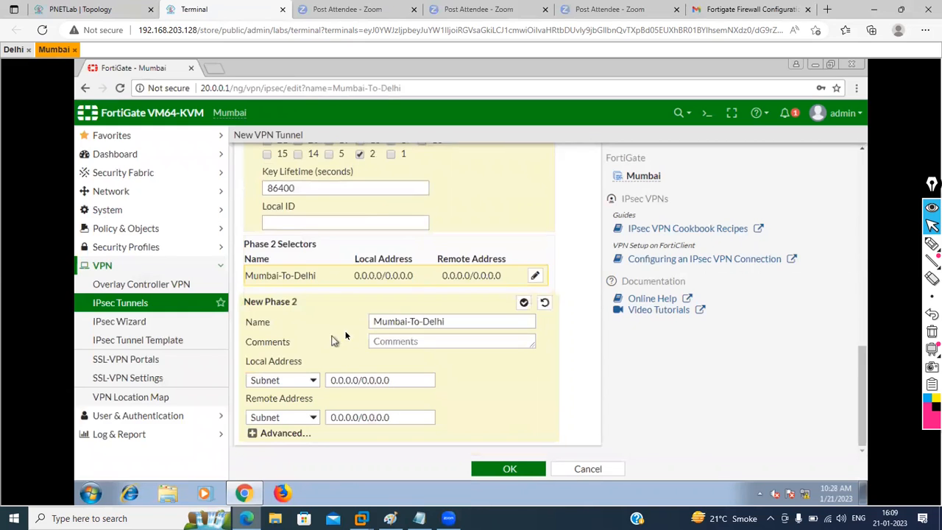
pyautogui.tripleClick(451, 316)
pyautogui.hotkey('ctrl', 'c')
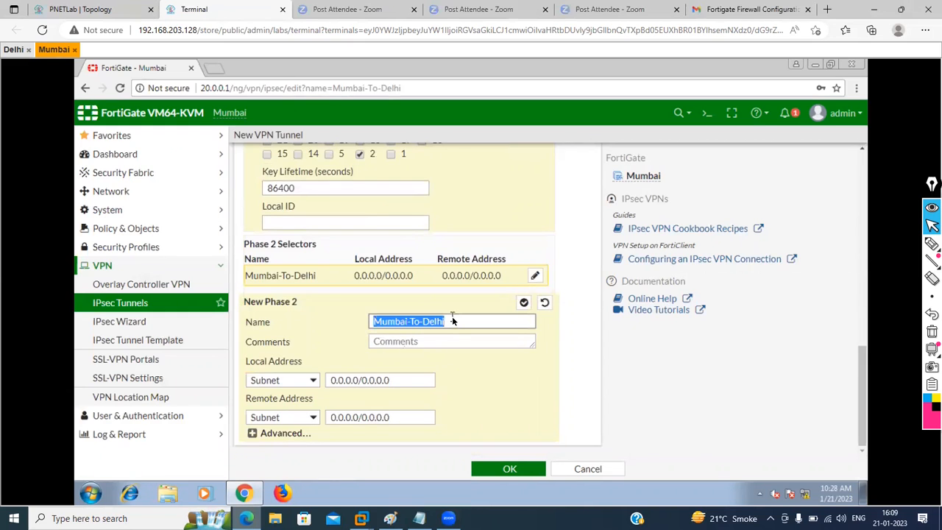
pyautogui.click(420, 341)
pyautogui.hotkey('ctrl', 'v')
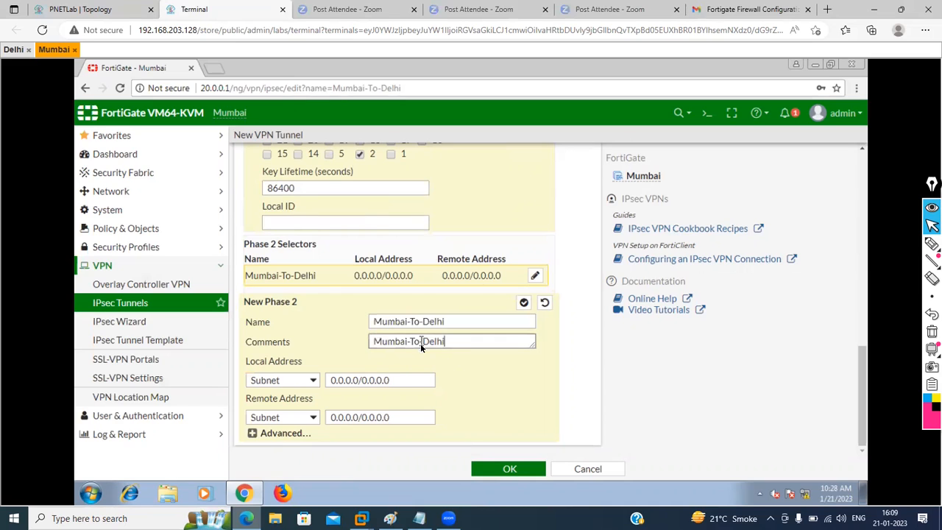
pyautogui.tripleClick(397, 378)
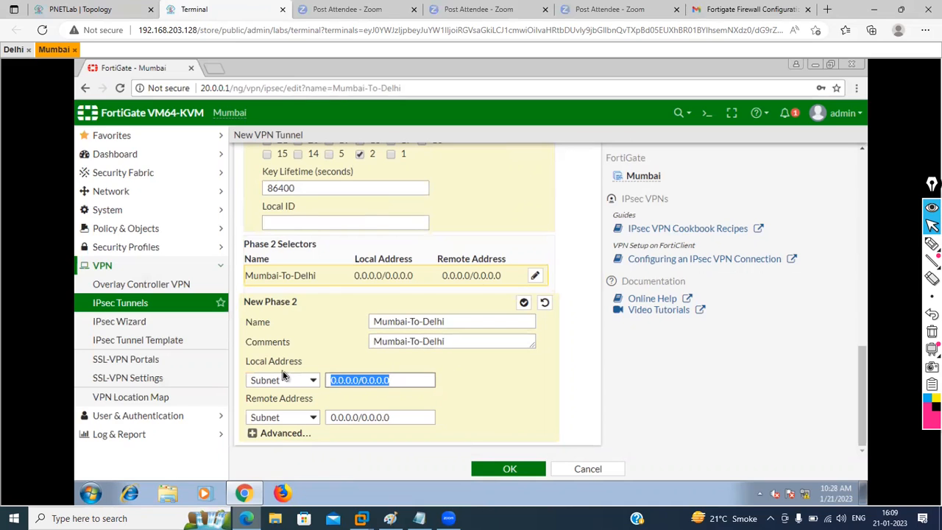
pyautogui.write('2')
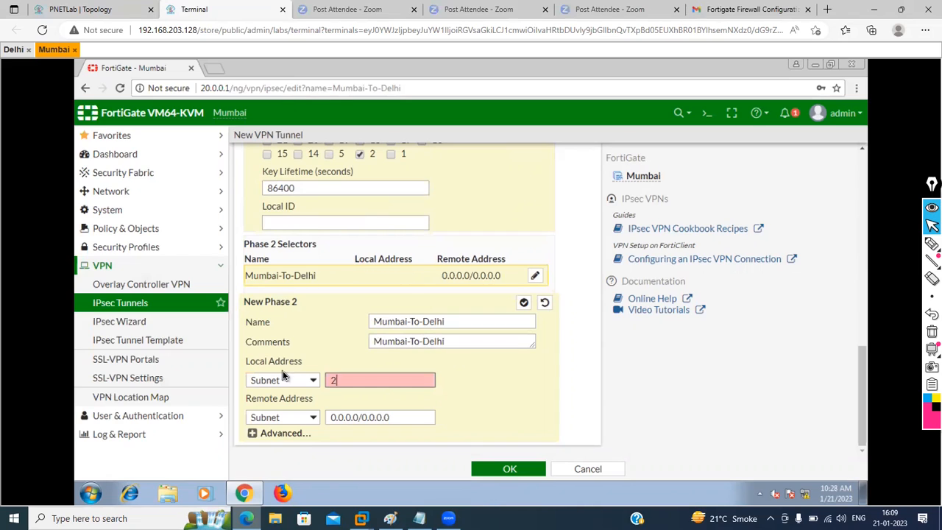
pyautogui.write('0.0.0.0/24')
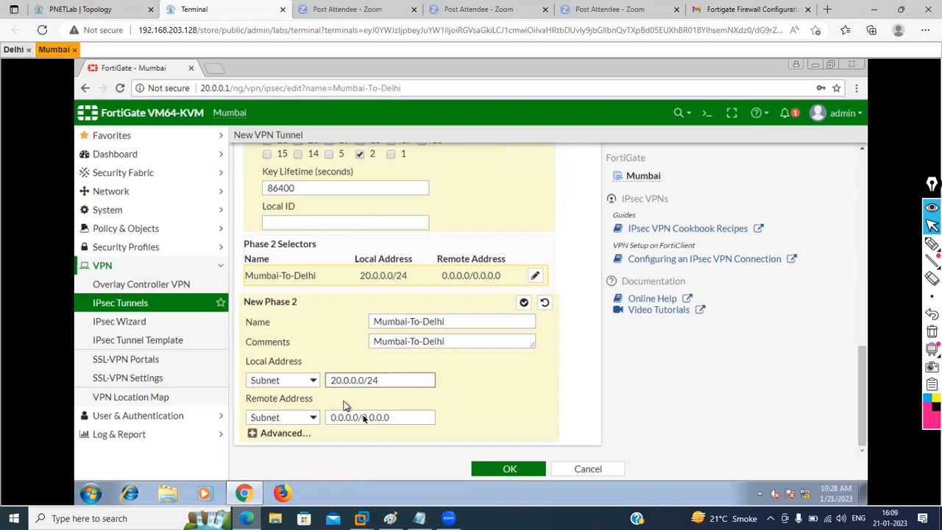
# Step: Replace the Phase 2 remote address with the Delhi subnet 10.0.0.0/24
pyautogui.click(396, 417)
pyautogui.moveTo(396, 417); pyautogui.dragTo(285, 417)
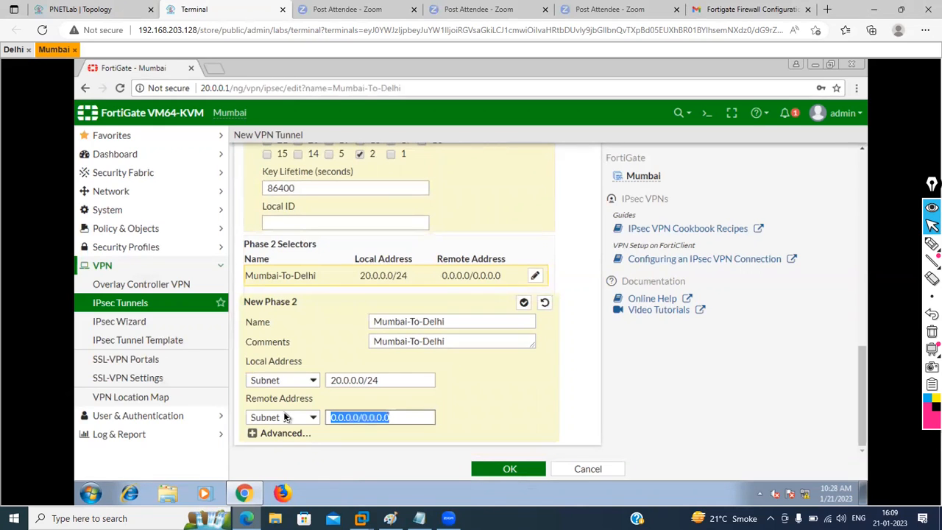
pyautogui.write('10.0.')
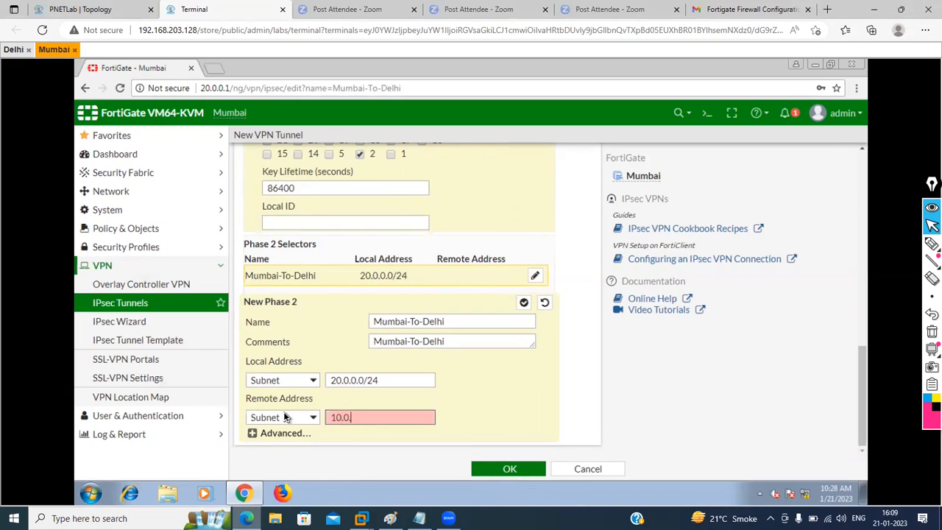
pyautogui.write('0.0/24')
# Step: In the advanced Phase 2 settings, delete the four extra encryption proposals
pyautogui.click(254, 432)
pyautogui.scroll(-4, 509, 358)
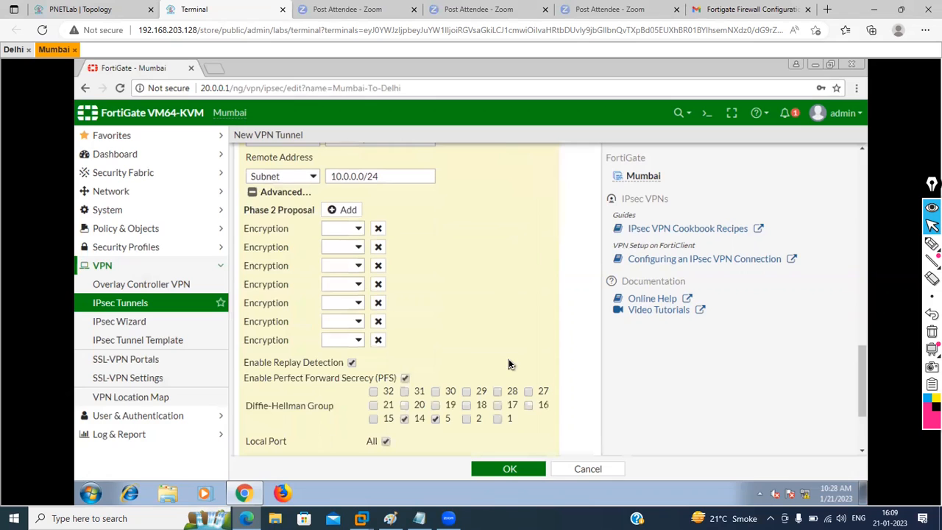
pyautogui.click(379, 241)
pyautogui.click(379, 241)
pyautogui.click(379, 240)
pyautogui.click(379, 241)
pyautogui.click(379, 241)
pyautogui.click(379, 241)
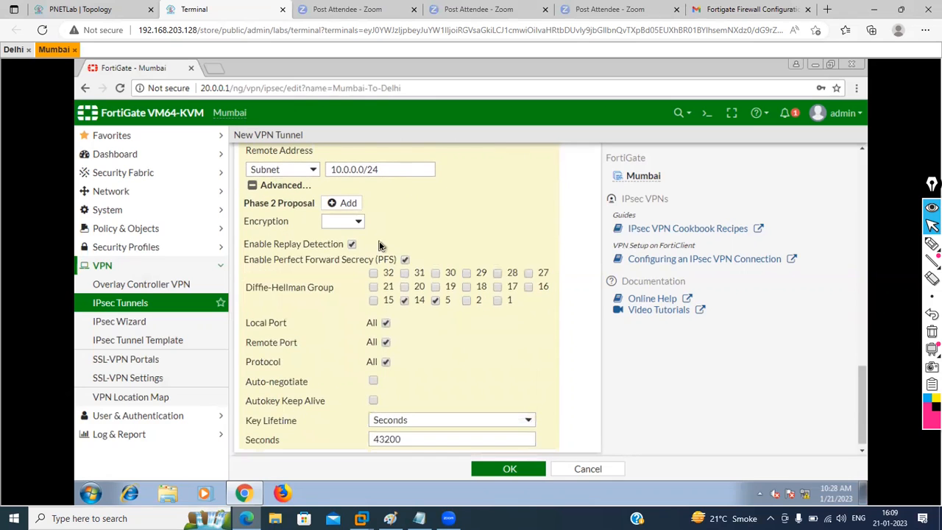
# Step: Set the remaining Phase 2 proposal to DES encryption with SHA384 authentication
pyautogui.click(356, 221)
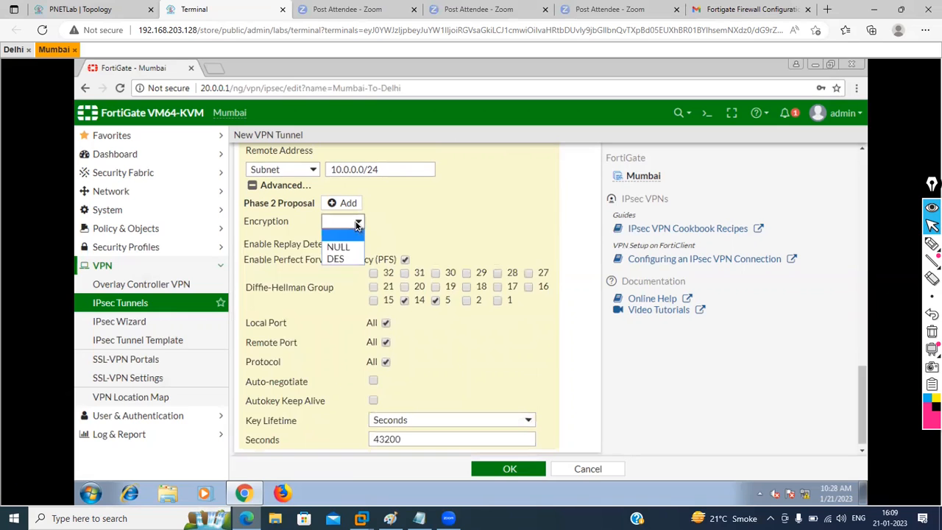
pyautogui.click(337, 260)
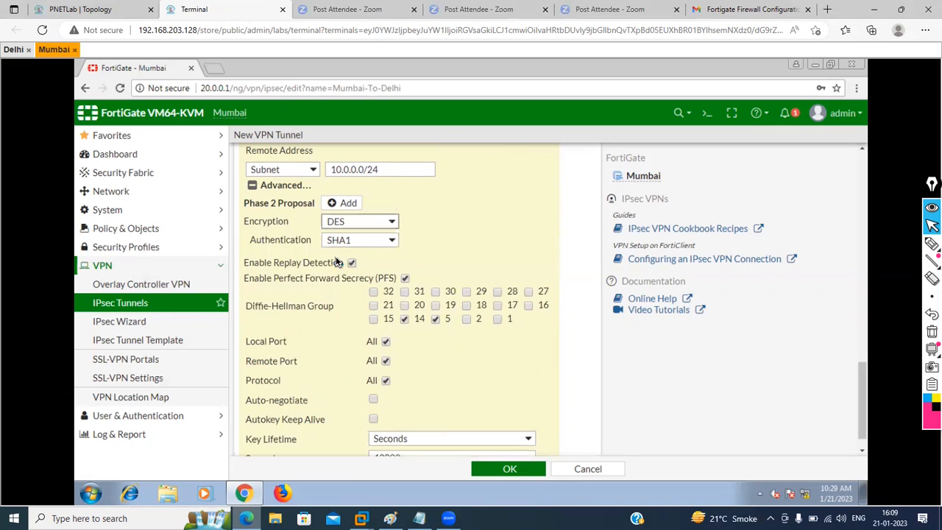
pyautogui.click(375, 238)
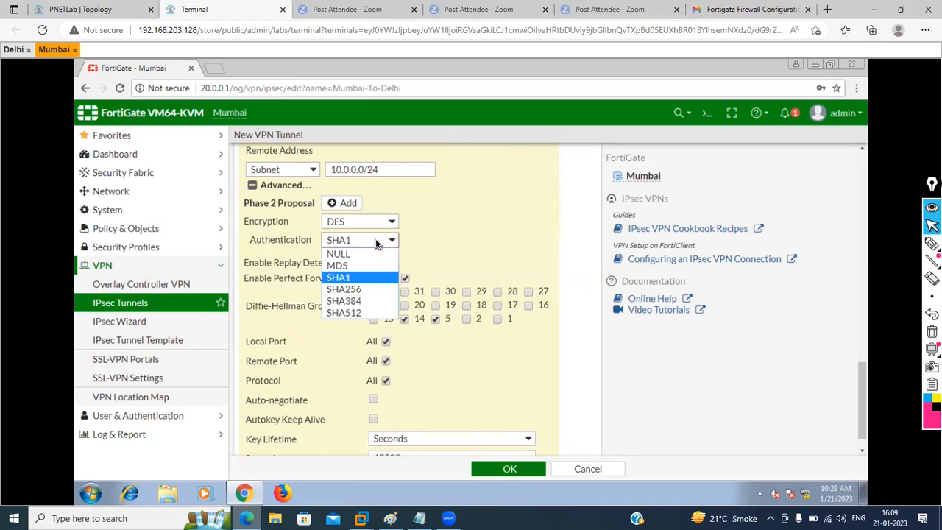
pyautogui.click(348, 301)
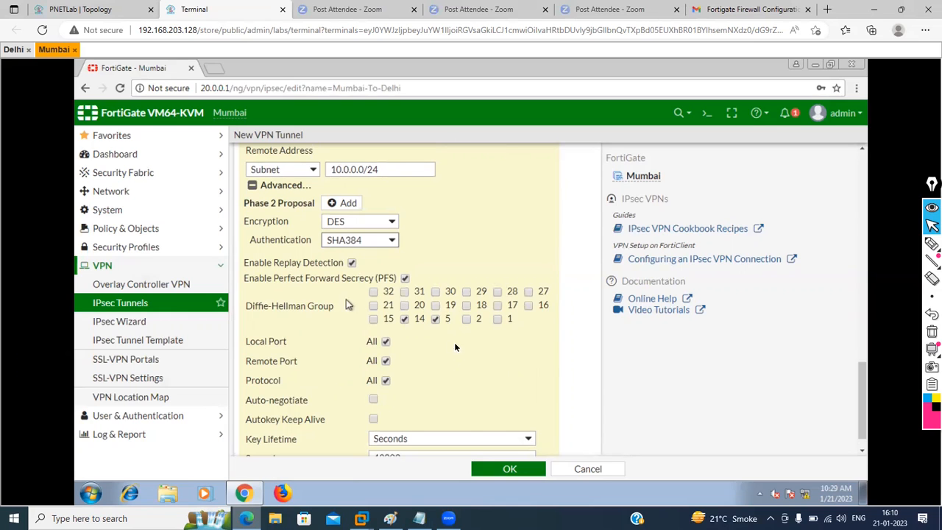
# Step: Disable Perfect Forward Secrecy for the Phase 2 selector
pyautogui.scroll(-1, 500, 377)
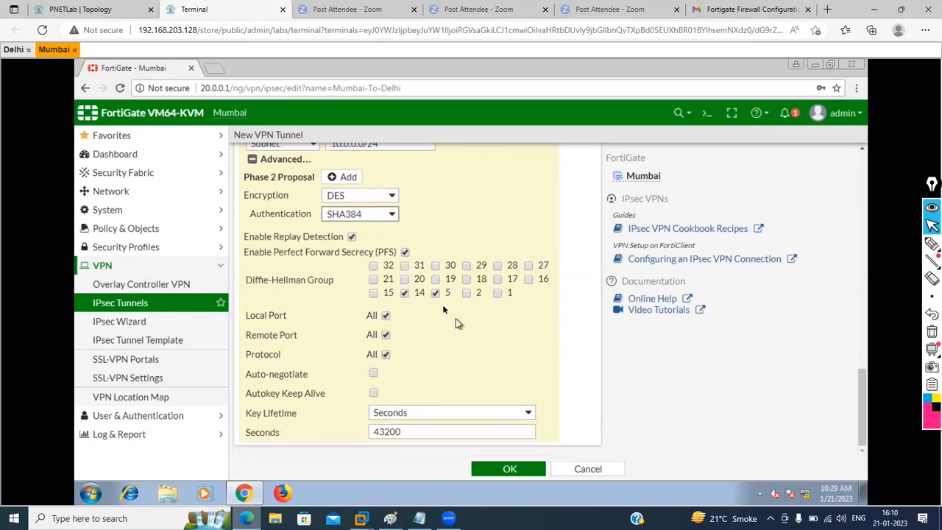
pyautogui.click(404, 252)
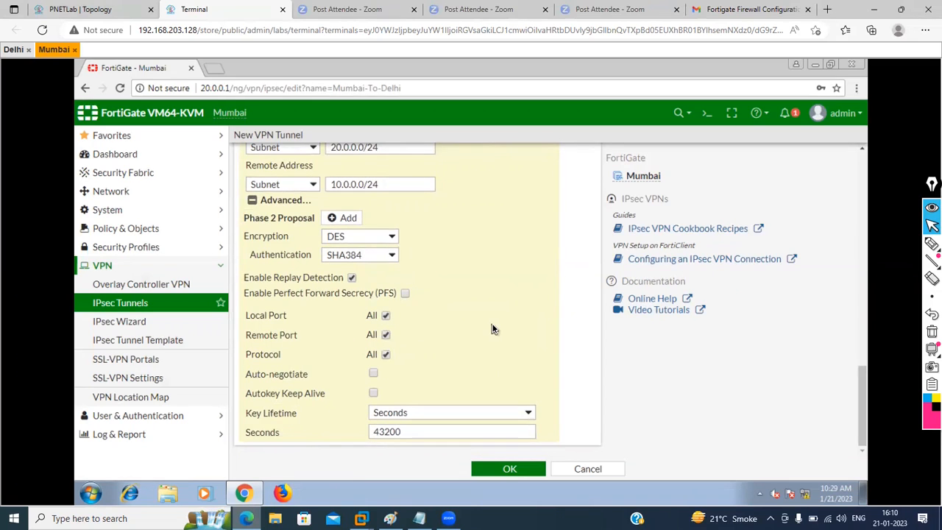
pyautogui.scroll(5, 491, 329)
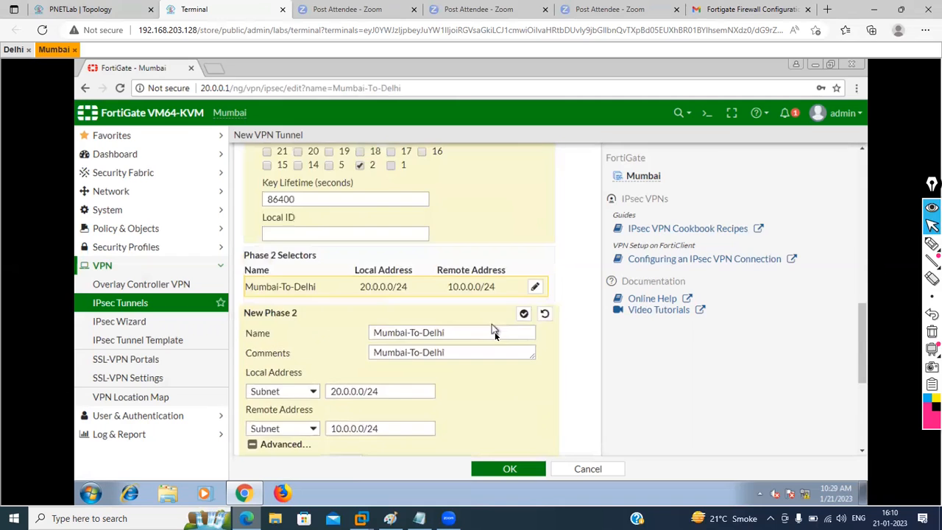
pyautogui.scroll(-4, 495, 332)
pyautogui.scroll(-1, 498, 460)
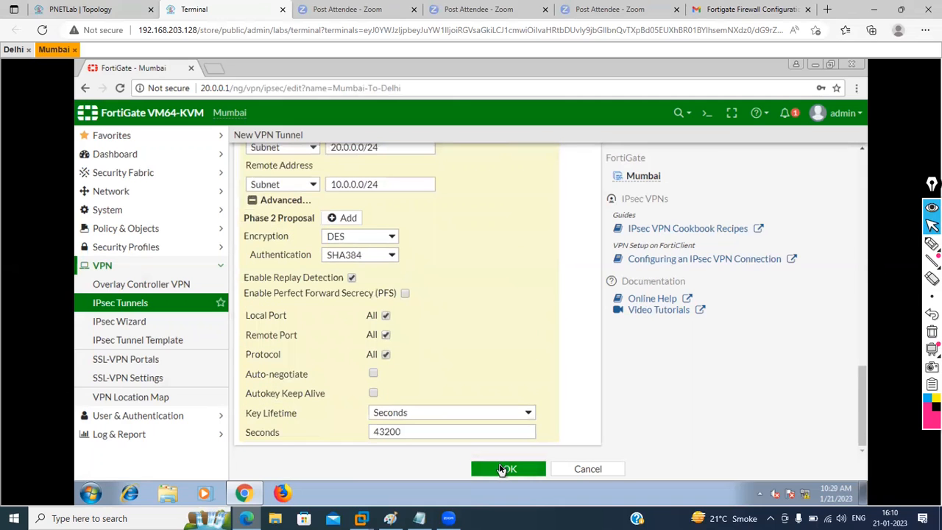
# Step: Confirm Phase 2, save the Mumbai-To-Delhi tunnel, and go to Network > Static Routes
pyautogui.click(500, 469)
pyautogui.click(505, 466)
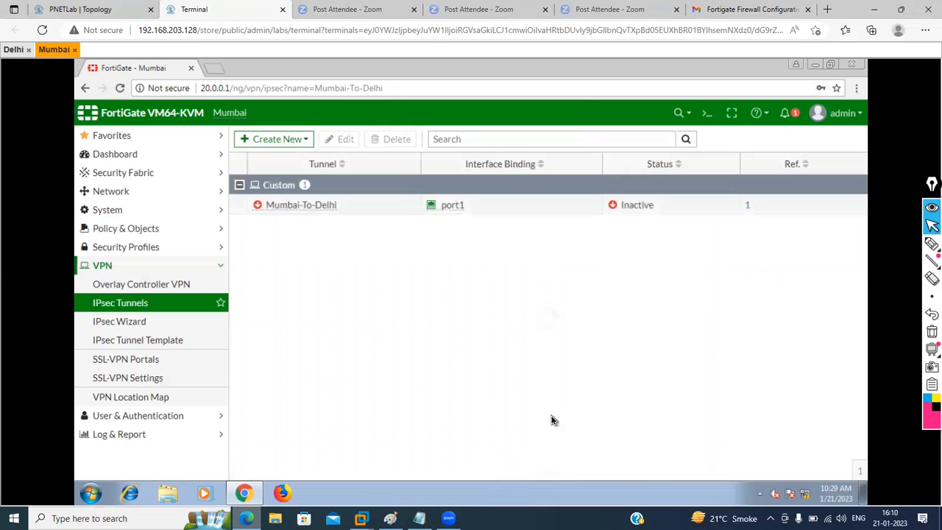
pyautogui.click(198, 194)
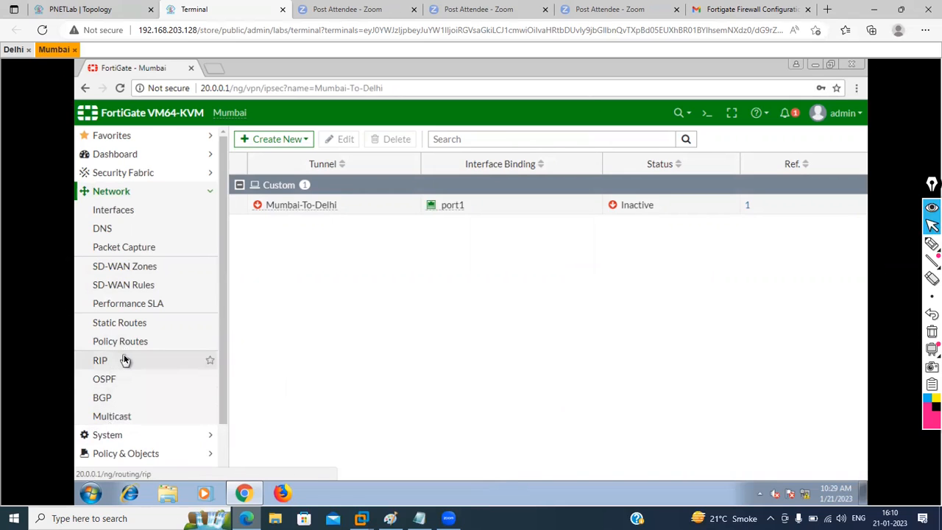
pyautogui.click(118, 324)
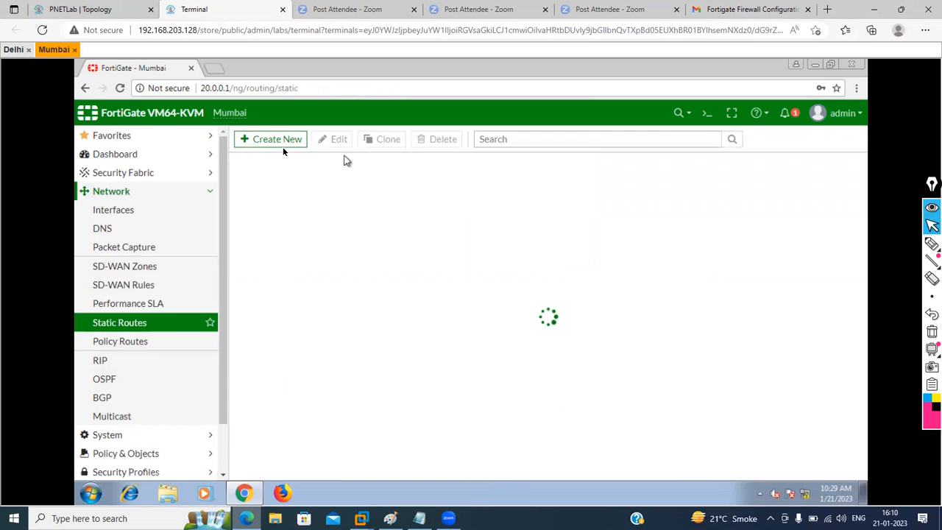
# Step: Create a static route to 10.0.0.0/24 on interface Mumbai-To-Delhi, commented 'Mumbai-to-delhi'
pyautogui.click(280, 143)
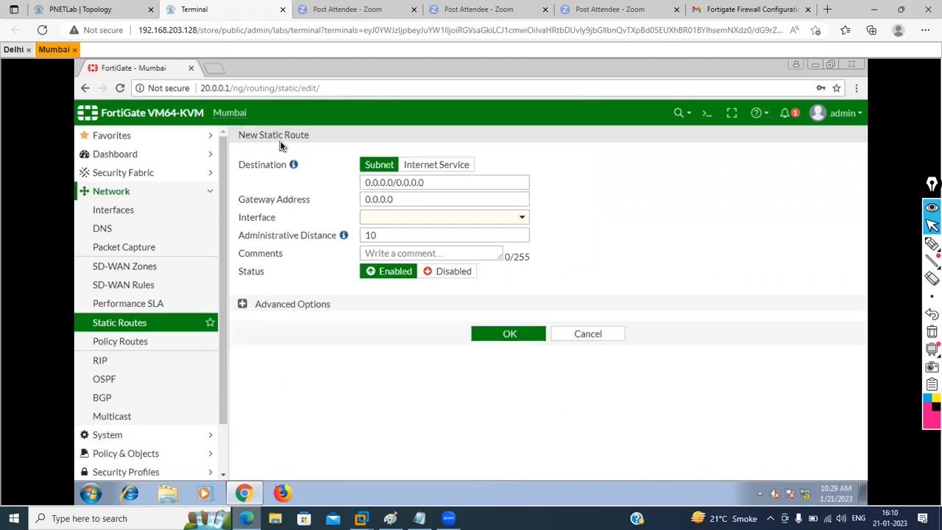
pyautogui.click(520, 219)
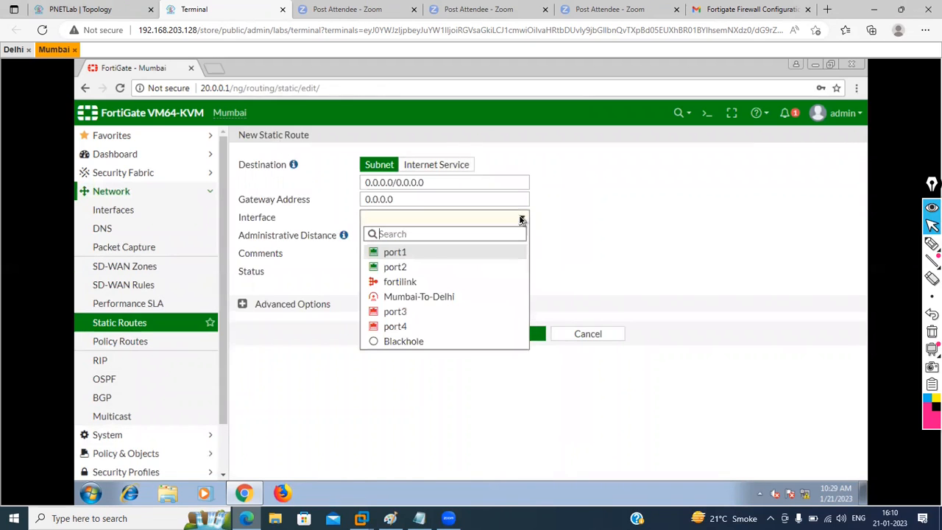
pyautogui.click(429, 298)
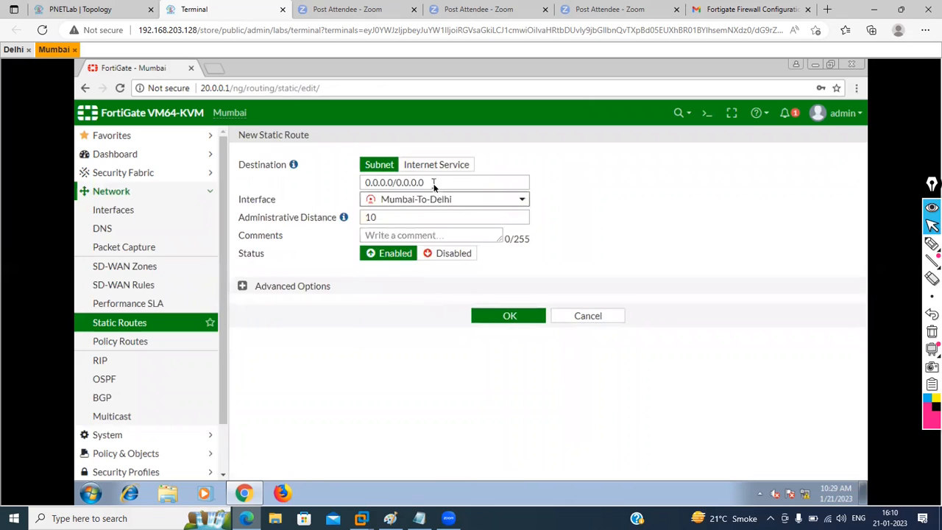
pyautogui.moveTo(434, 184); pyautogui.dragTo(362, 182)
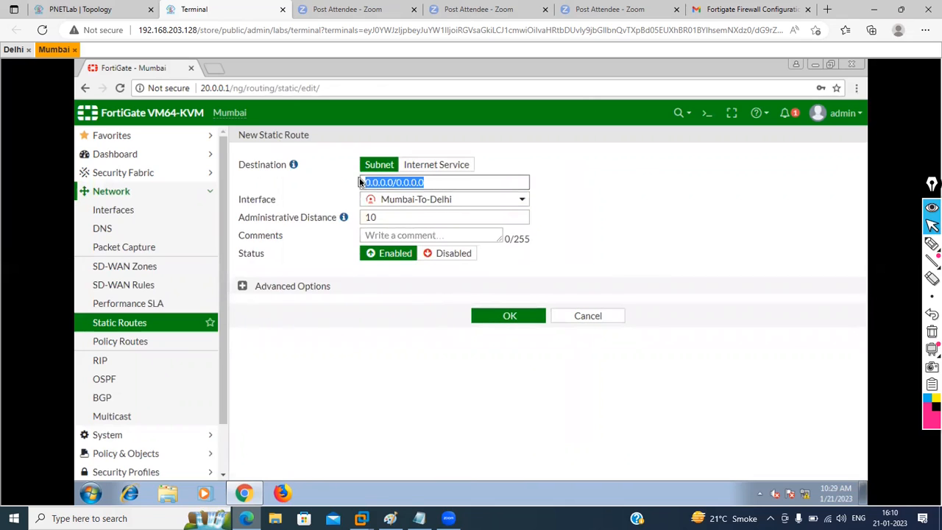
pyautogui.write('10.0.0.')
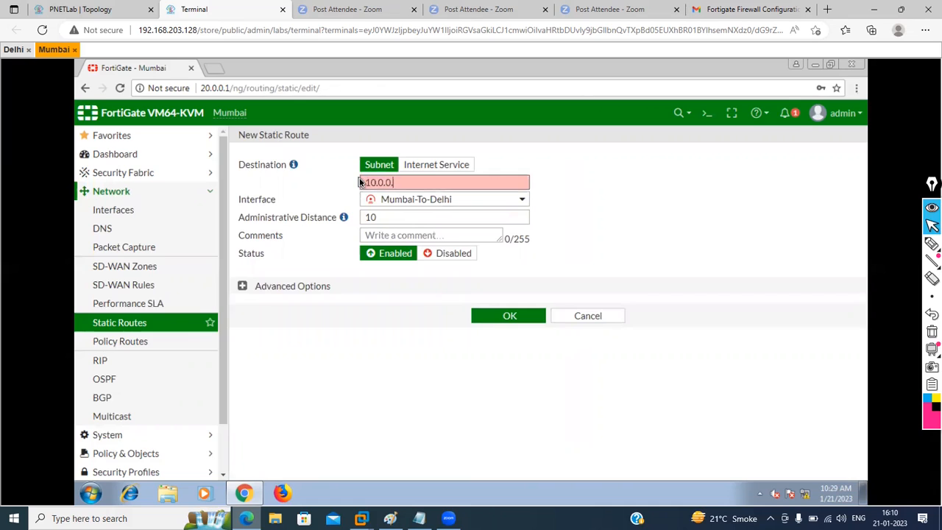
pyautogui.write('0/24')
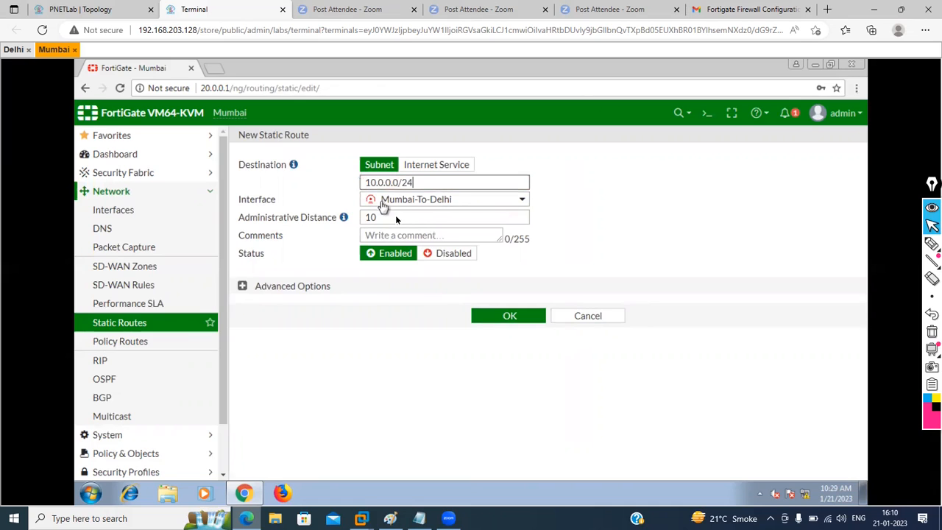
pyautogui.click(442, 233)
pyautogui.write('Mu')
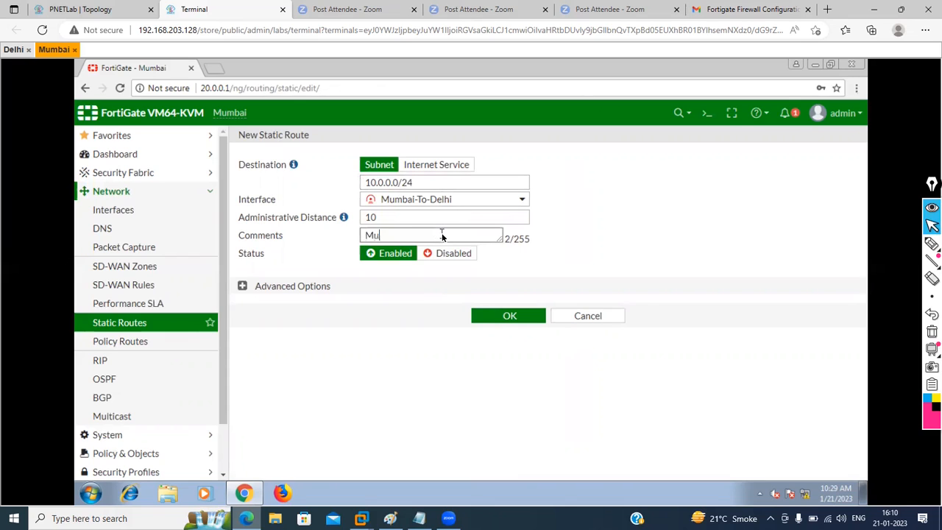
pyautogui.write('mbai-to-delhi')
pyautogui.click(510, 321)
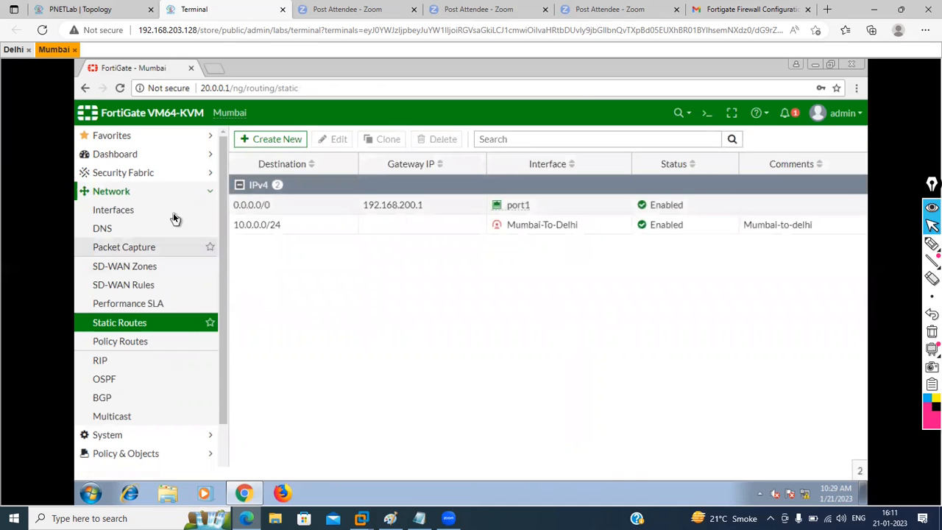
# Step: Begin a new firewall policy from Policy & Objects > Firewall Policy
pyautogui.click(197, 454)
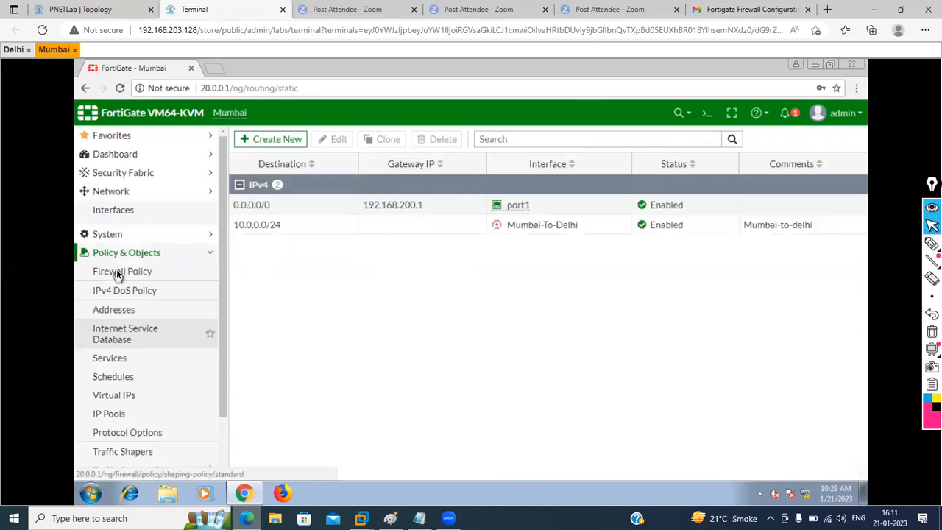
pyautogui.click(118, 249)
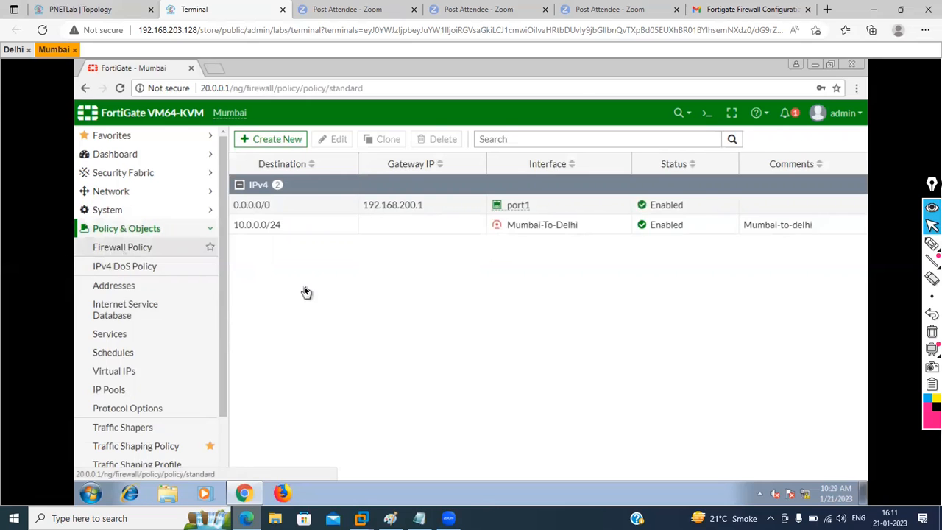
pyautogui.click(273, 139)
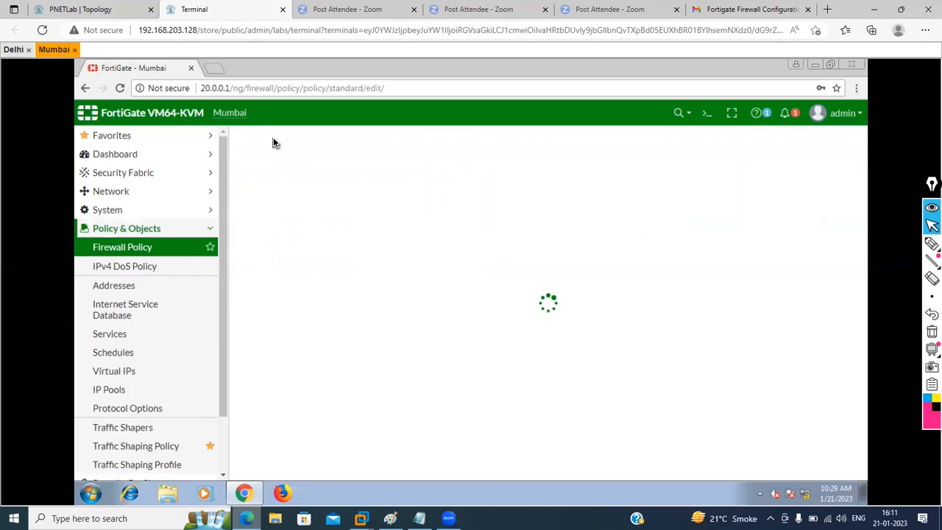
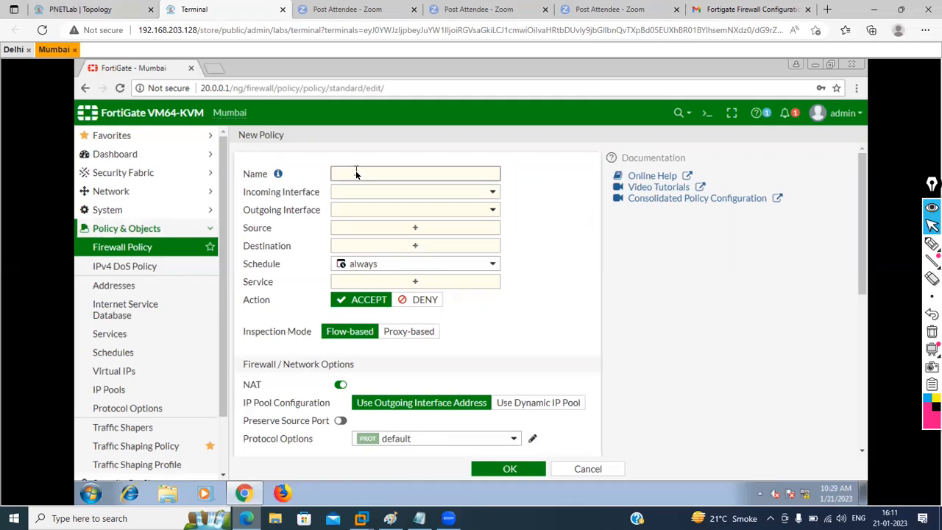
# Step: Name the policy Mumbai-To-Delhi, with incoming interface port2 and outgoing Mumbai-To-Delhi tunnel
pyautogui.press('BackSpace')
pyautogui.press('BackSpace')
pyautogui.write('Mumbai-To-Delhi')
pyautogui.click(412, 194)
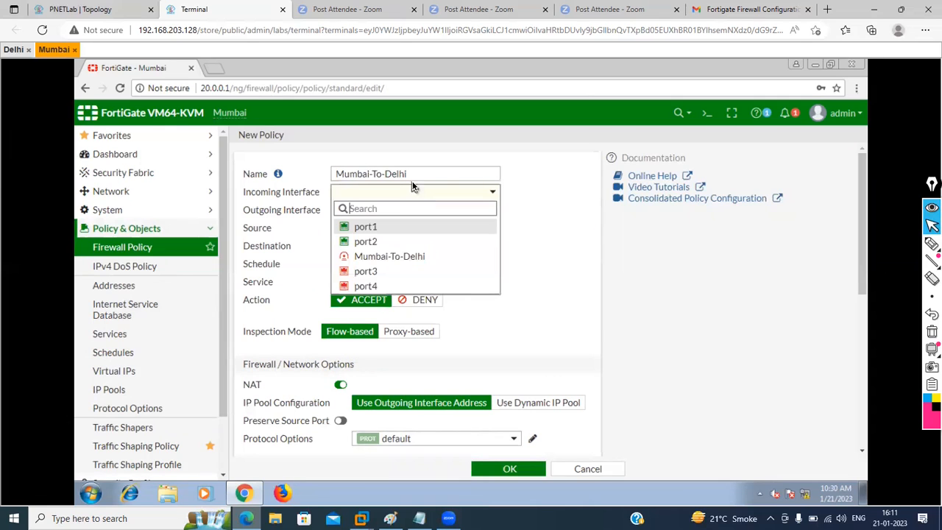
pyautogui.click(412, 177)
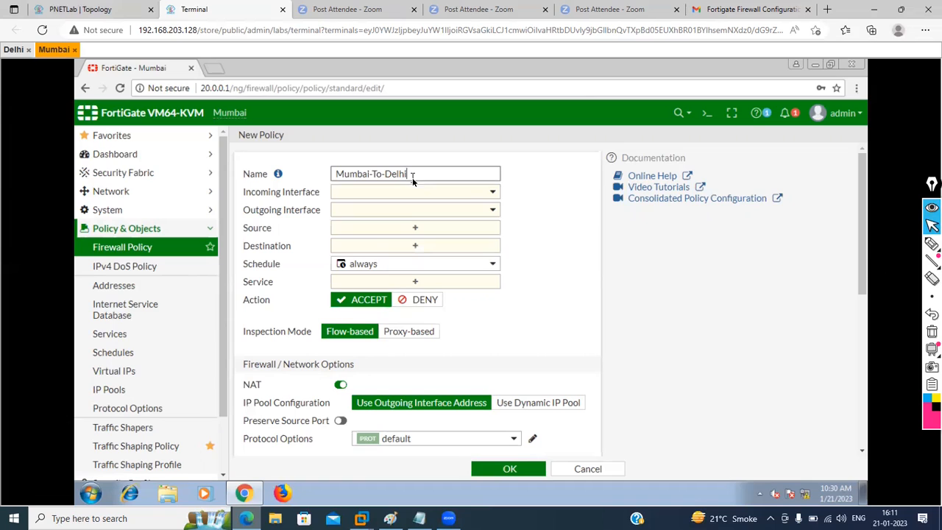
pyautogui.click(409, 192)
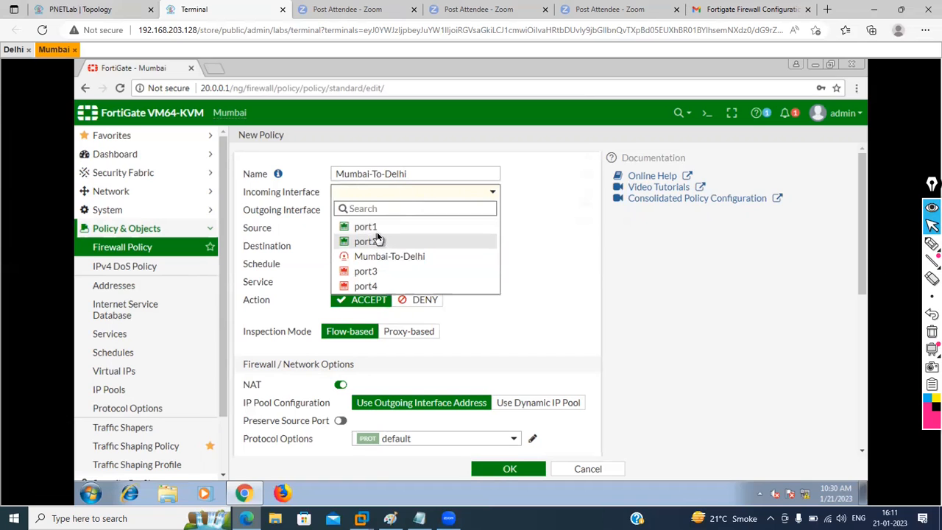
pyautogui.moveTo(377, 234)
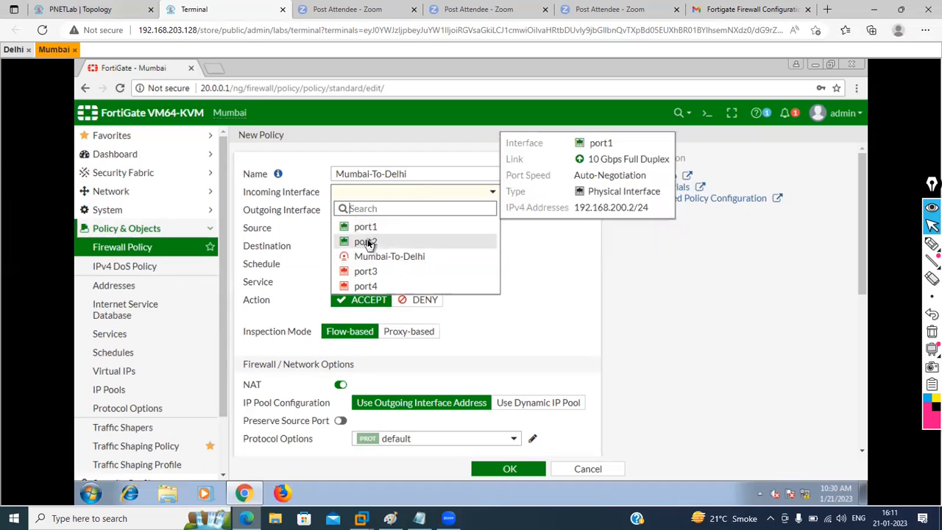
pyautogui.click(369, 241)
pyautogui.click(380, 211)
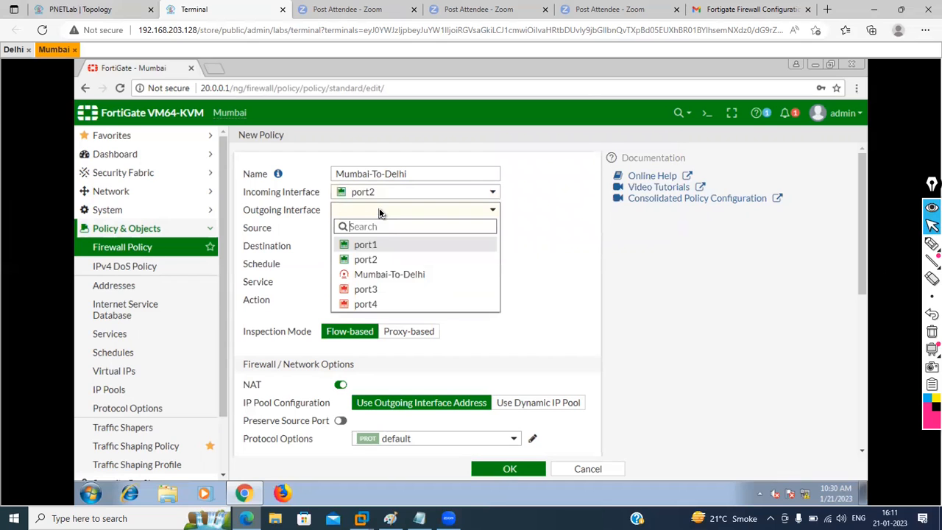
pyautogui.click(376, 275)
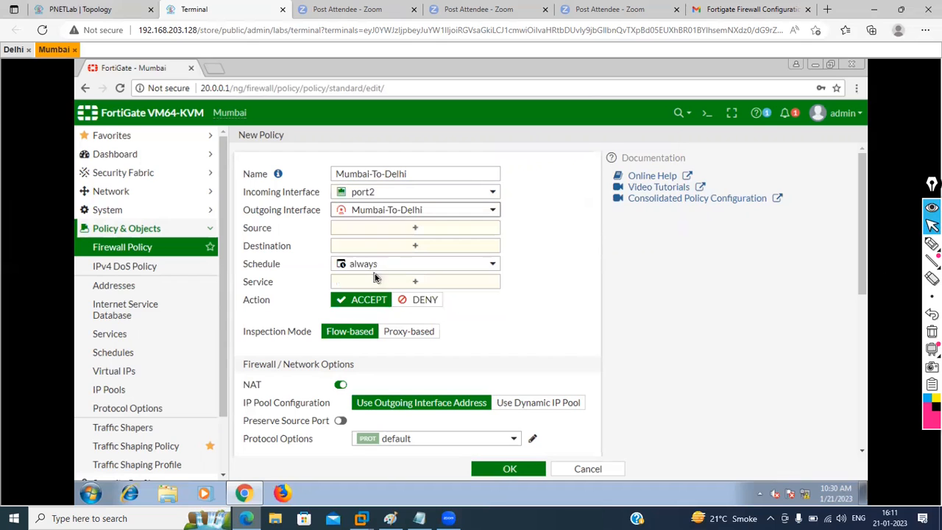
# Step: Set the policy source to 'all' and begin creating a new destination object
pyautogui.click(404, 228)
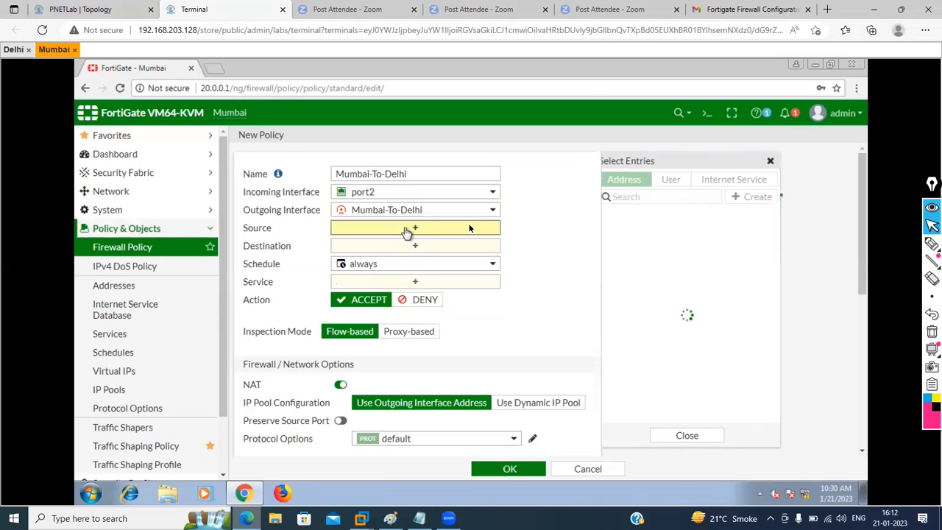
pyautogui.click(626, 232)
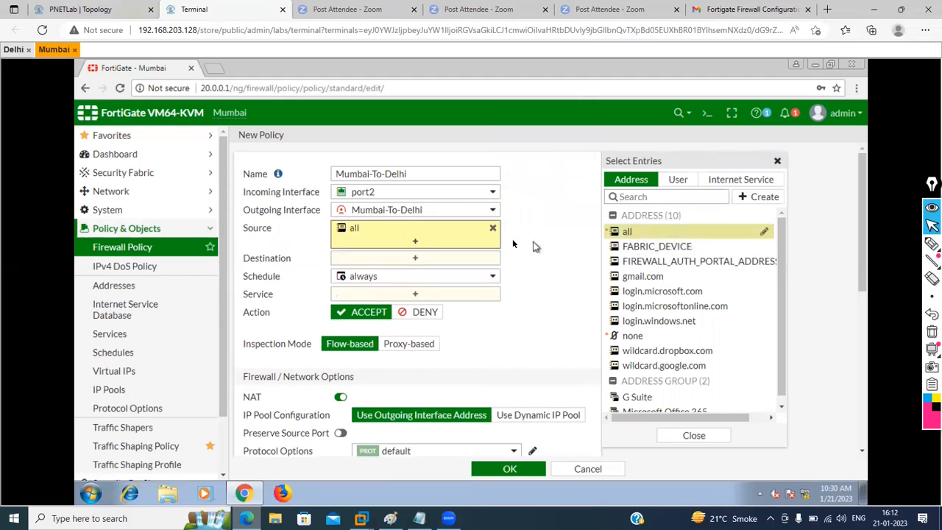
pyautogui.click(454, 257)
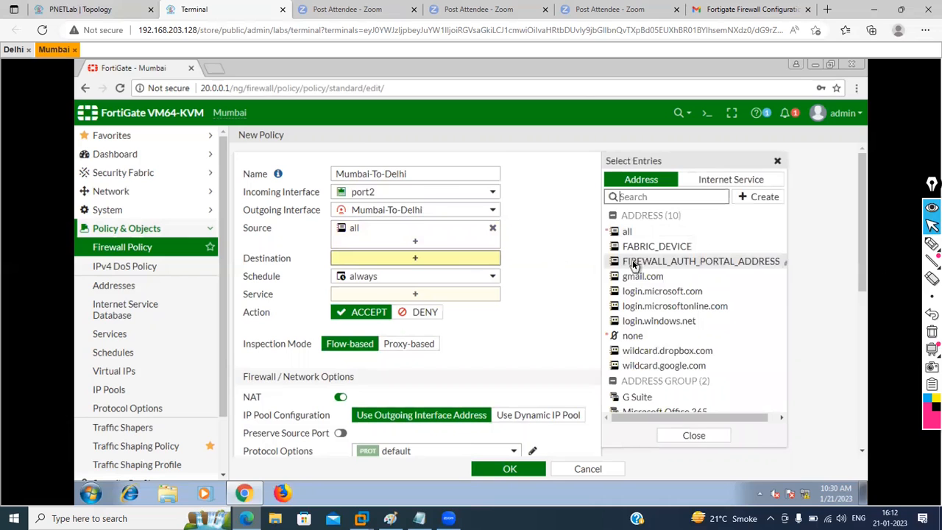
pyautogui.click(762, 195)
# Step: Create an address object named Delhi with subnet 10.0.0.0/24
pyautogui.click(634, 234)
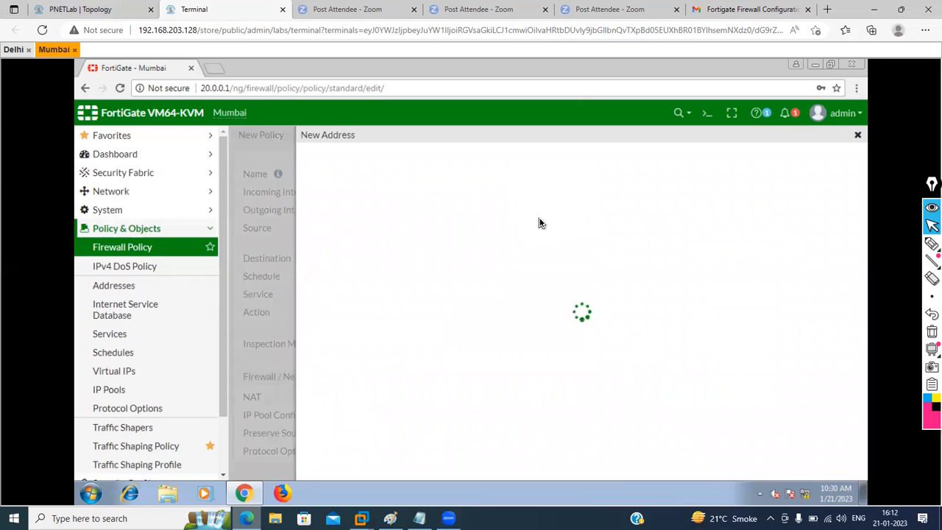
pyautogui.click(463, 164)
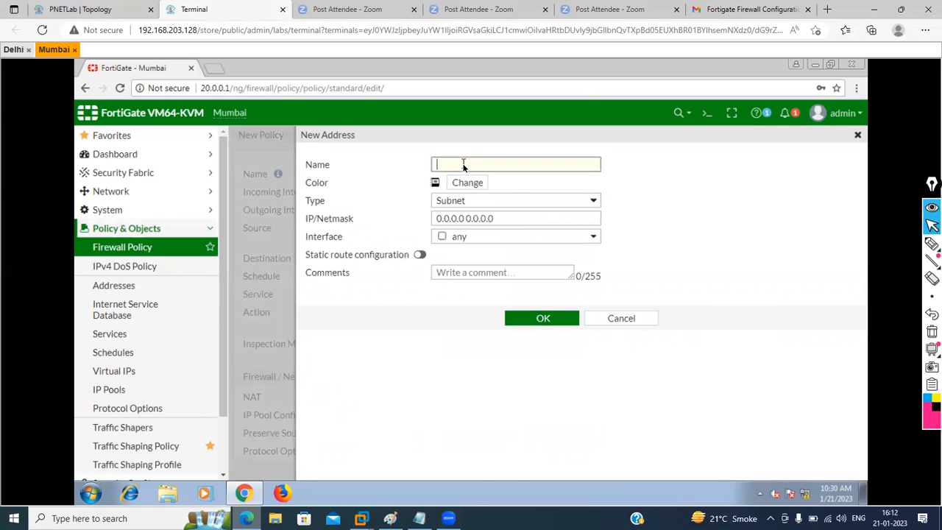
pyautogui.write('Delhi')
pyautogui.moveTo(501, 215); pyautogui.dragTo(392, 213)
pyautogui.write('10.0')
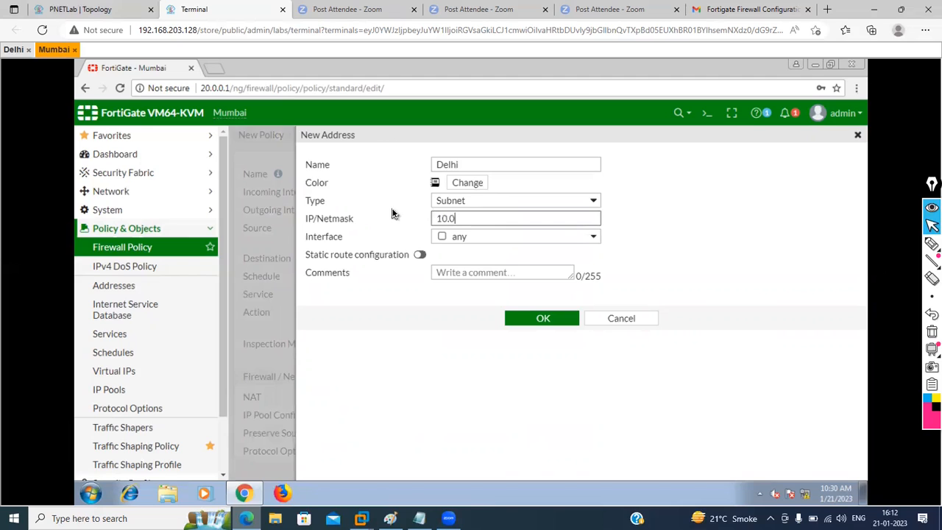
pyautogui.write('.0.0/24')
pyautogui.click(534, 324)
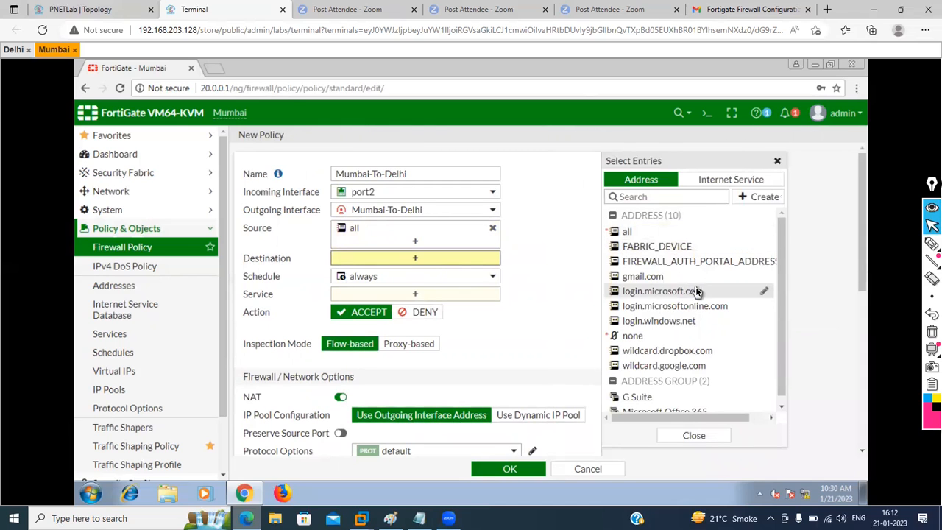
# Step: Set the policy destination to Delhi and the service to ALL
pyautogui.scroll(-2, 697, 292)
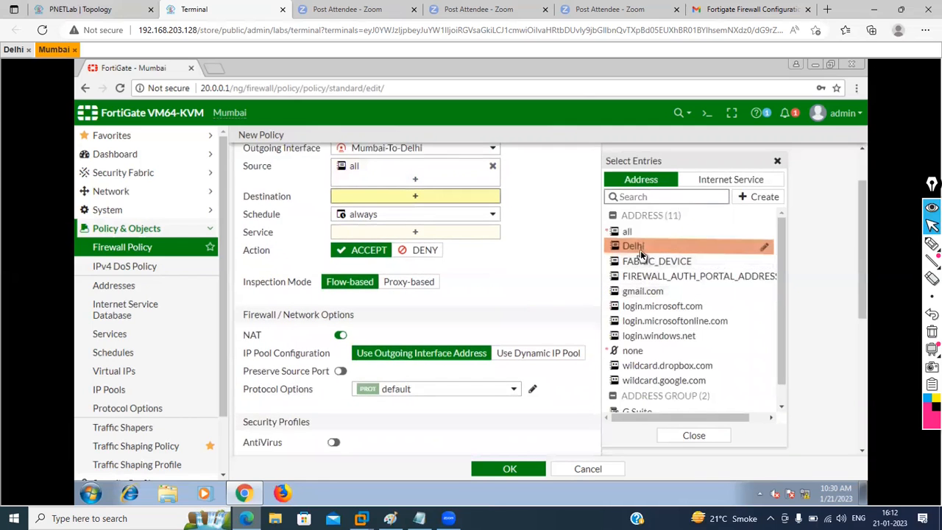
pyautogui.click(640, 249)
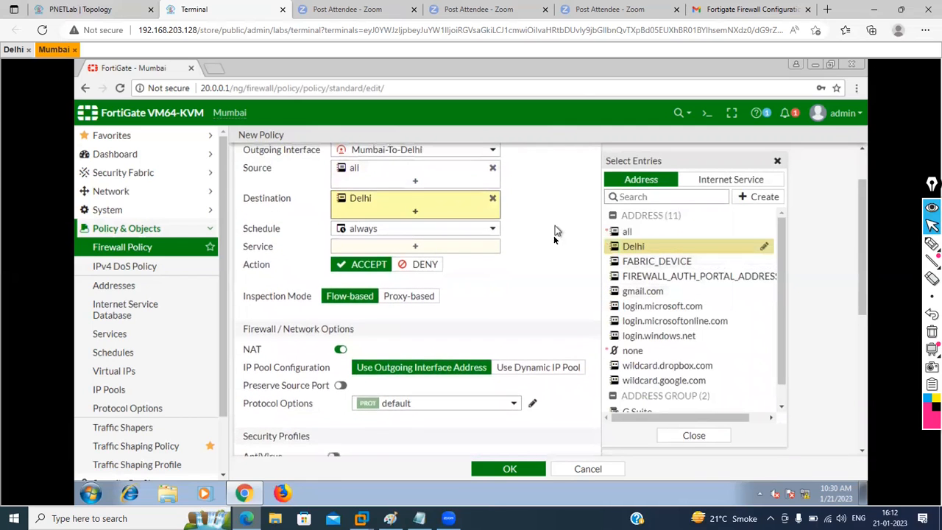
pyautogui.scroll(2, 482, 280)
pyautogui.click(421, 303)
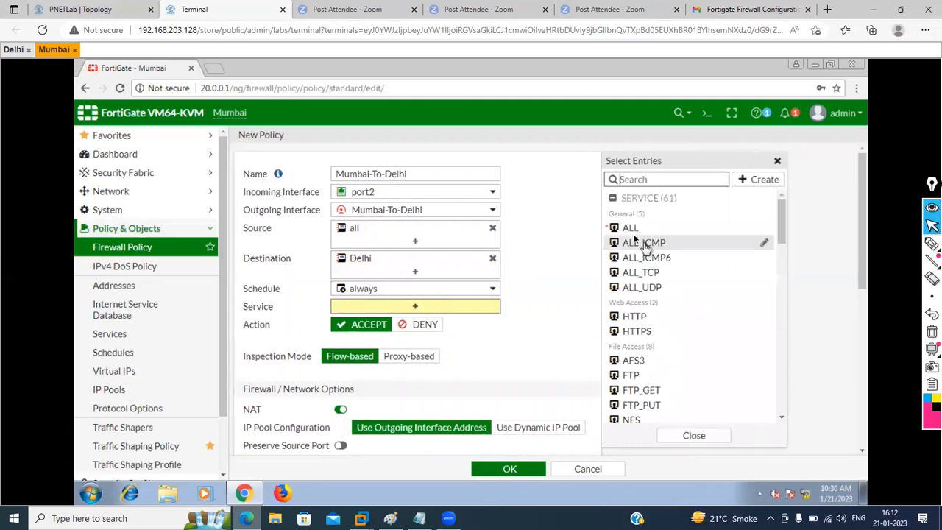
pyautogui.click(629, 229)
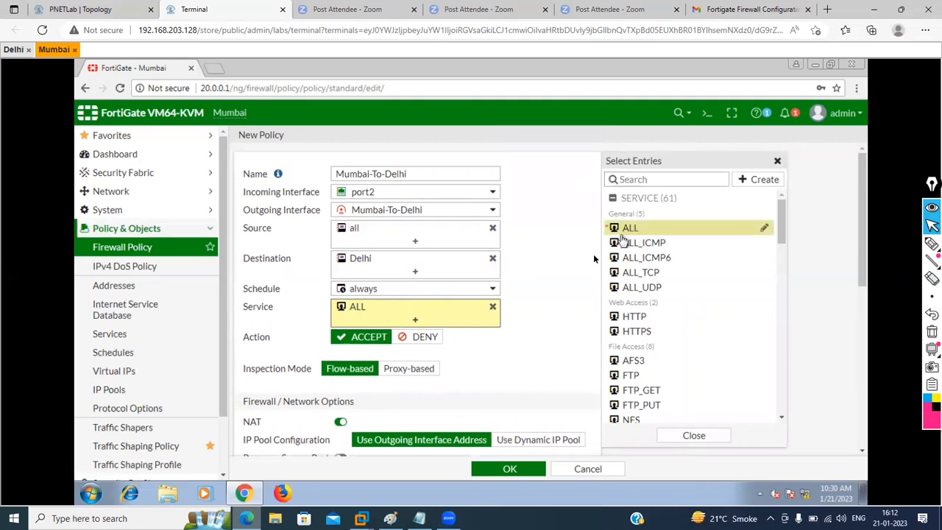
pyautogui.click(556, 298)
# Step: Disable NAT, log all sessions, and save the Mumbai-To-Delhi policy
pyautogui.scroll(-3, 554, 295)
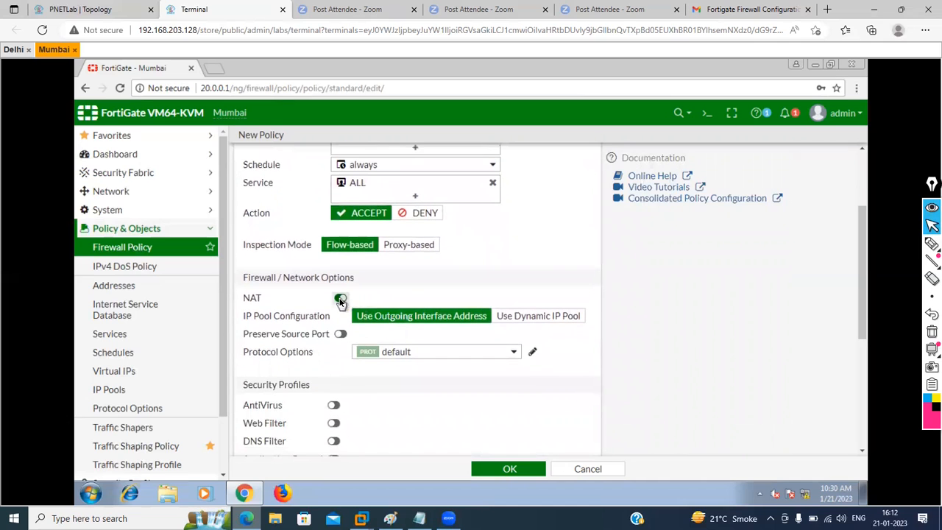
pyautogui.click(340, 300)
pyautogui.scroll(-5, 505, 382)
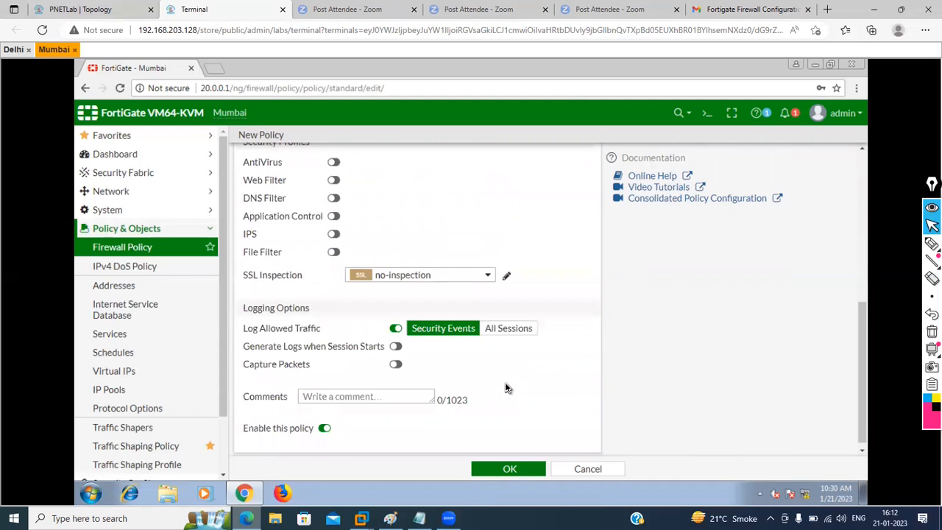
pyautogui.click(508, 321)
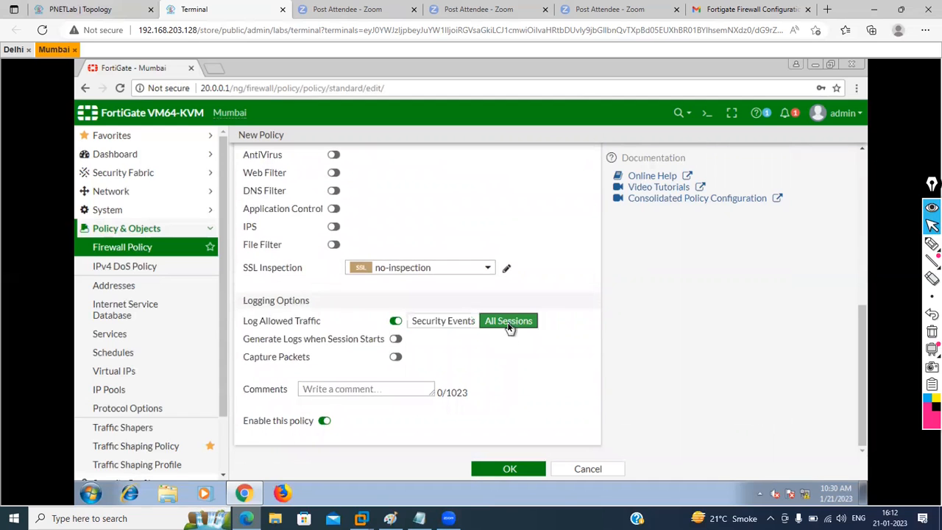
pyautogui.click(508, 469)
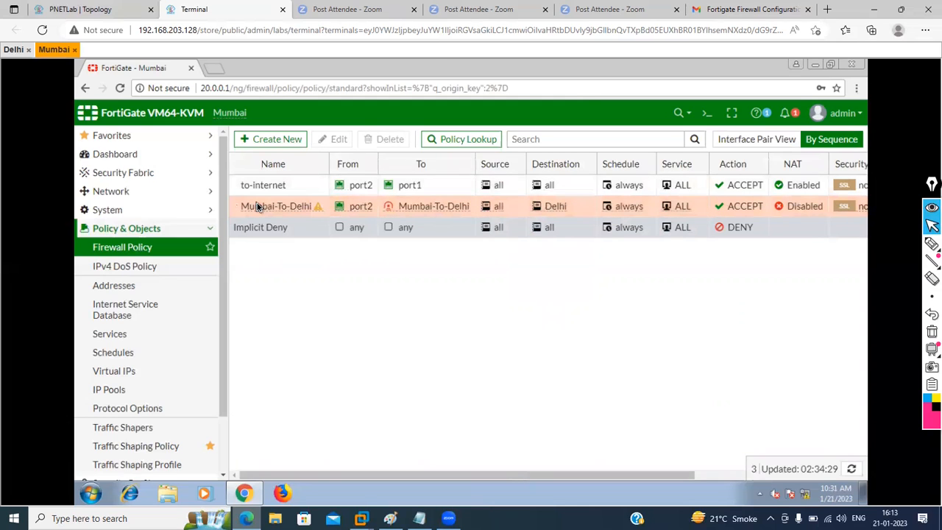
# Step: Create a reversed copy of the Mumbai-To-Delhi policy and open it for editing
pyautogui.rightClick(257, 207)
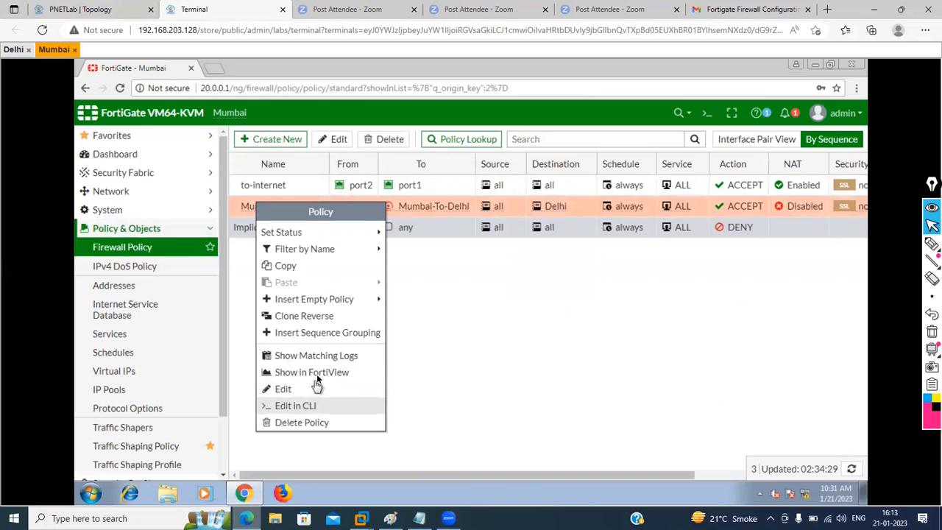
pyautogui.click(297, 316)
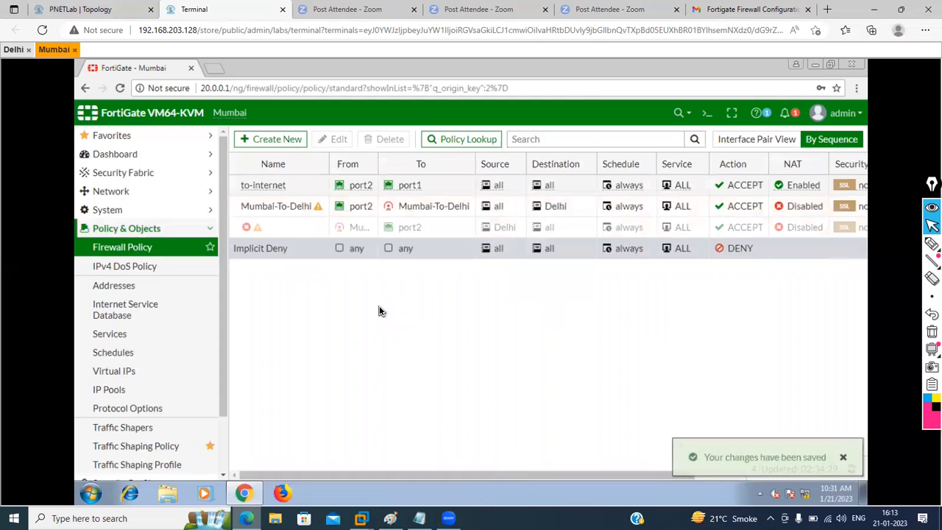
pyautogui.doubleClick(279, 229)
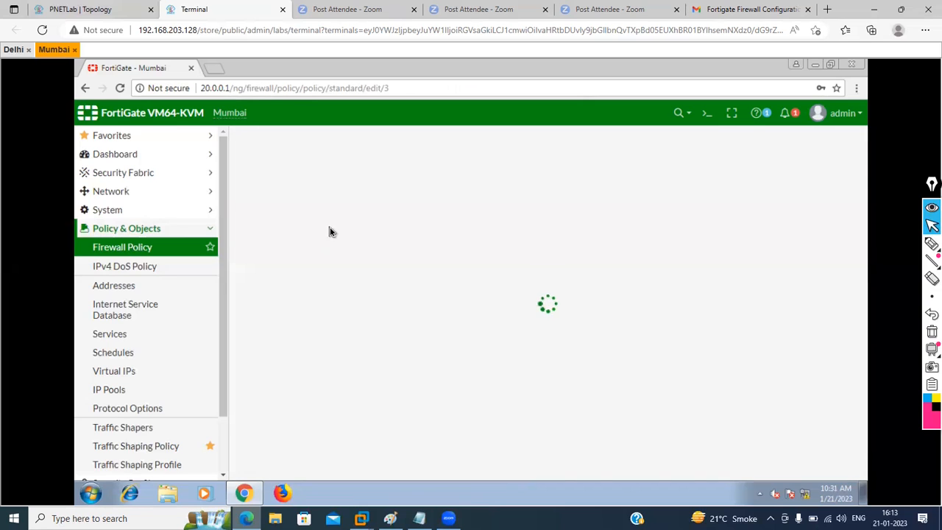
# Step: Start a ping to 10.0.0.1 from a Windows command prompt, then minimize it
pyautogui.click(93, 493)
pyautogui.write('cmd')
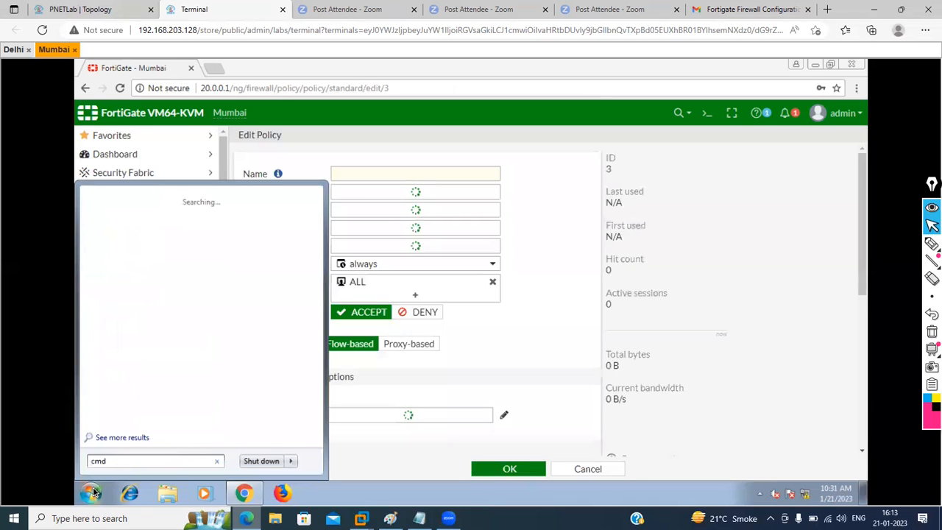
pyautogui.click(93, 493)
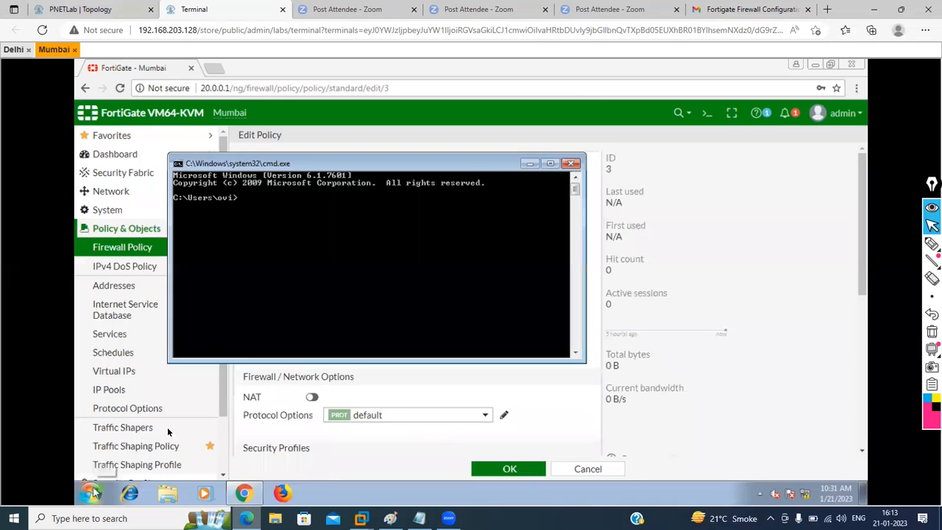
pyautogui.write('ping')
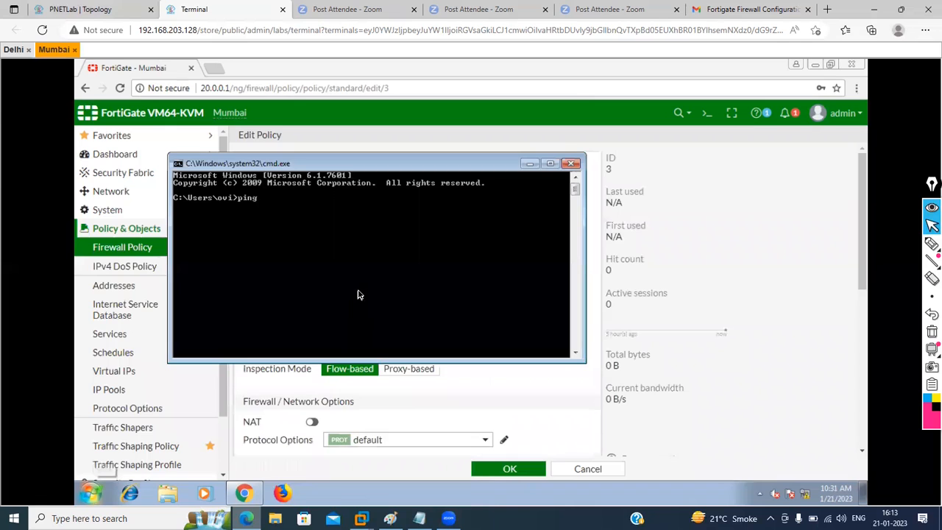
pyautogui.write(' 10.0.')
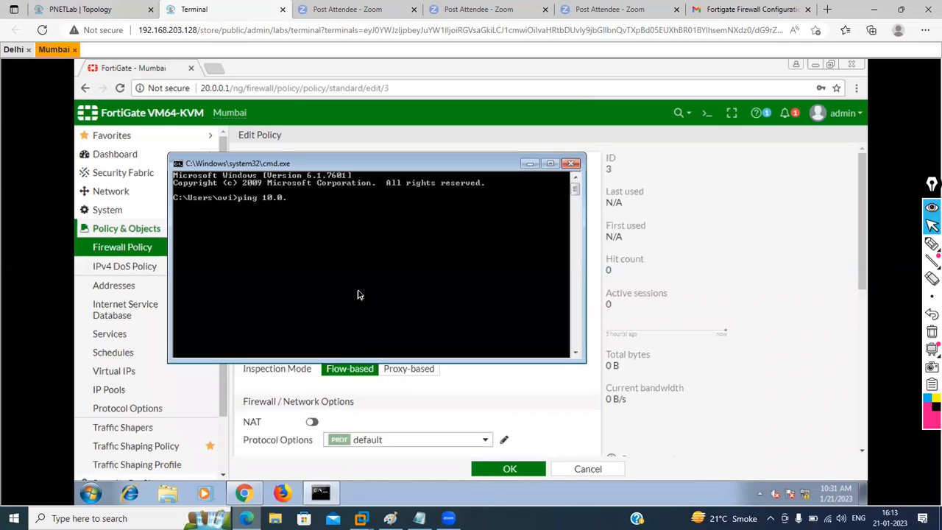
pyautogui.write('0.1')
pyautogui.press('Return')
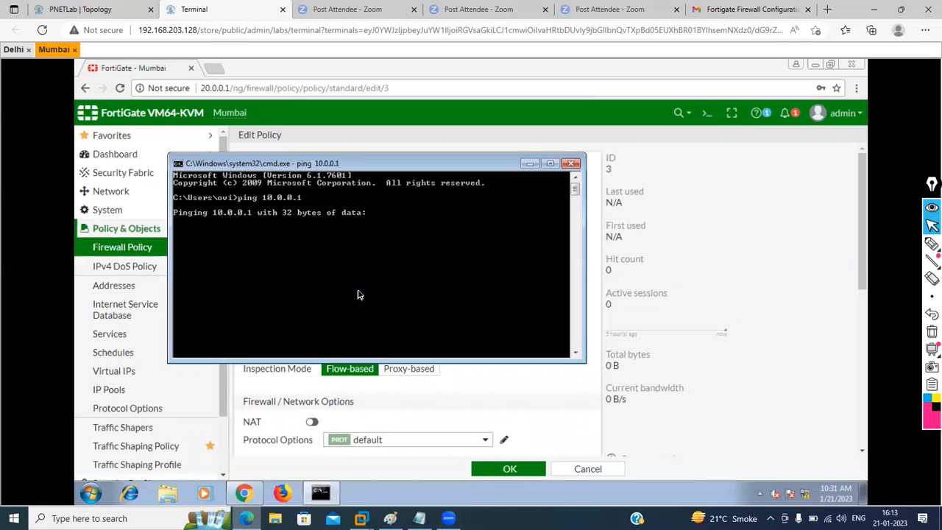
pyautogui.click(530, 163)
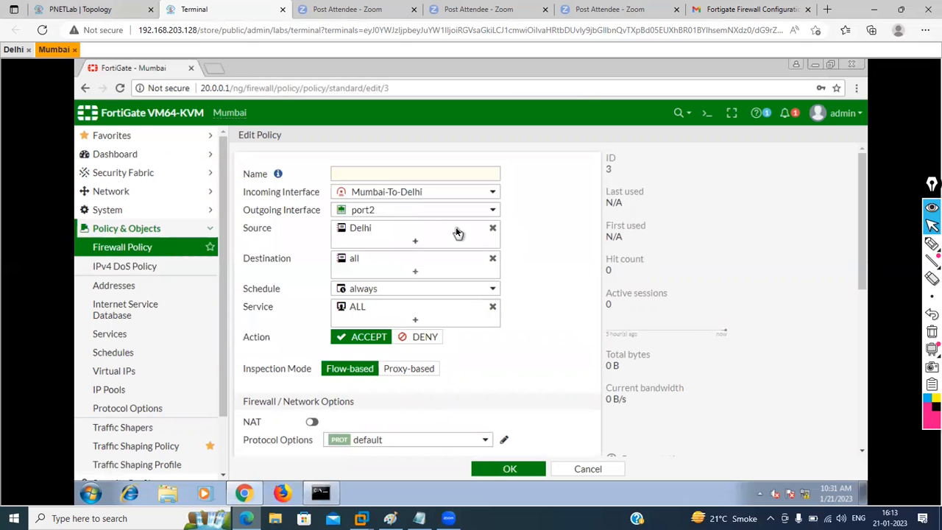
# Step: Rename the reversed policy to Mum-To-Delhi-VPN, clear its comments, and save it
pyautogui.click(381, 175)
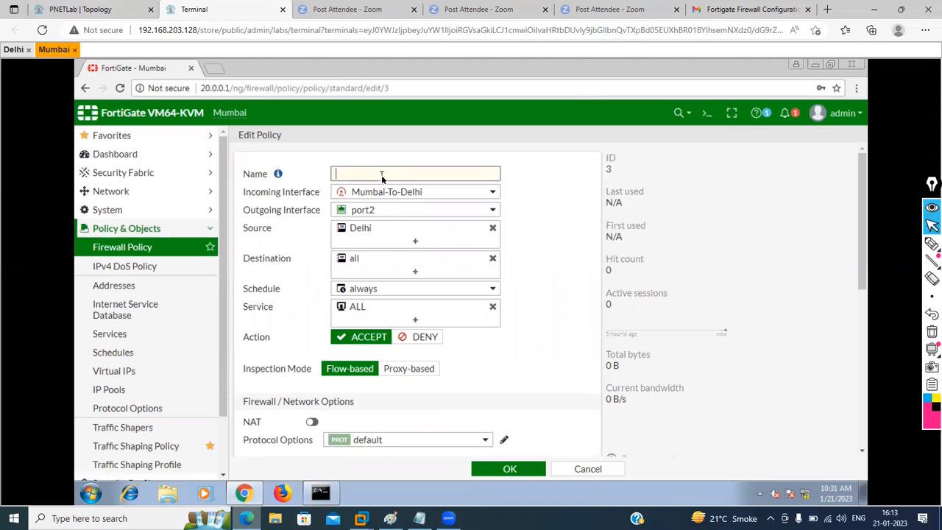
pyautogui.write('Mu')
pyautogui.write('m-To-Delhi-VPM')
pyautogui.press('BackSpace')
pyautogui.write('N')
pyautogui.scroll(-10, 566, 352)
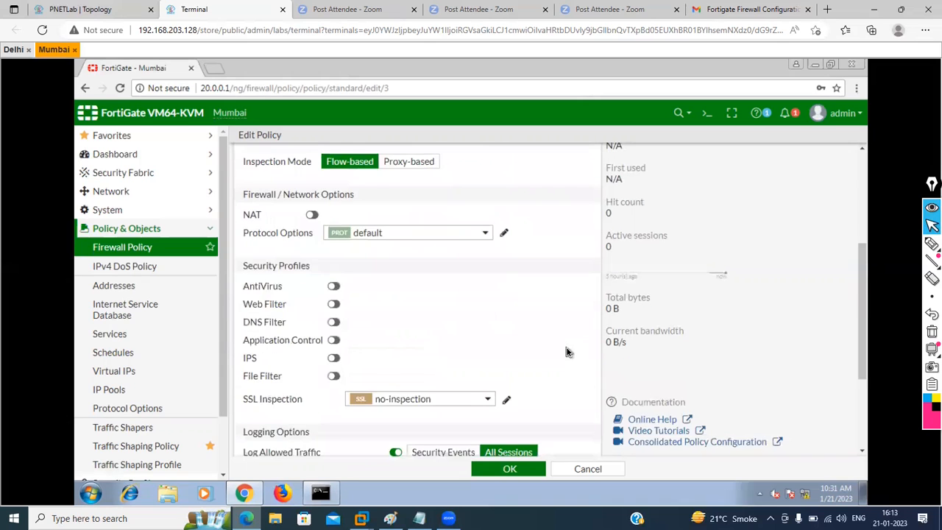
pyautogui.click(411, 384)
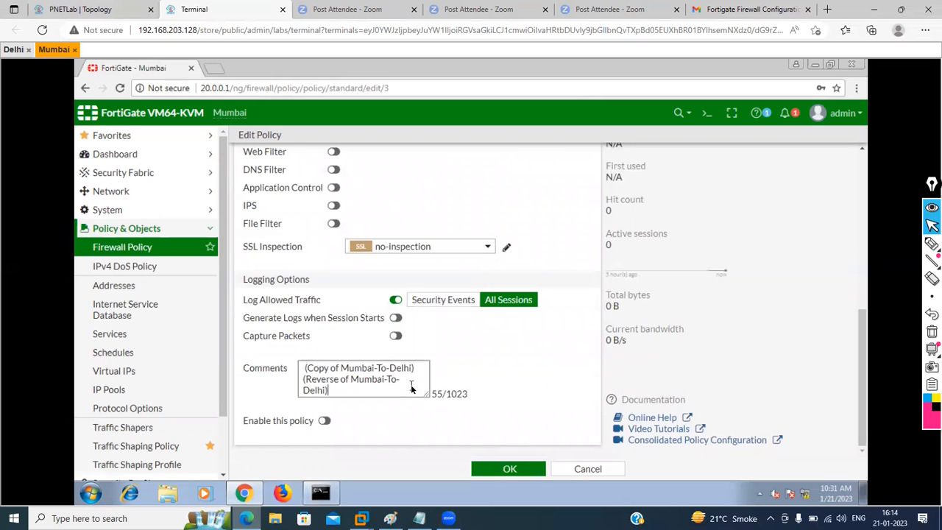
pyautogui.hotkey('ctrl', 'a')
pyautogui.press('BackSpace')
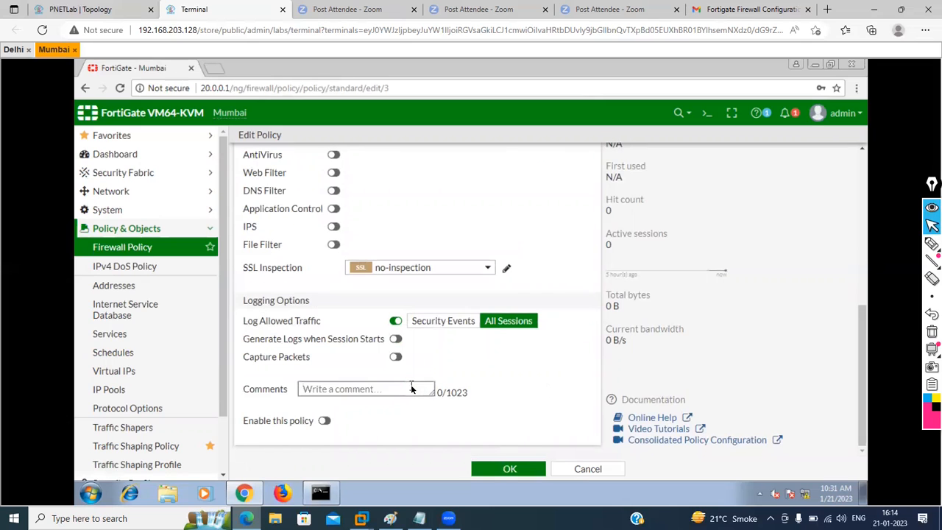
pyautogui.click(490, 469)
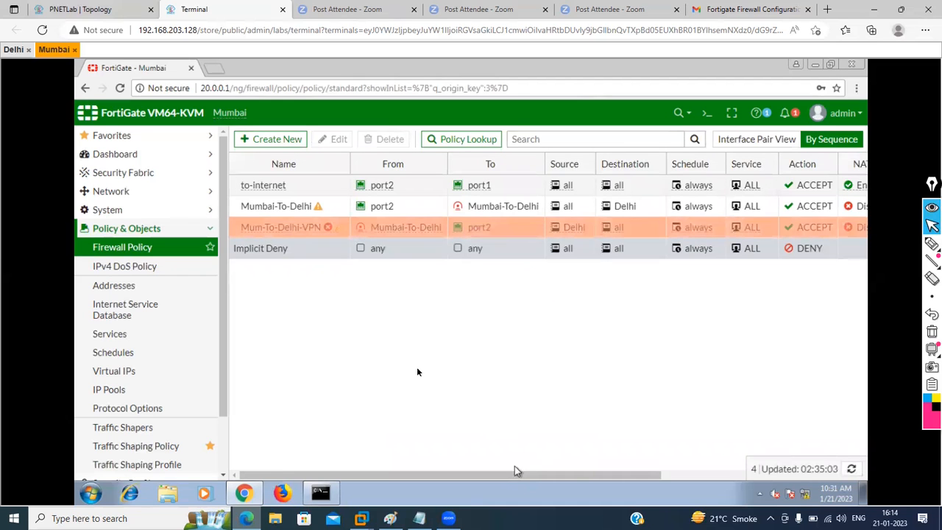
# Step: Add the IPsec widget to the IPsec Monitor dashboard to view the Mumbai-To-Delhi tunnel
pyautogui.click(208, 156)
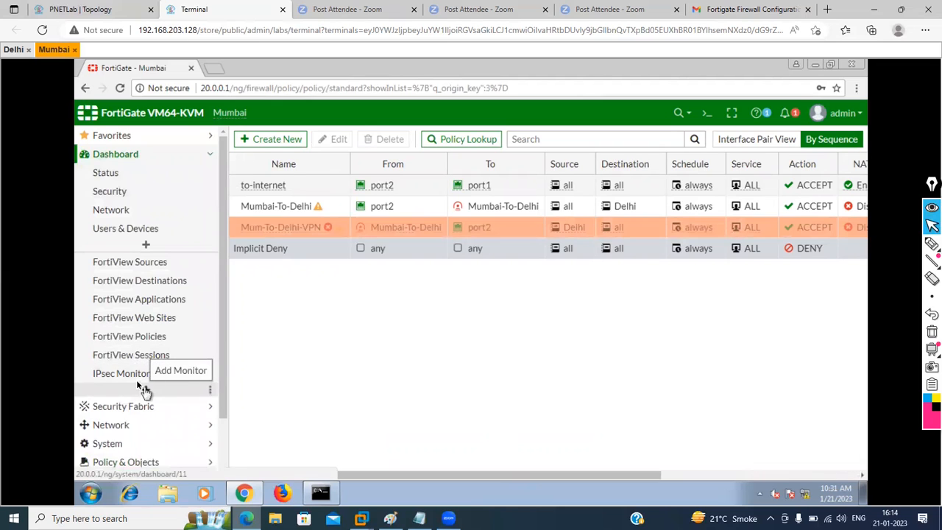
pyautogui.click(118, 373)
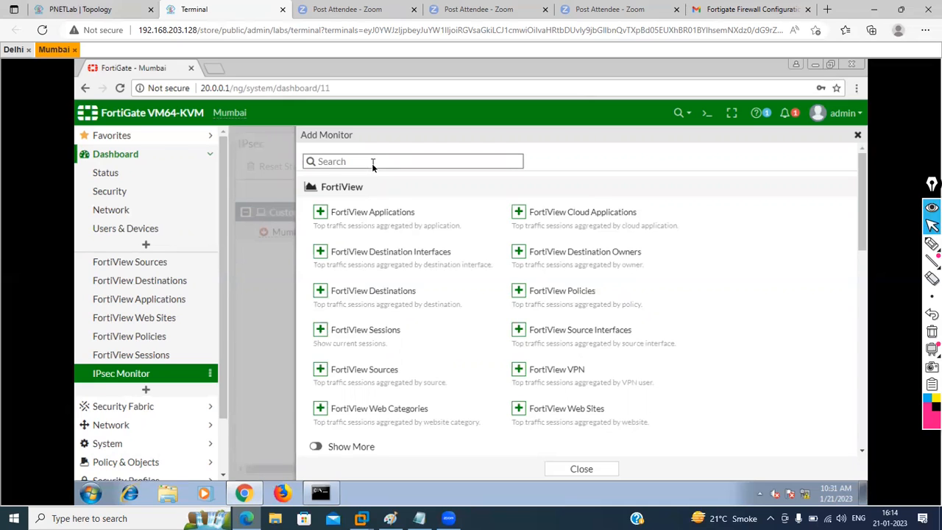
pyautogui.write('ipse')
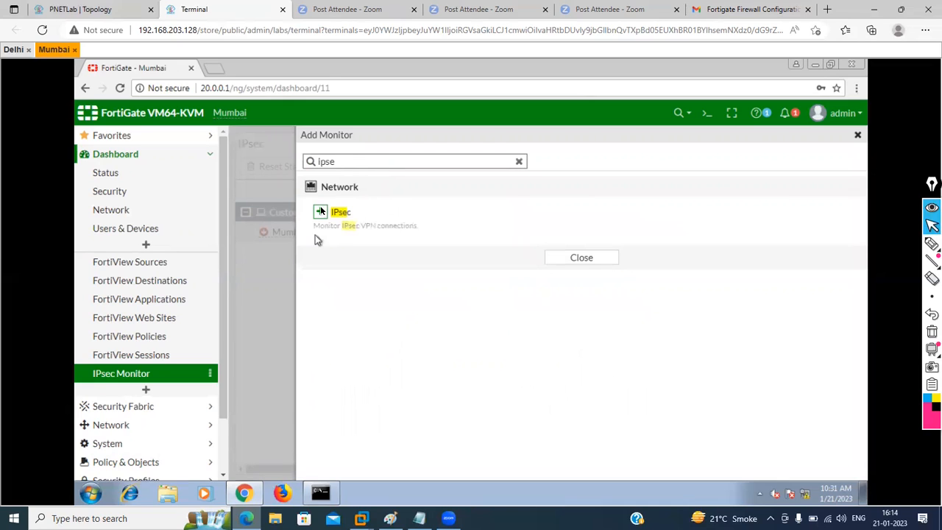
pyautogui.click(321, 212)
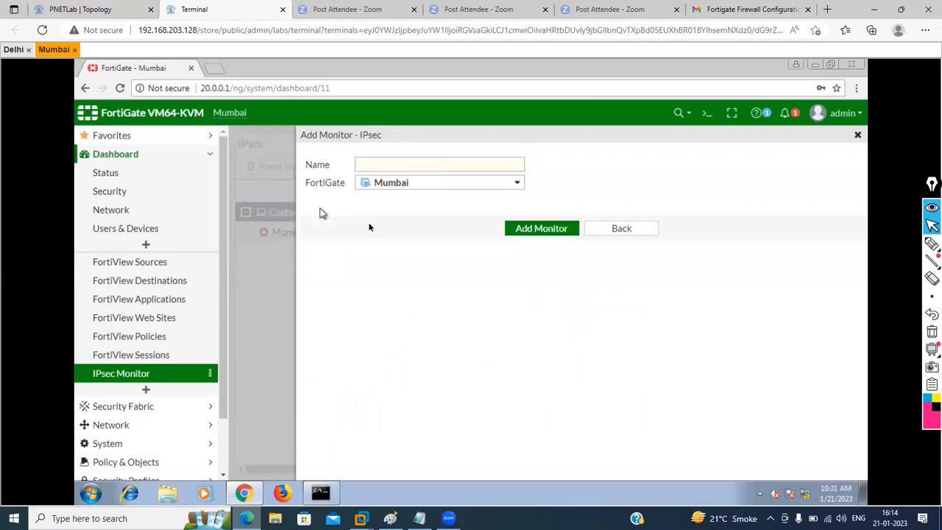
pyautogui.click(859, 137)
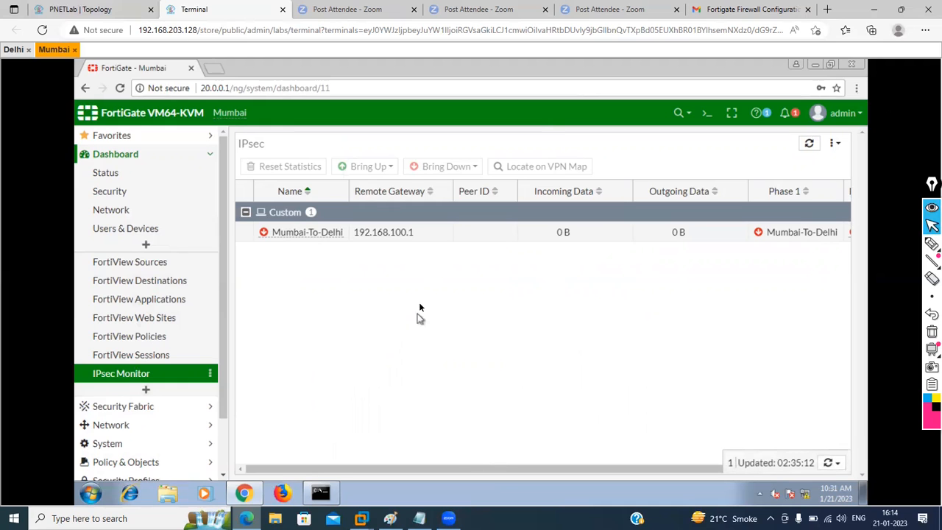
pyautogui.click(399, 230)
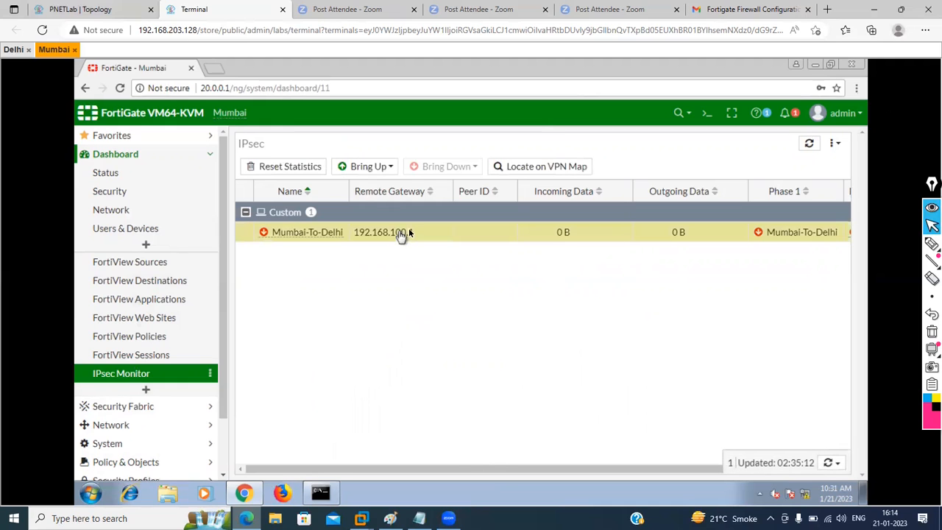
pyautogui.rightClick(512, 234)
pyautogui.moveTo(570, 258)
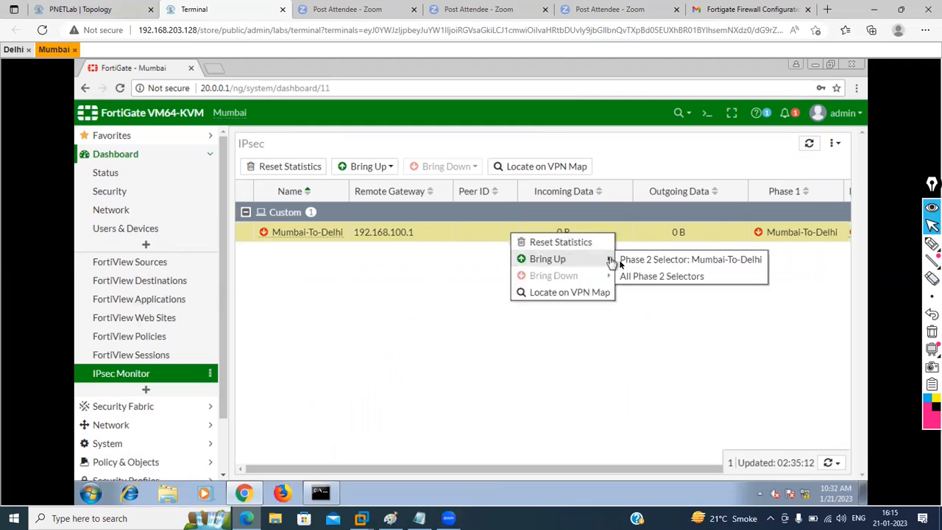
pyautogui.click(637, 276)
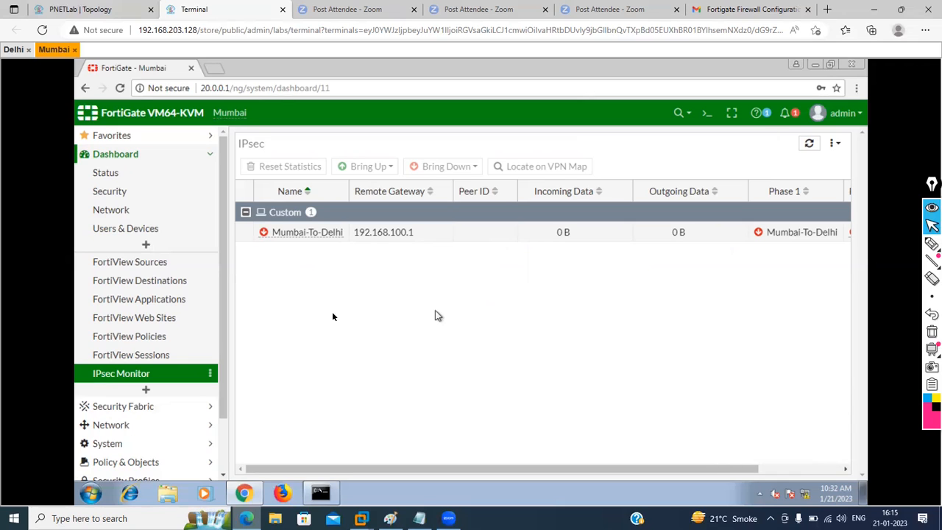
# Step: Set the Mum-To-Delhi-VPN firewall policy's status to Enable
pyautogui.click(182, 461)
pyautogui.click(128, 247)
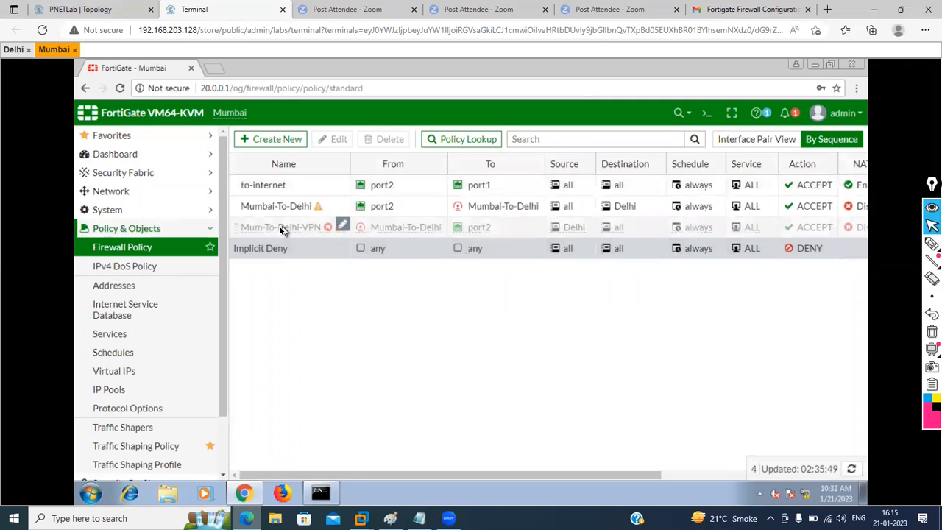
pyautogui.click(279, 227)
pyautogui.rightClick(279, 228)
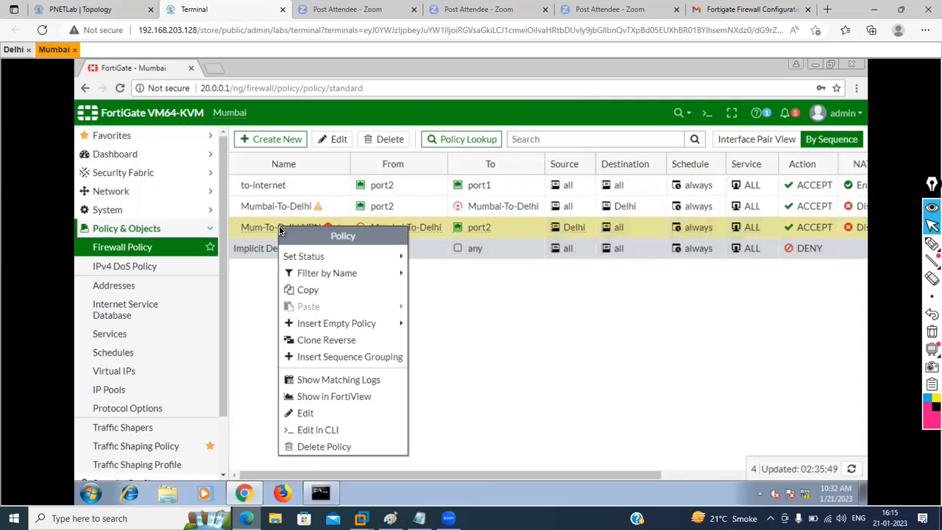
pyautogui.click(461, 336)
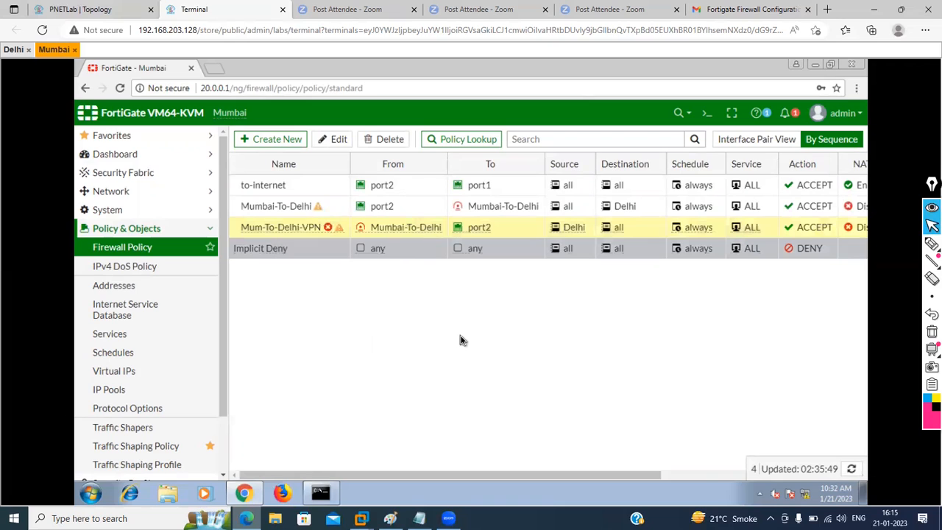
pyautogui.rightClick(307, 227)
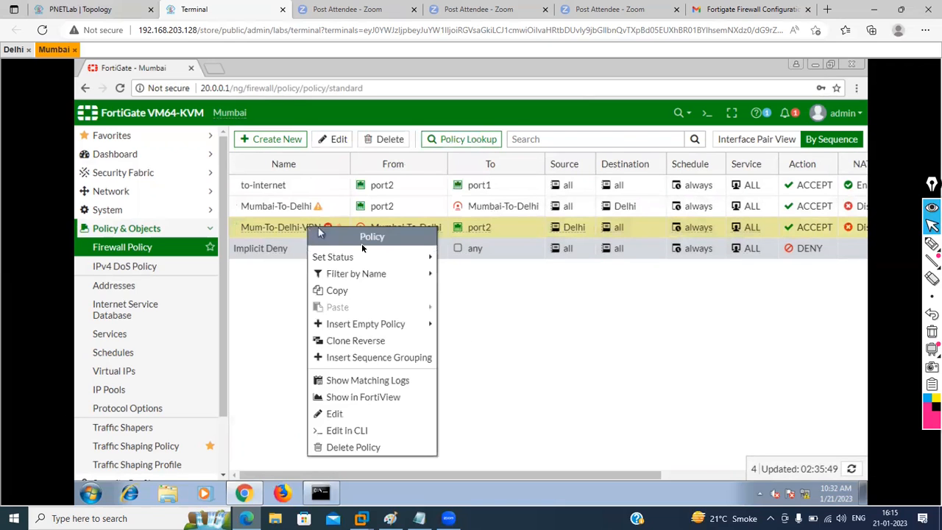
pyautogui.moveTo(403, 257)
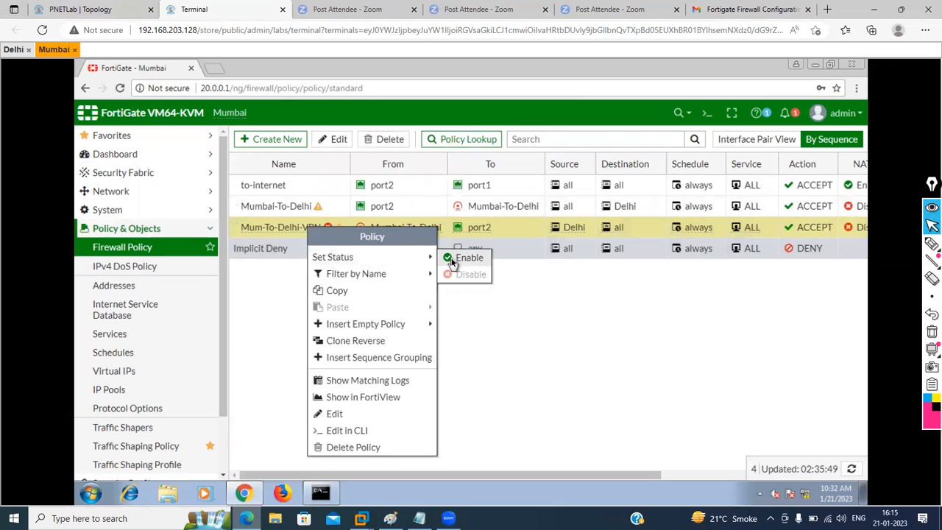
pyautogui.click(450, 260)
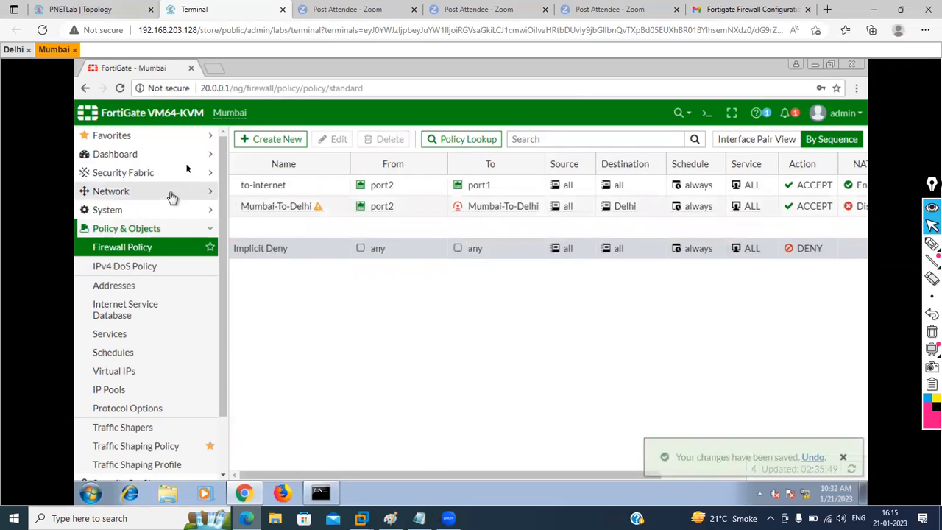
pyautogui.click(181, 153)
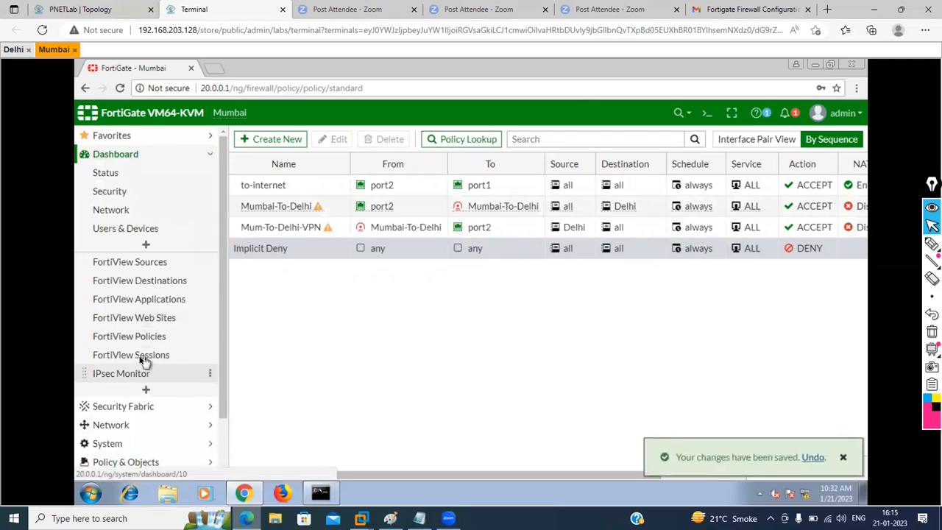
# Step: Bring up all Phase 2 selectors of the Mumbai-To-Delhi tunnel from IPsec Monitor
pyautogui.click(129, 375)
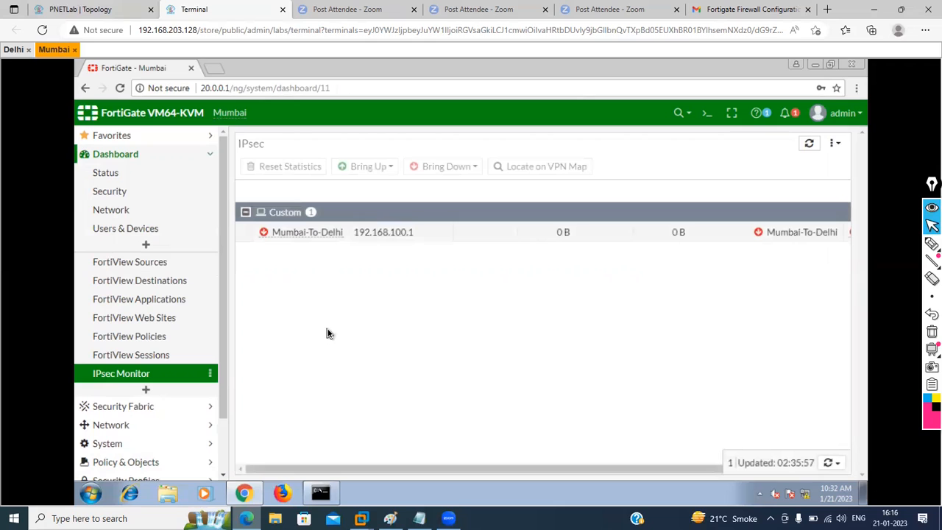
pyautogui.rightClick(408, 231)
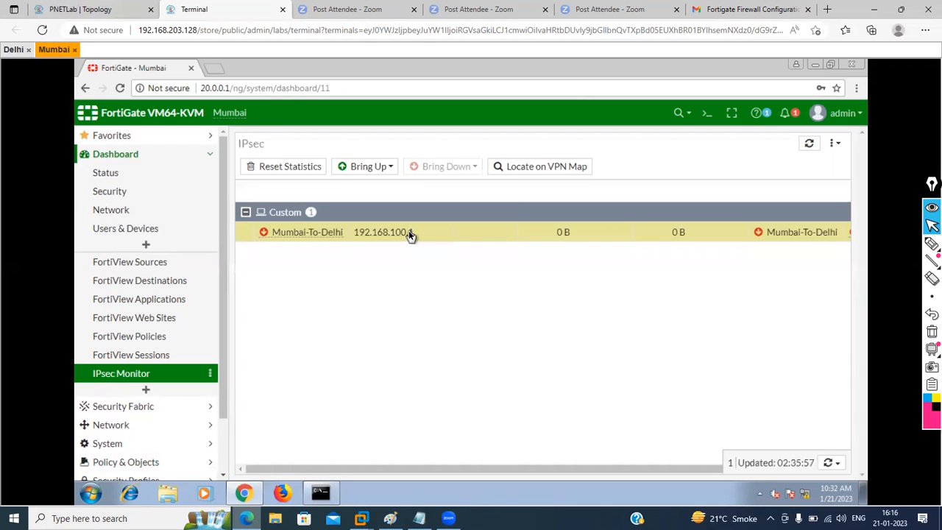
pyautogui.moveTo(471, 257)
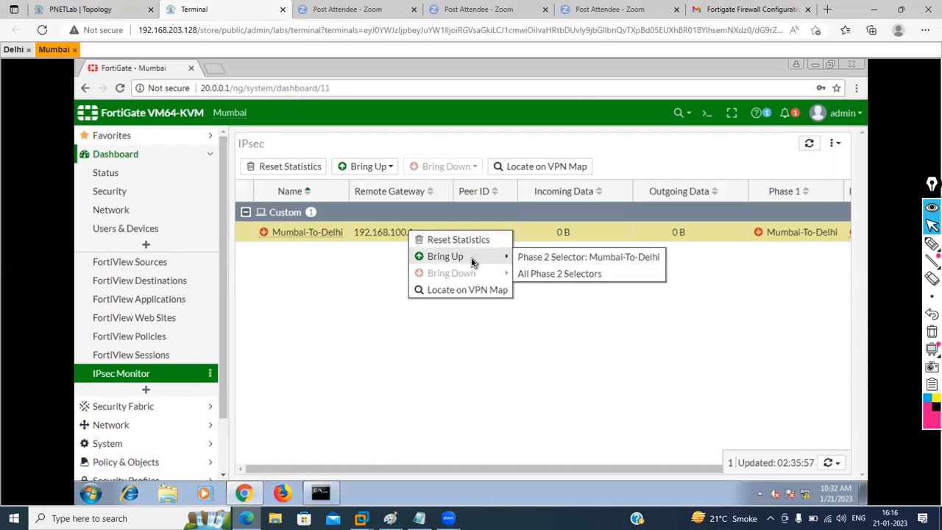
pyautogui.click(529, 274)
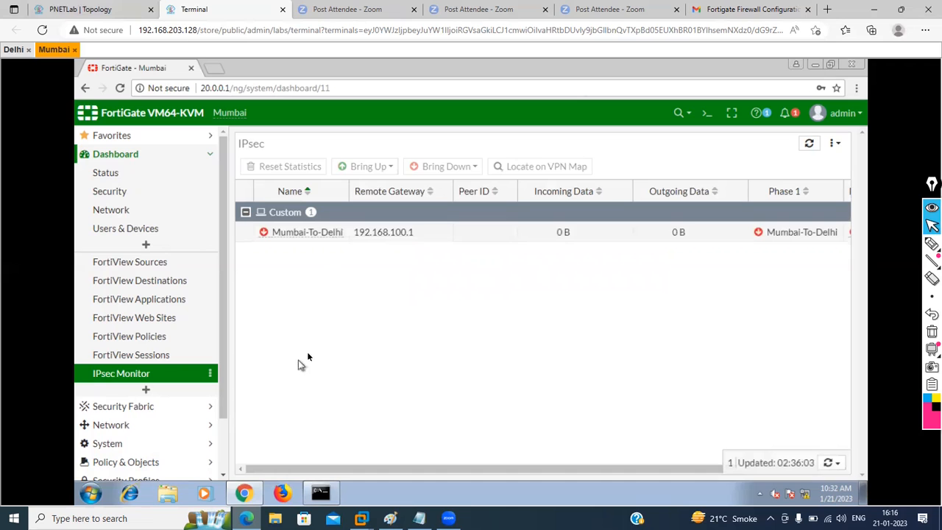
# Step: Log in to the Delhi FortiGate web GUI with the admin account and password
pyautogui.click(13, 50)
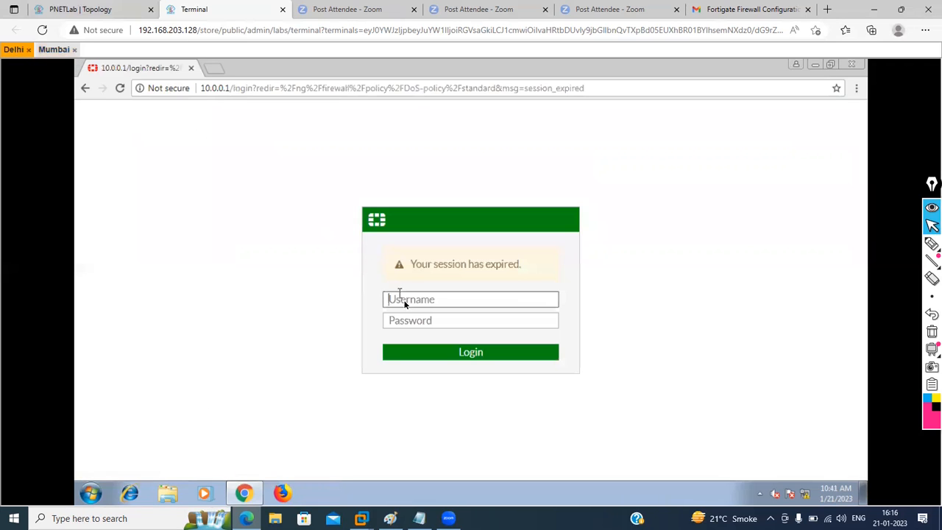
pyautogui.write('admin')
pyautogui.press('Tab')
pyautogui.write('•••••')
pyautogui.press('Return')
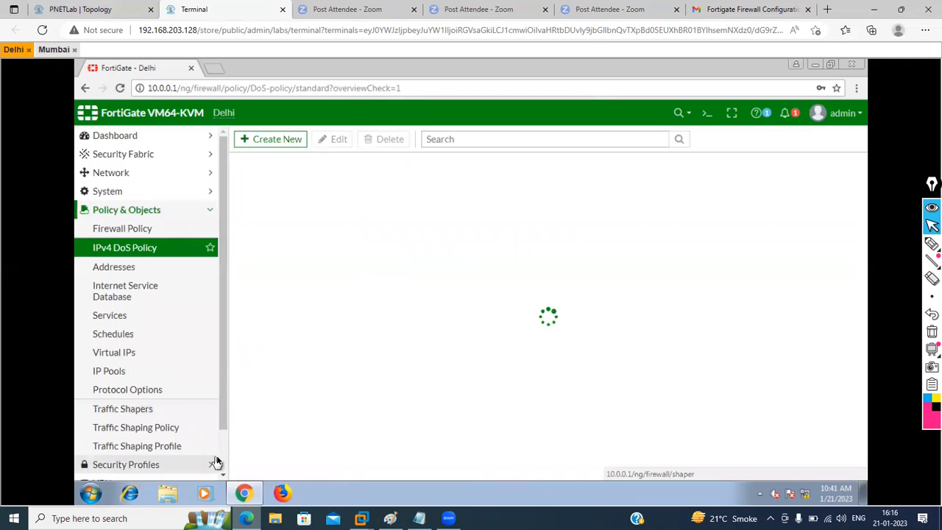
# Step: Check the Delhi-To-Mumbai tunnel in IPsec Monitor, then go to the Firewall Policy list
pyautogui.scroll(-2, 222, 451)
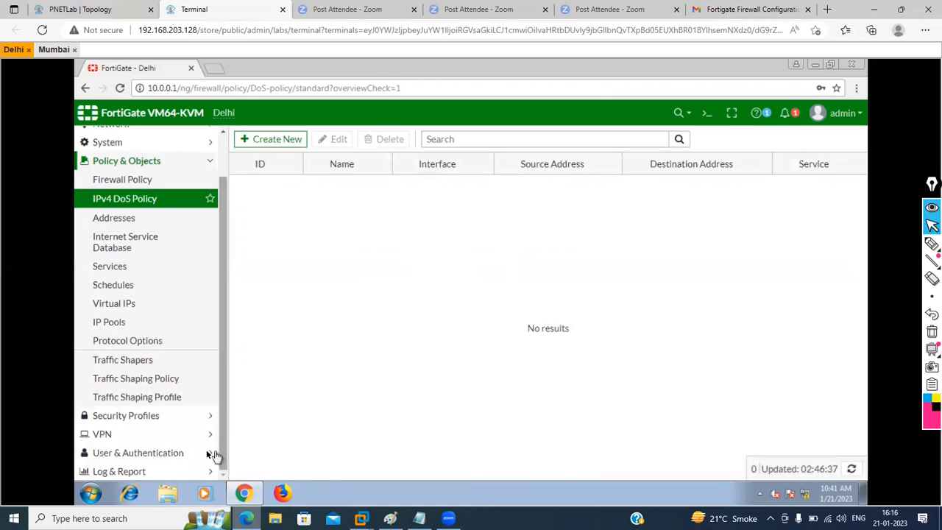
pyautogui.scroll(2, 210, 146)
pyautogui.click(210, 140)
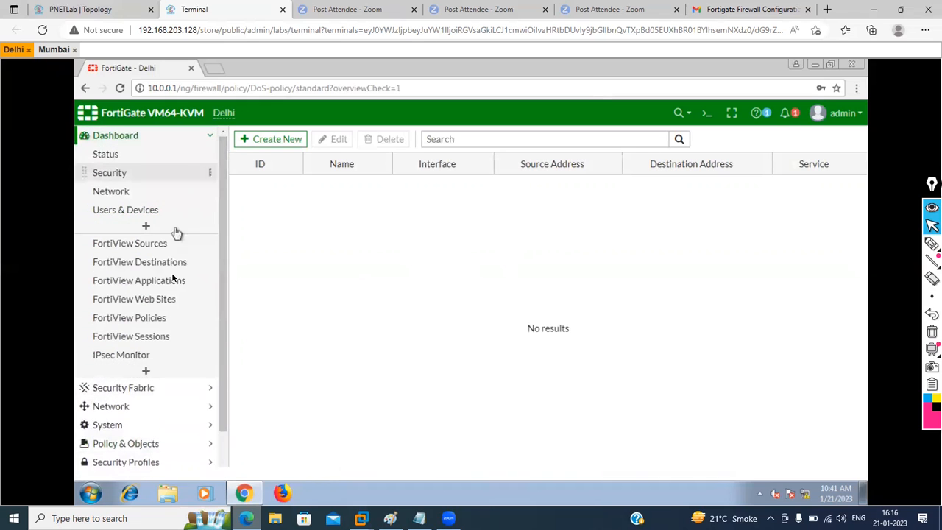
pyautogui.click(121, 356)
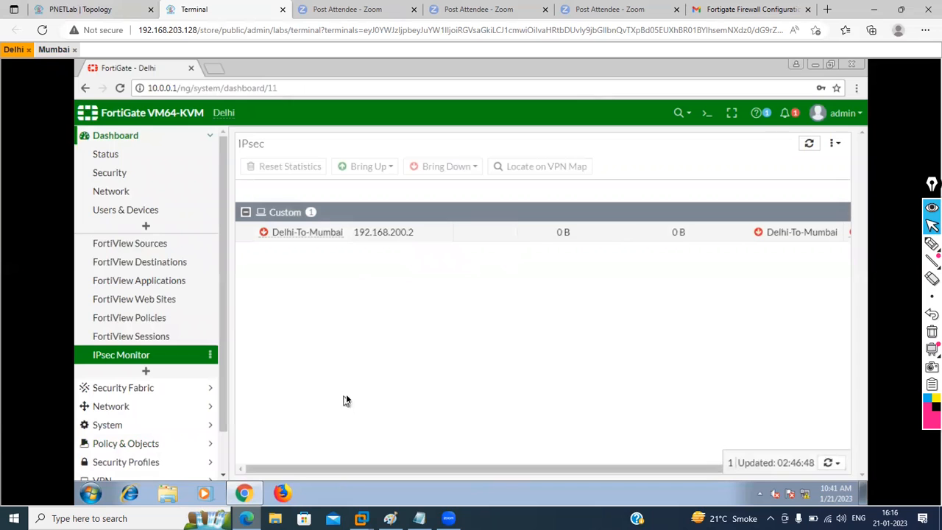
pyautogui.click(204, 444)
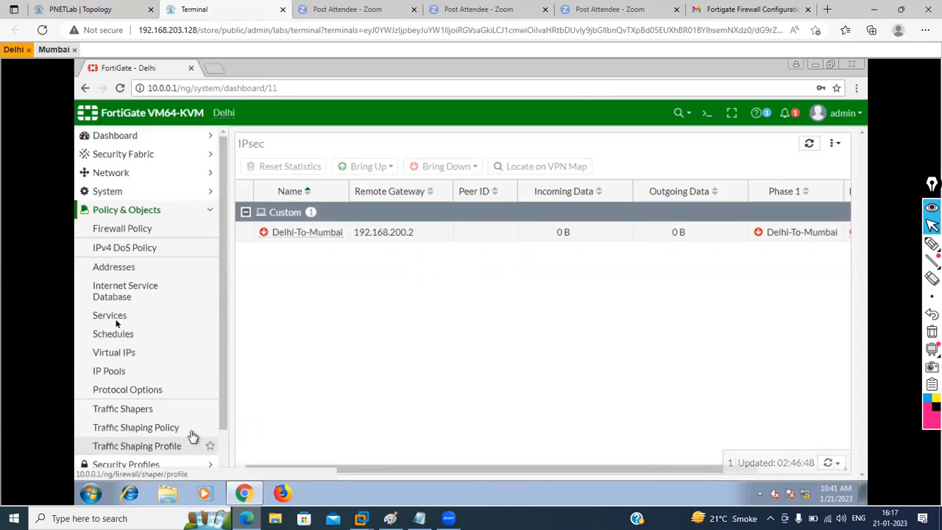
pyautogui.click(134, 234)
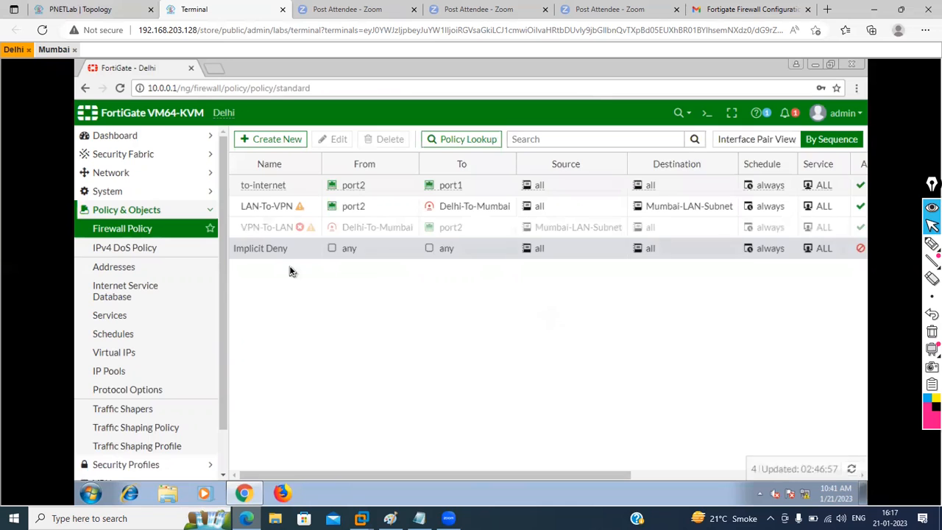
# Step: Enable Delhi's VPN-To-LAN policy through Set Status > Enable
pyautogui.rightClick(350, 227)
pyautogui.moveTo(451, 261)
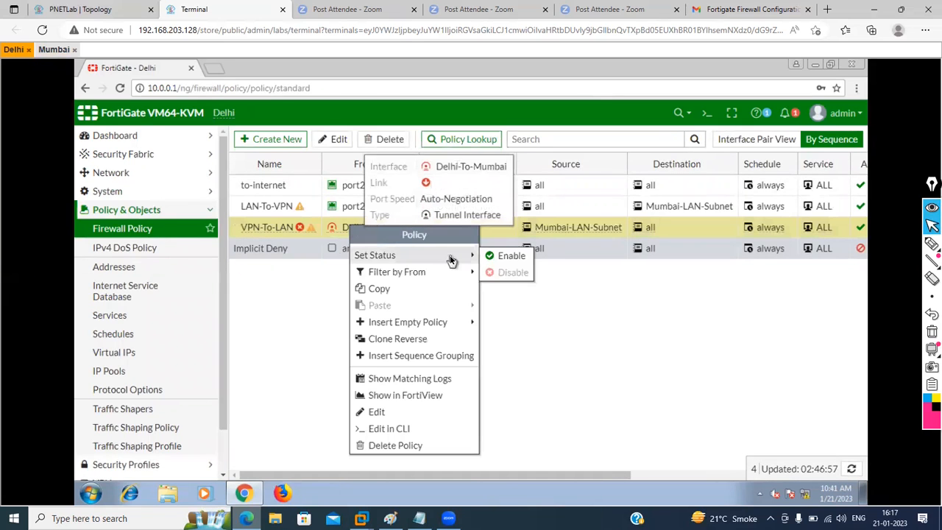
pyautogui.click(490, 257)
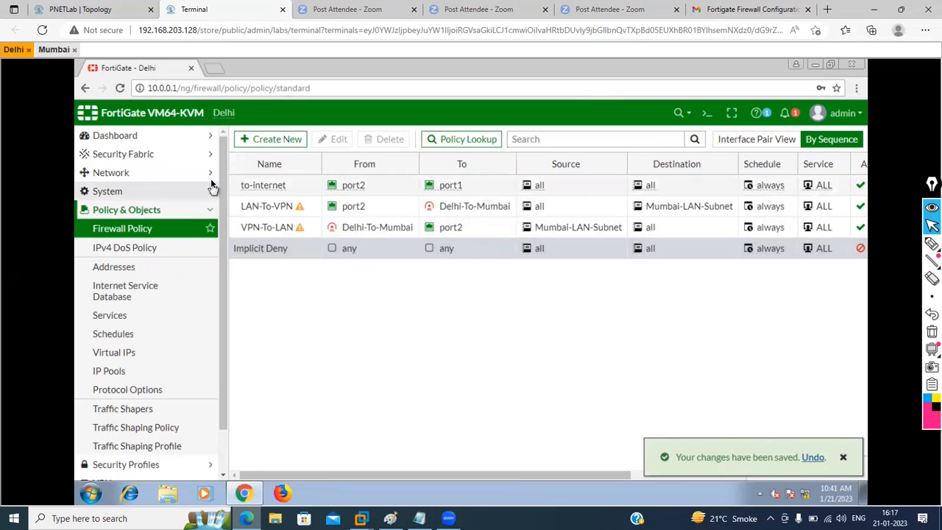
pyautogui.click(204, 138)
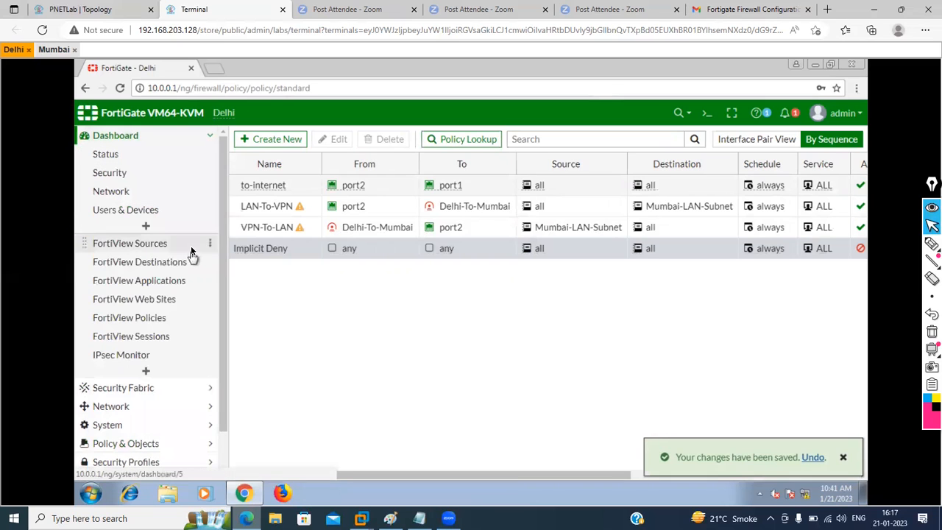
# Step: From the IPsec Monitor, bring up all phase 2 selectors of Delhi-To-Mumbai; it remains down
pyautogui.click(125, 357)
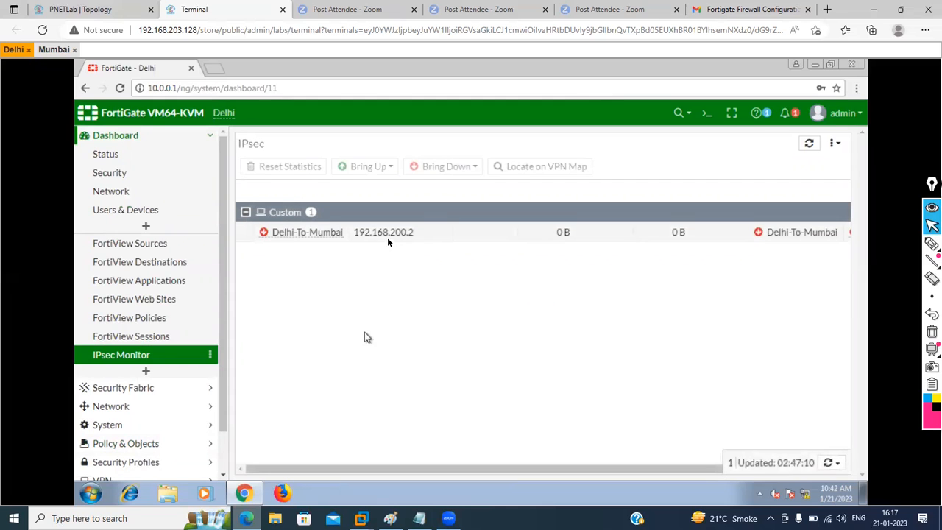
pyautogui.rightClick(388, 238)
pyautogui.moveTo(465, 265)
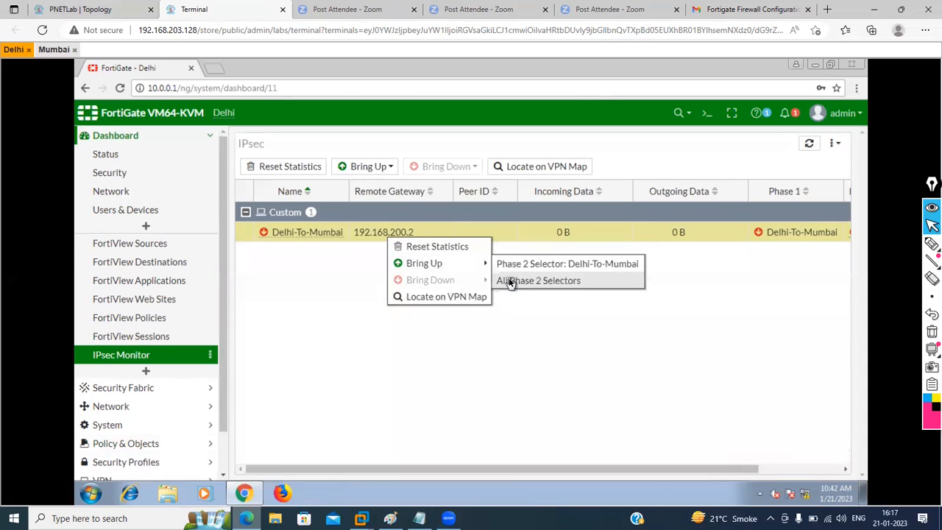
pyautogui.click(508, 279)
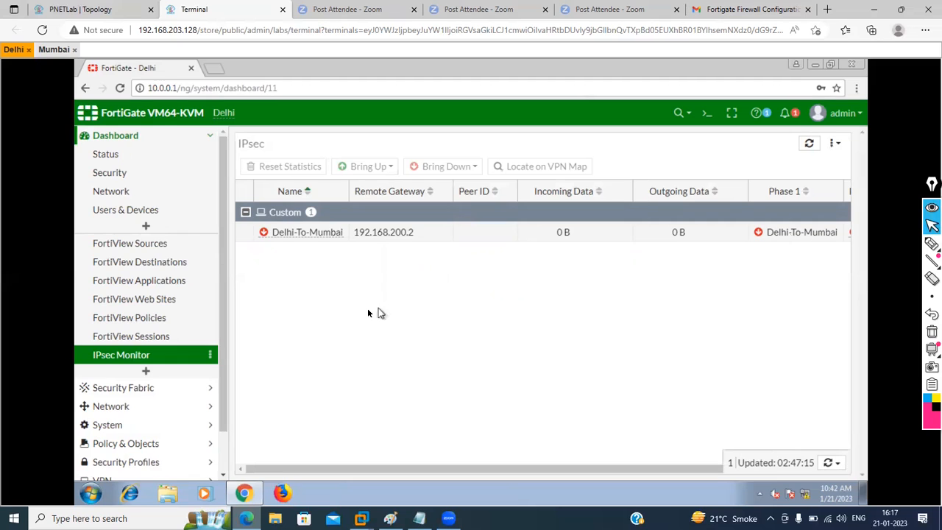
# Step: Check the lab topology addressing and switch to the Mumbai FortiGate's IPsec Monitor
pyautogui.click(86, 9)
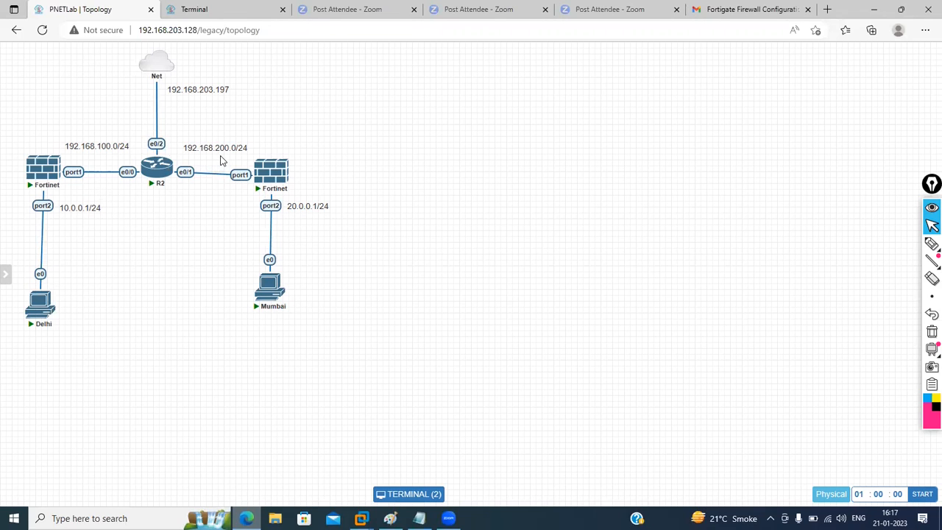
pyautogui.click(225, 7)
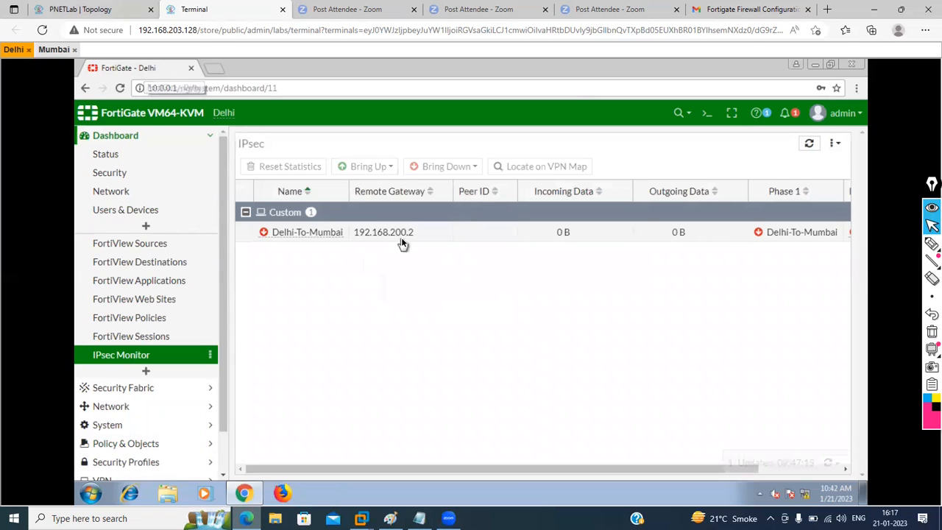
pyautogui.click(49, 50)
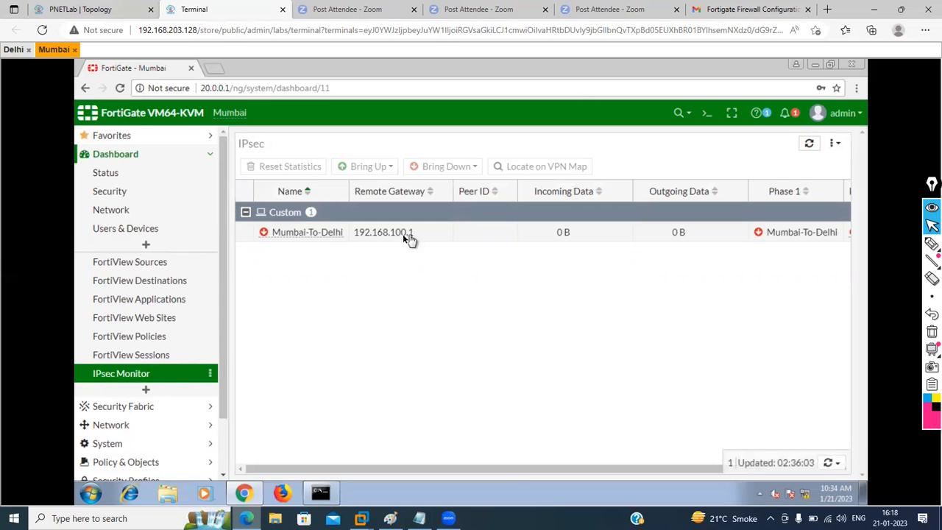
pyautogui.click(98, 9)
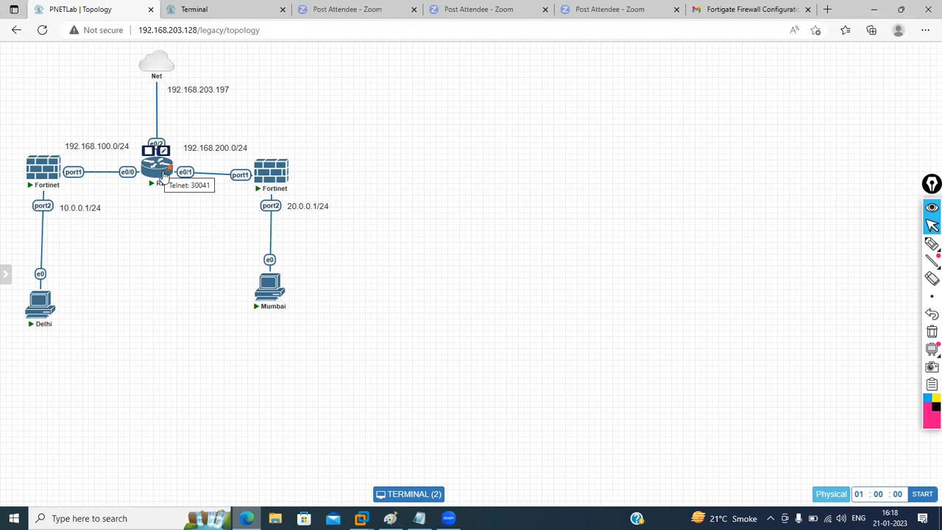
pyautogui.click(221, 7)
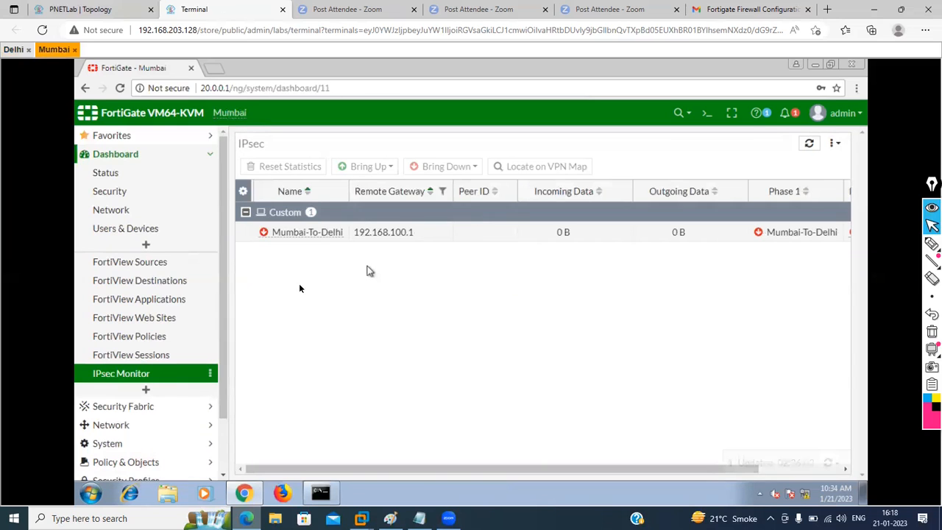
pyautogui.scroll(-2, 205, 440)
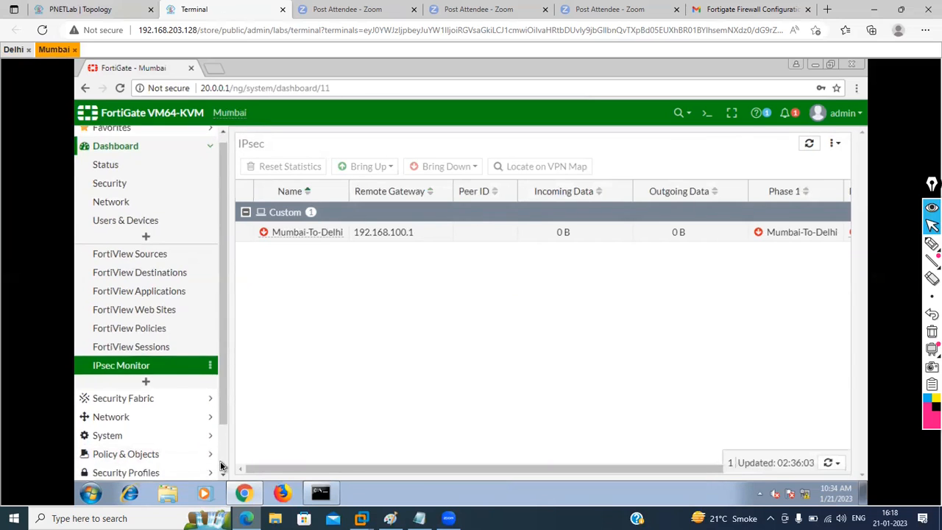
# Step: Edit the Mumbai-To-Delhi tunnel's remote gateway IP from 192.168.100.1 to 192.168.100.2 and save
pyautogui.click(206, 435)
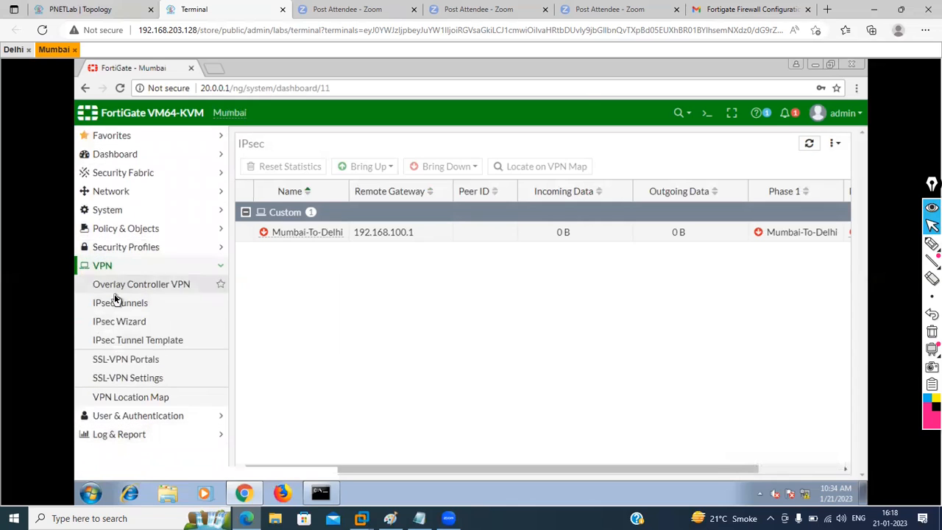
pyautogui.click(122, 303)
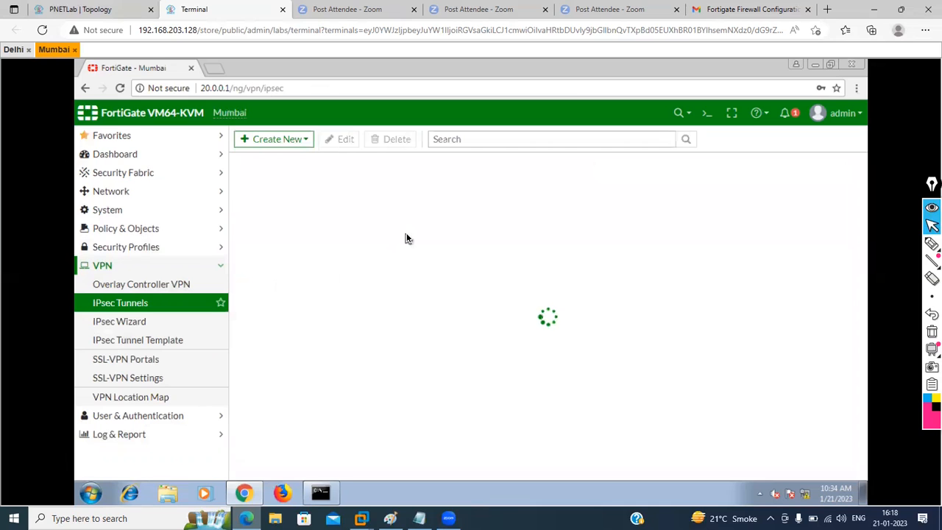
pyautogui.doubleClick(369, 209)
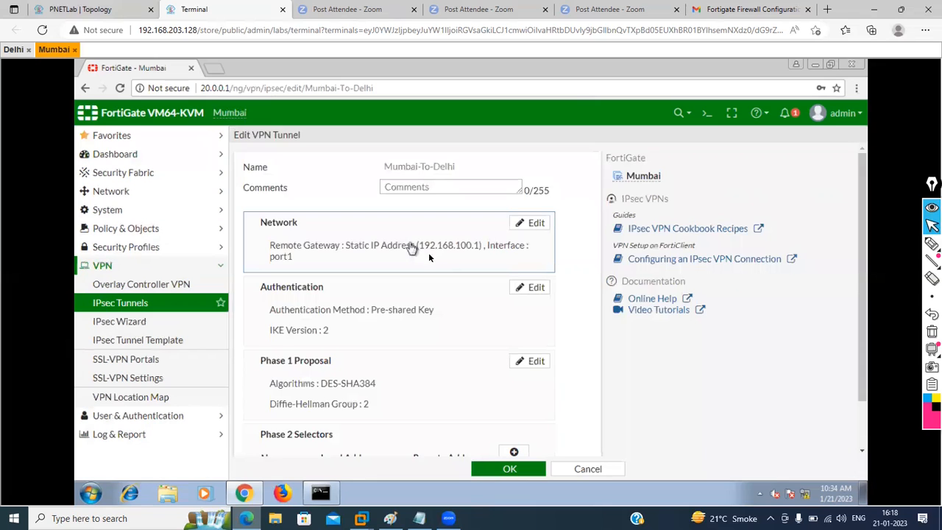
pyautogui.click(356, 260)
pyautogui.click(336, 313)
pyautogui.press('BackSpace')
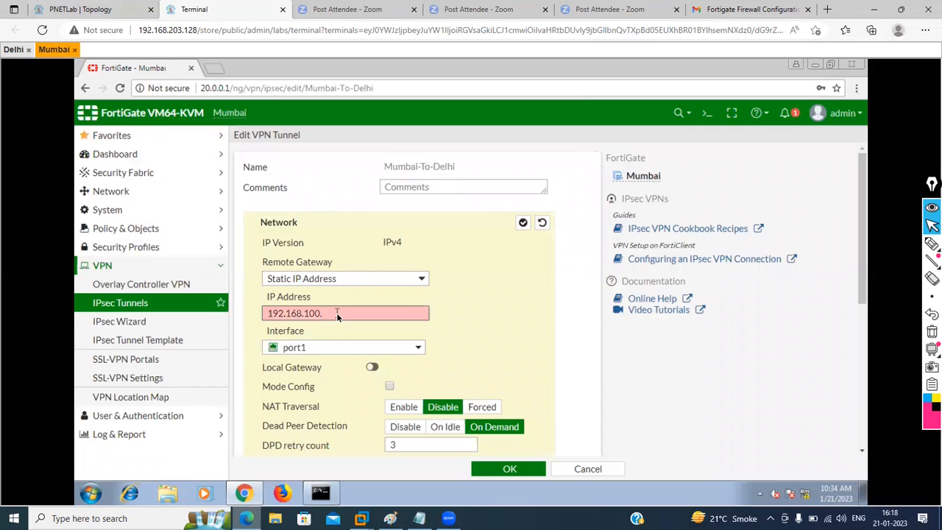
pyautogui.write('2')
pyautogui.click(508, 469)
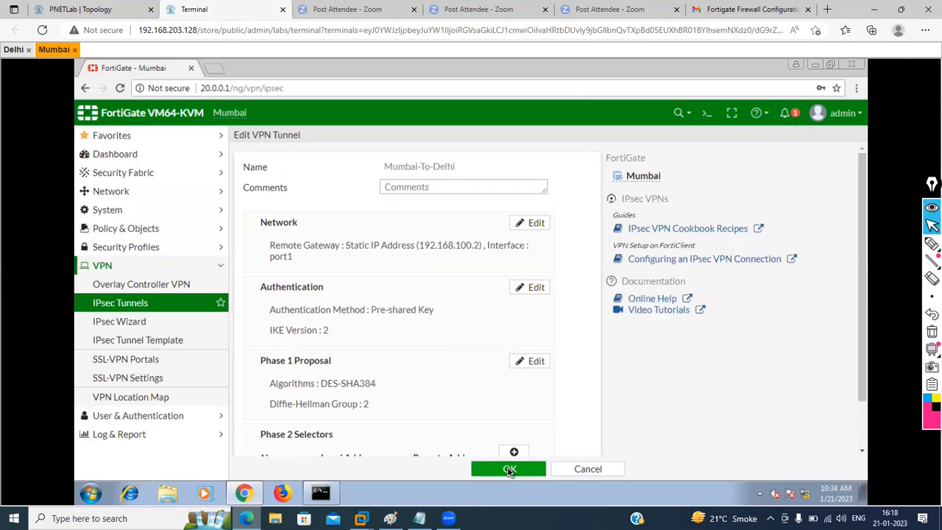
pyautogui.click(509, 470)
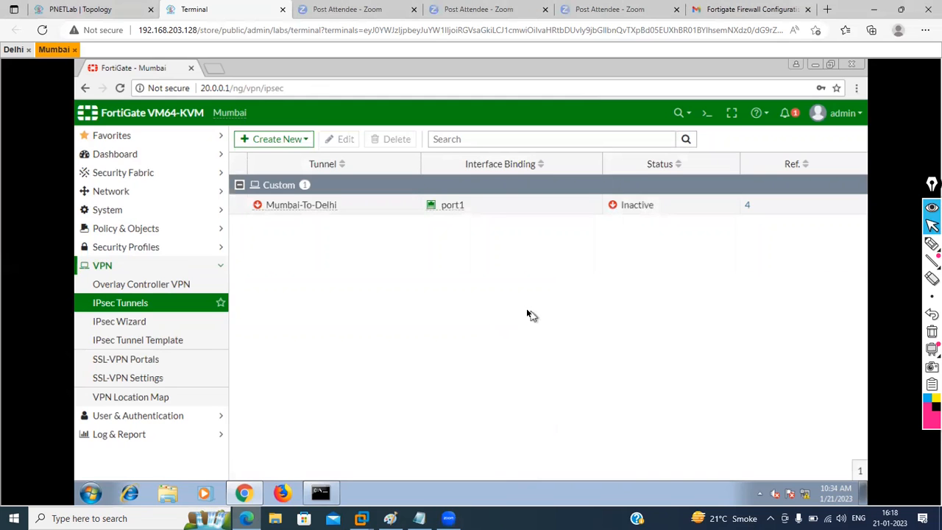
# Step: Open Mumbai's IPsec Monitor and verify Mumbai-To-Delhi to 192.168.100.2 shows phase 1 and phase 2 up
pyautogui.click(212, 158)
pyautogui.click(132, 373)
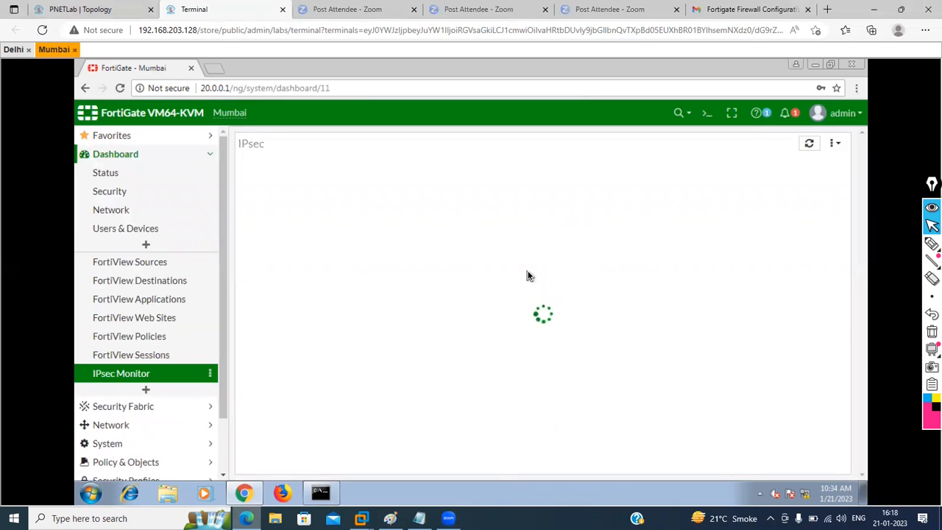
pyautogui.moveTo(566, 466); pyautogui.dragTo(654, 466)
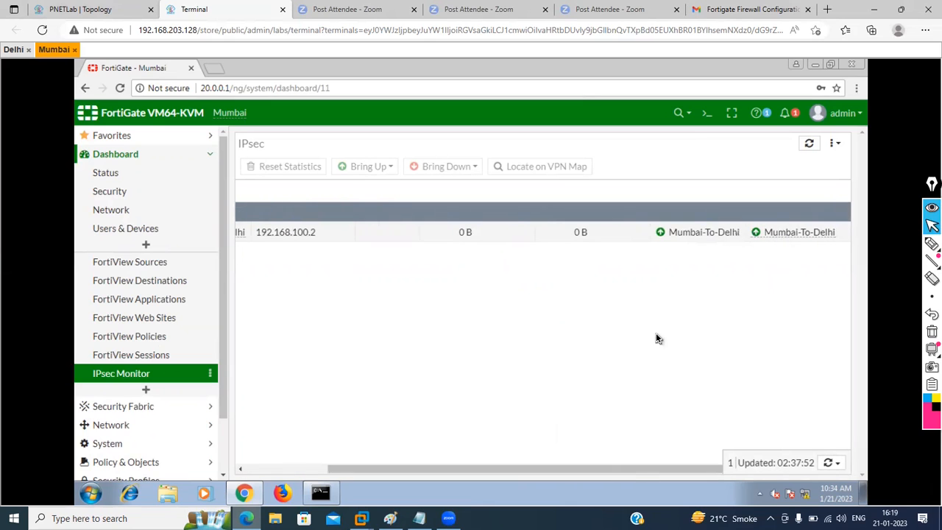
pyautogui.click(827, 465)
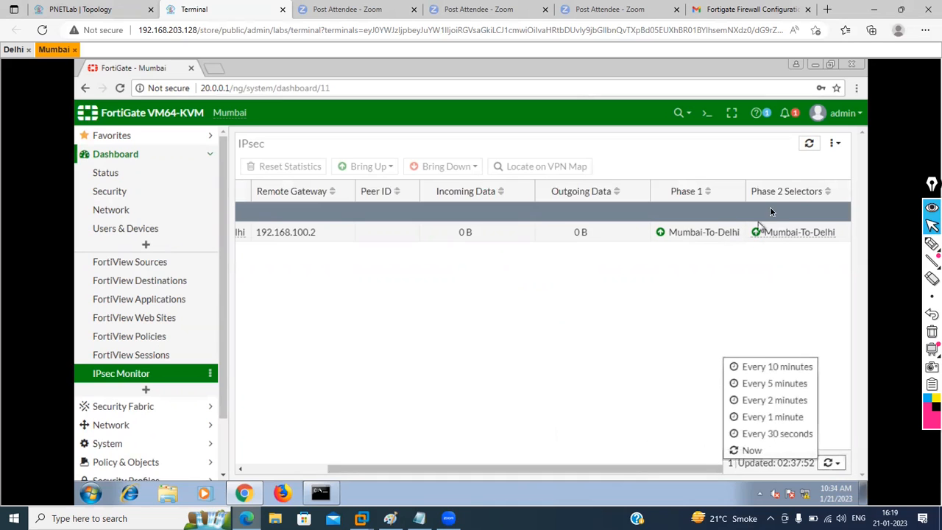
# Step: Rerun ping 10.0.0.1 in Command Prompt, getting 4 of 4 replies, then minimize the window
pyautogui.click(321, 493)
pyautogui.press('Up')
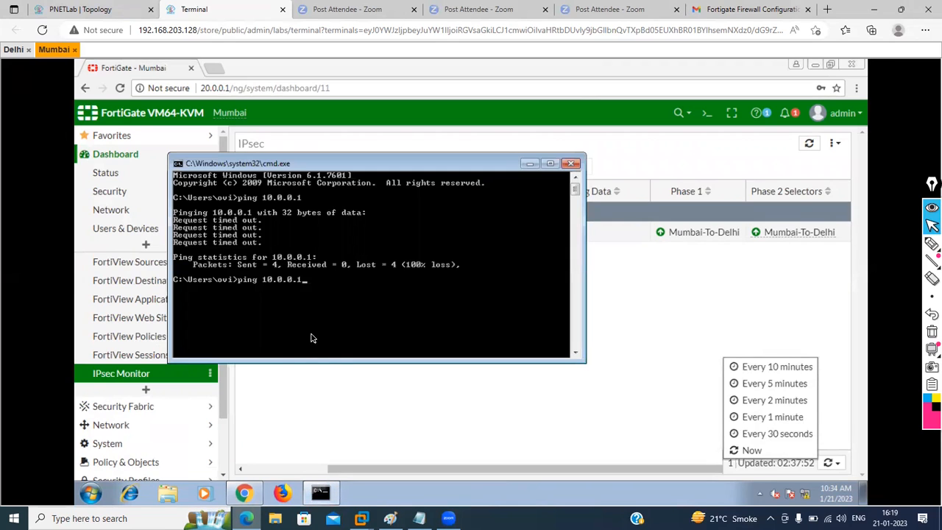
pyautogui.press('Return')
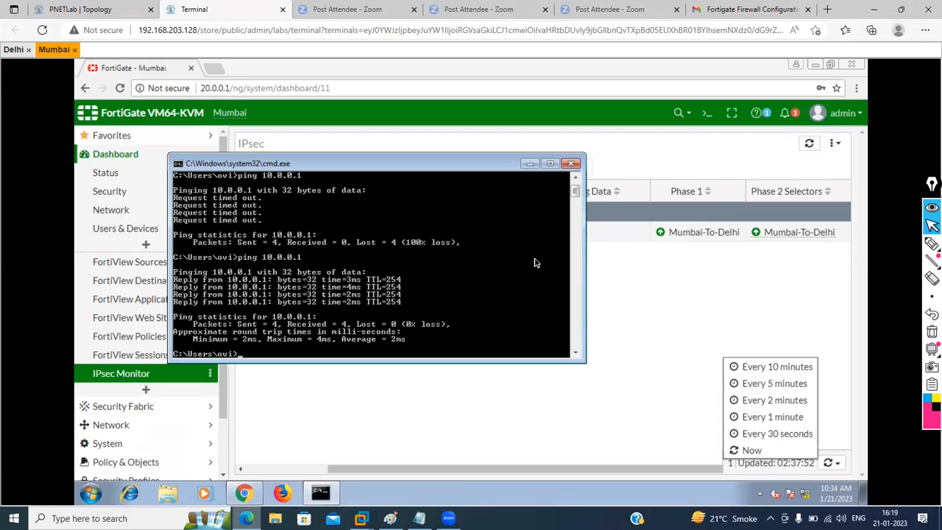
pyautogui.click(531, 165)
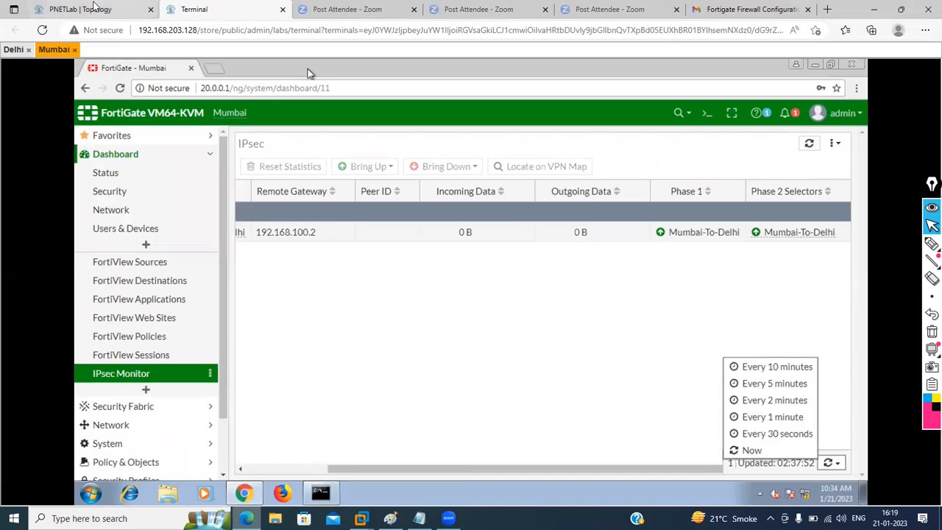
# Step: Inspect the Delhi and Mumbai nodes on the lab topology, then return to the Mumbai FortiGate console
pyautogui.click(94, 7)
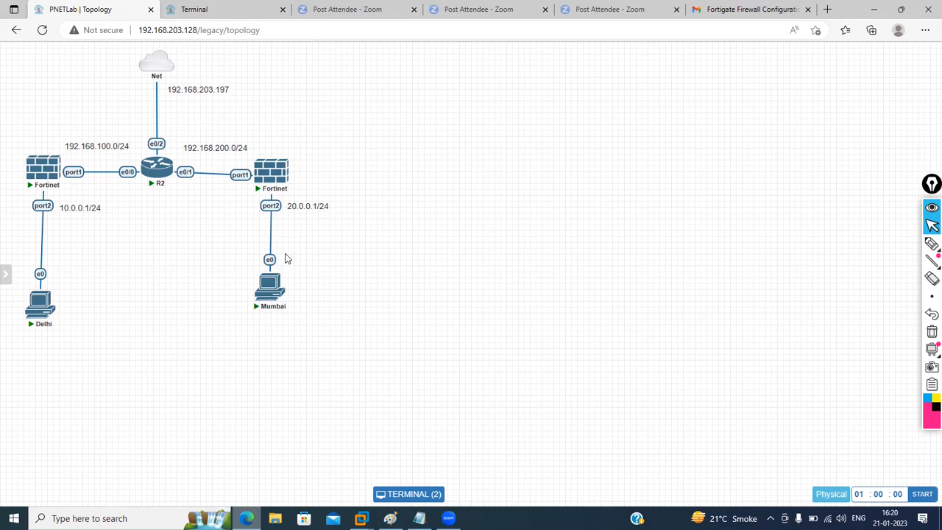
pyautogui.moveTo(64, 182)
pyautogui.moveTo(158, 170)
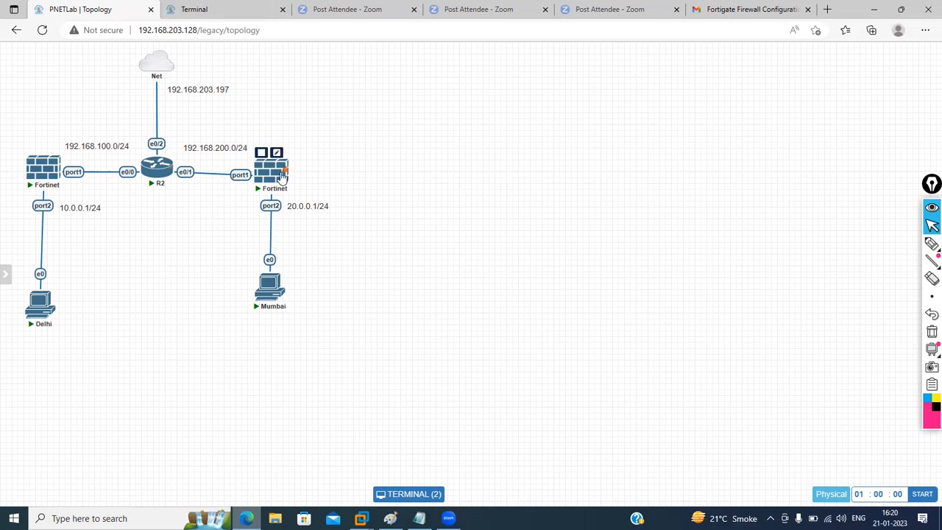
pyautogui.click(277, 279)
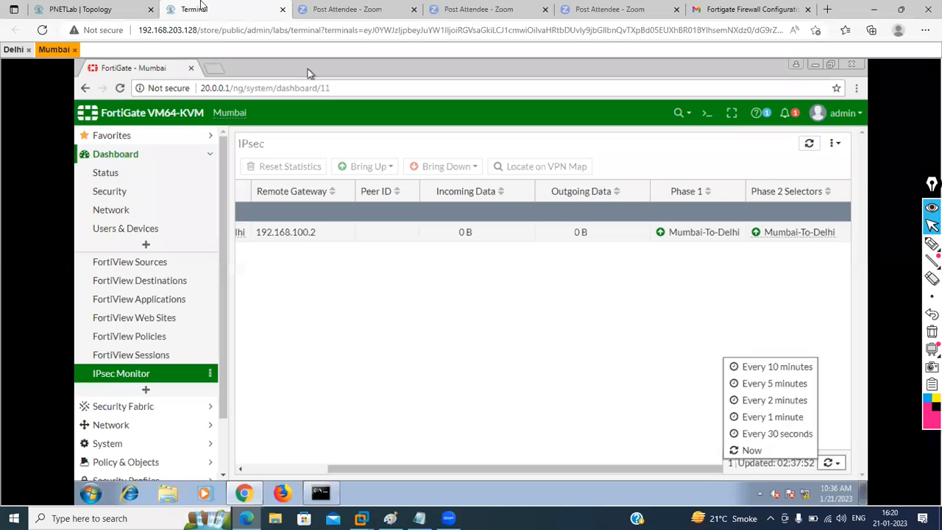
# Step: Run 'show vpn ipsec phase1-interface' in Mumbai's CLI console, then switch to the Delhi firewall
pyautogui.click(302, 235)
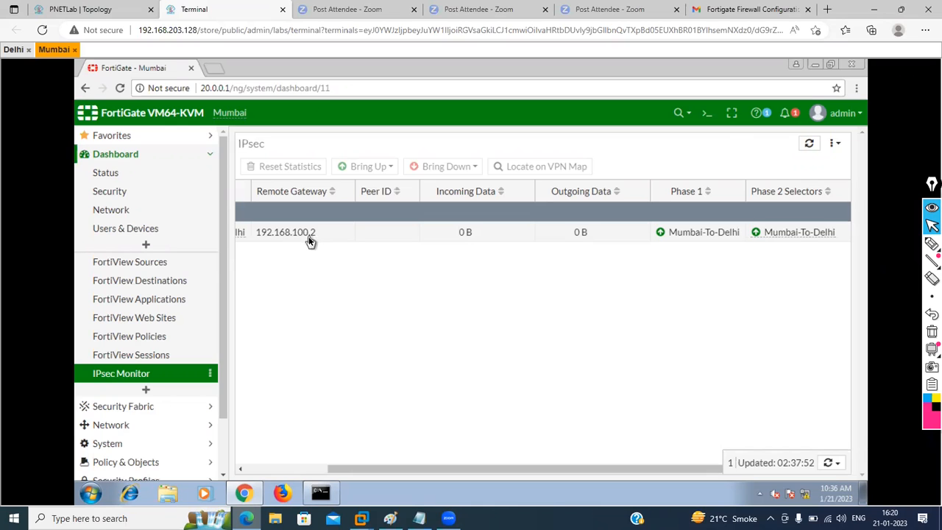
pyautogui.click(704, 117)
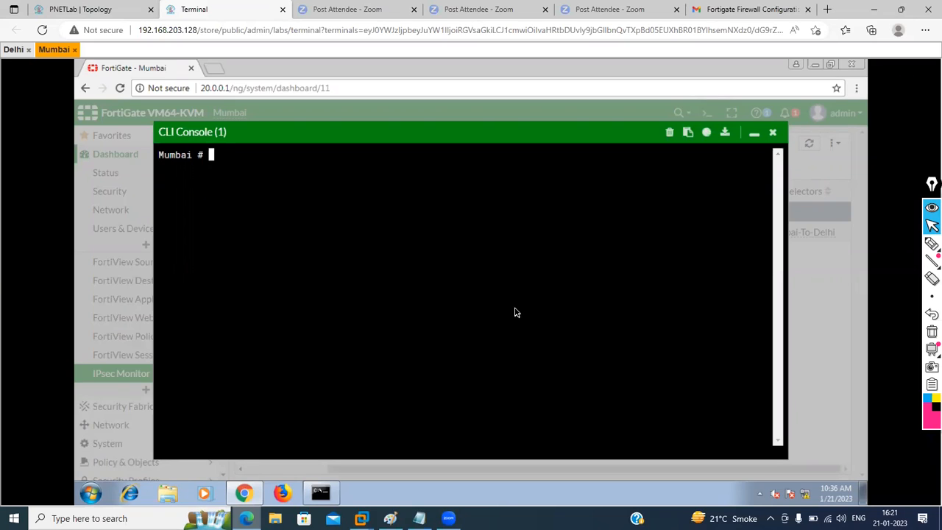
pyautogui.write('diagnose sys session')
pyautogui.press('BackSpace')
pyautogui.press('BackSpace')
pyautogui.press('BackSpace')
pyautogui.press('BackSpace')
pyautogui.press('BackSpace')
pyautogui.press('BackSpace')
pyautogui.press('BackSpace')
pyautogui.press('BackSpace')
pyautogui.press('BackSpace')
pyautogui.press('BackSpace')
pyautogui.press('BackSpace')
pyautogui.press('BackSpace')
pyautogui.press('BackSpace')
pyautogui.press('BackSpace')
pyautogui.press('BackSpace')
pyautogui.press('BackSpace')
pyautogui.press('BackSpace')
pyautogui.press('BackSpace')
pyautogui.press('BackSpace')
pyautogui.press('BackSpace')
pyautogui.press('BackSpace')
pyautogui.write('show vpn ipsec phase1')
pyautogui.press('Tab')
pyautogui.press('Return')
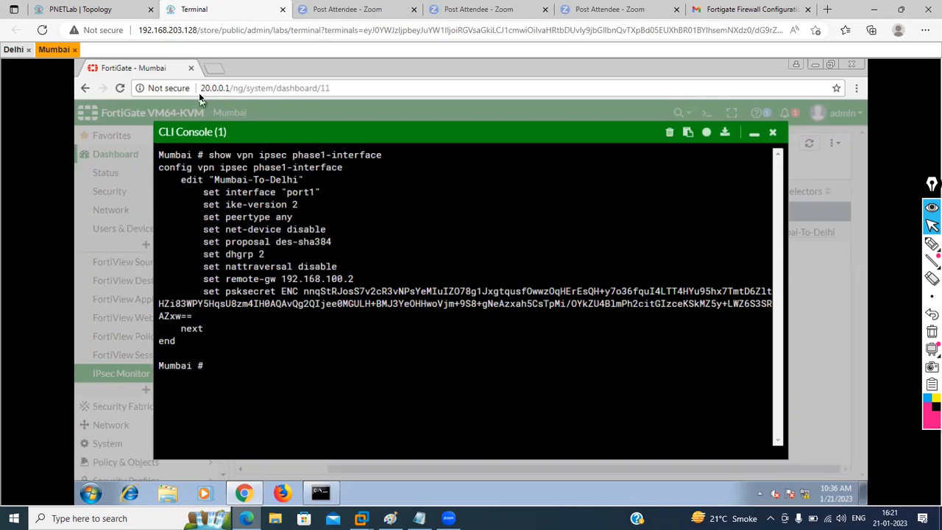
pyautogui.click(14, 50)
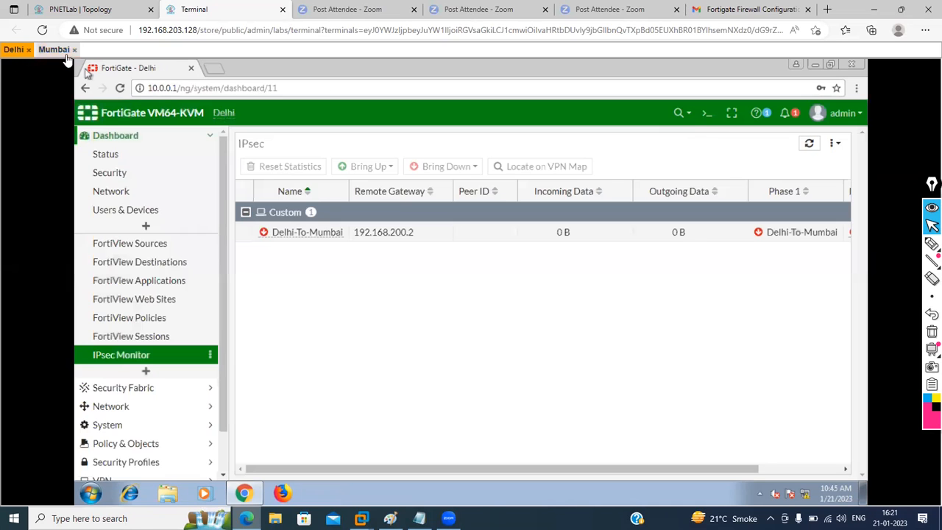
# Step: Bring Delhi-To-Mumbai up on all phase 2 selectors (496 B in, 240 B out), then reopen Delhi's CLI
pyautogui.click(706, 116)
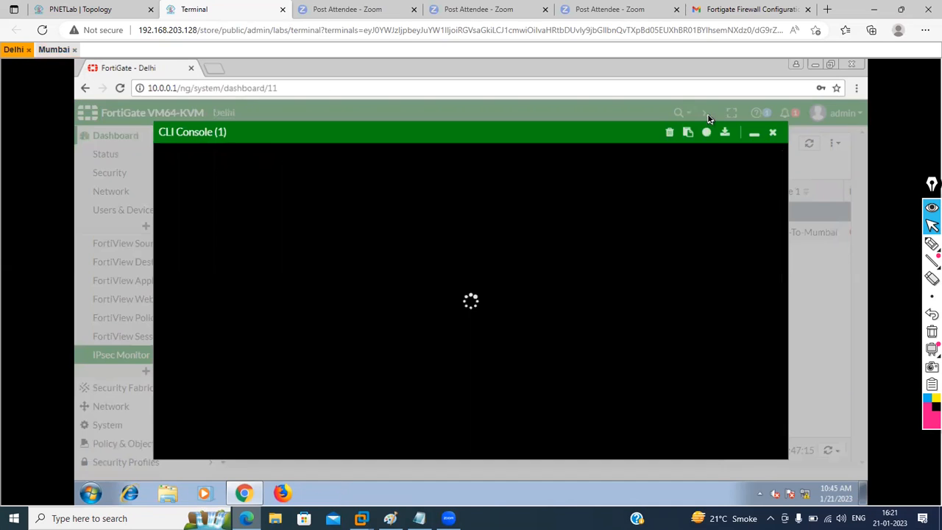
pyautogui.click(754, 134)
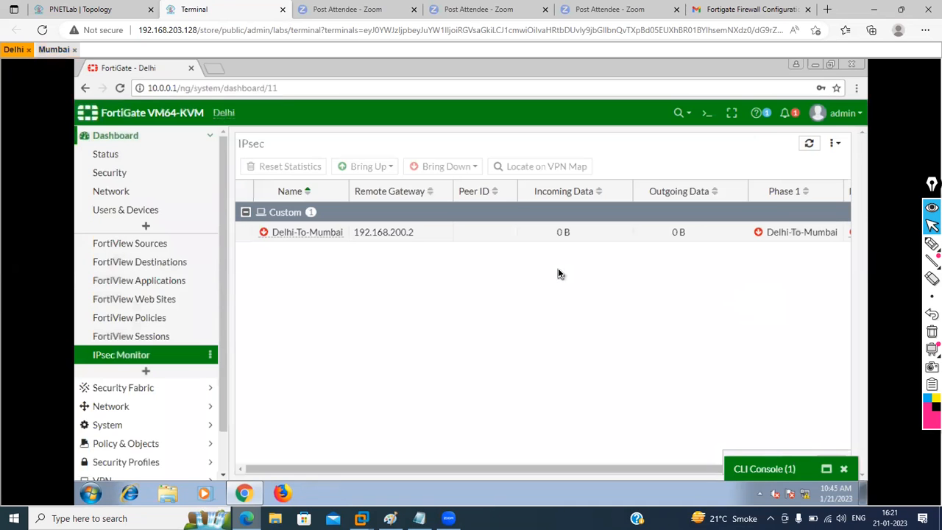
pyautogui.click(416, 232)
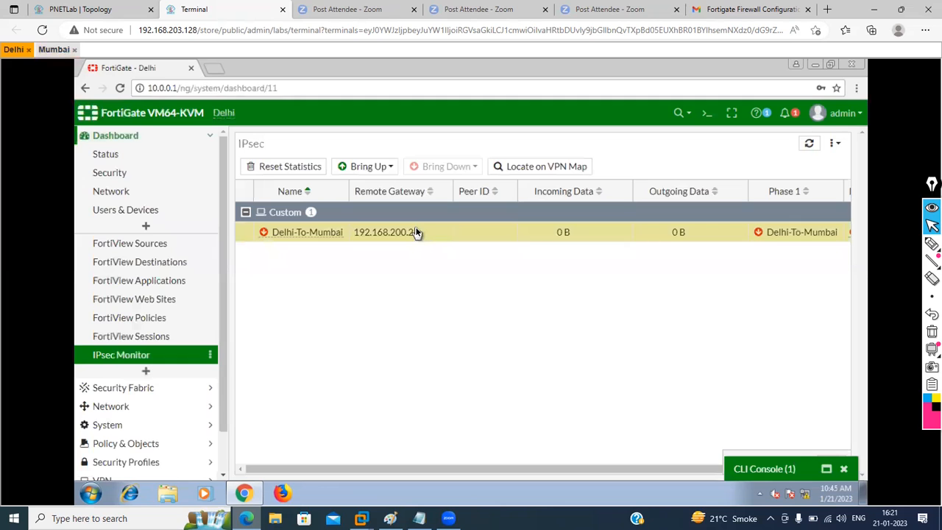
pyautogui.rightClick(416, 232)
pyautogui.moveTo(501, 257)
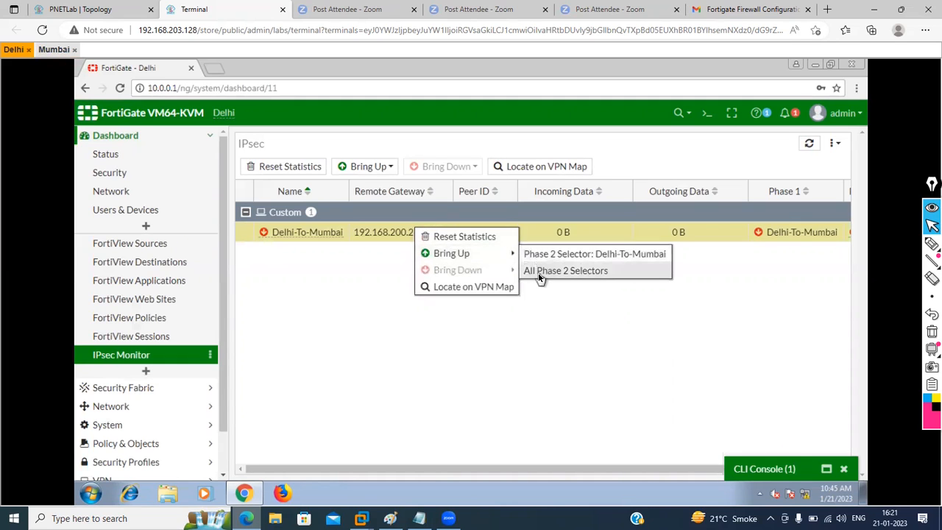
pyautogui.click(538, 272)
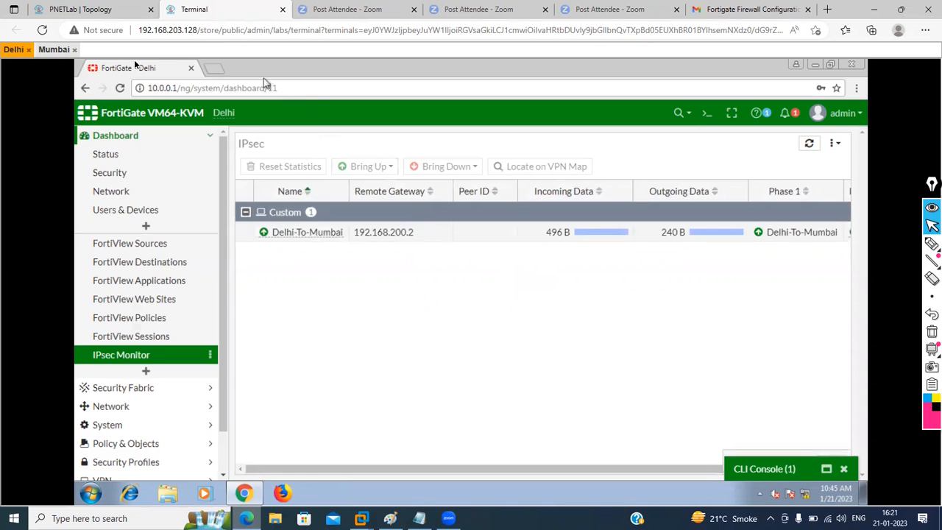
pyautogui.click(772, 468)
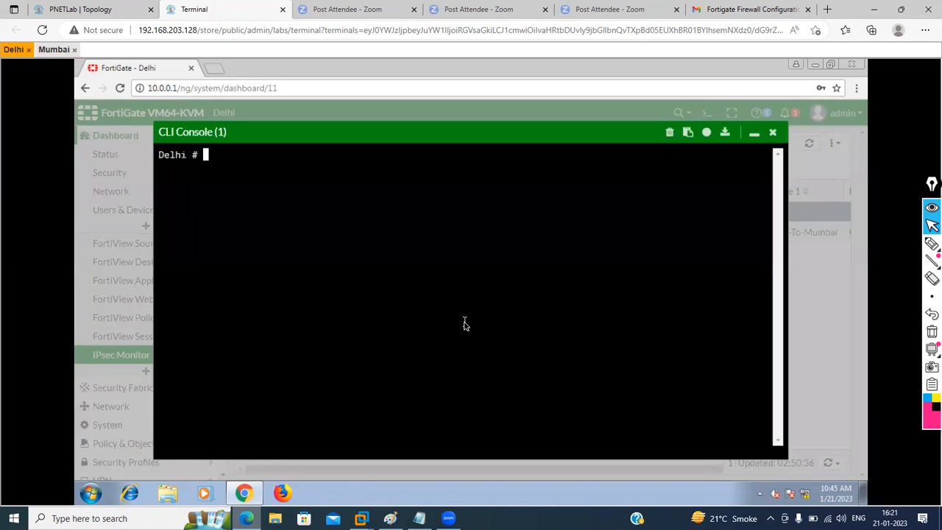
# Step: Run 'show vpn ipsec phase1-interface' on Delhi and compare with Mumbai, highlighting local-gw 192.168.100.2
pyautogui.press('Return')
pyautogui.press('Return')
pyautogui.write('show v')
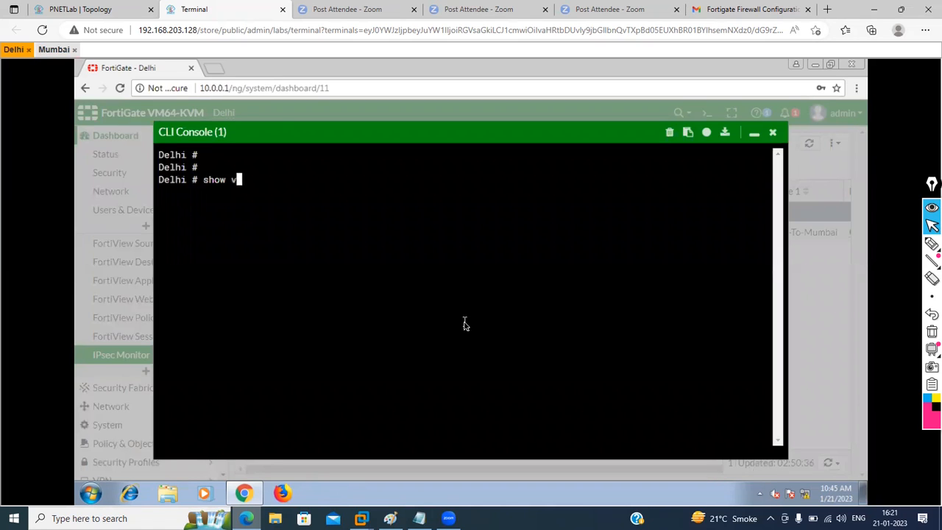
pyautogui.write('pn ipsec ')
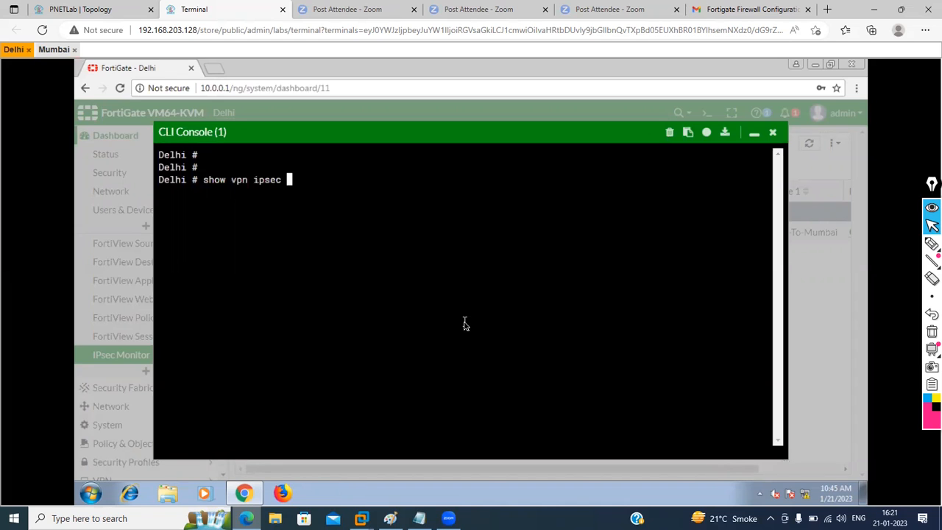
pyautogui.write('phase1-interface')
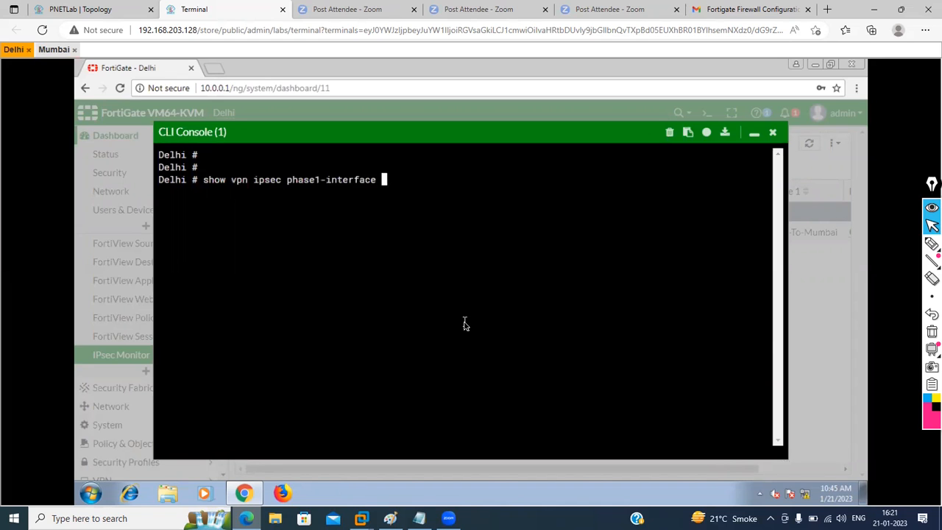
pyautogui.press('Return')
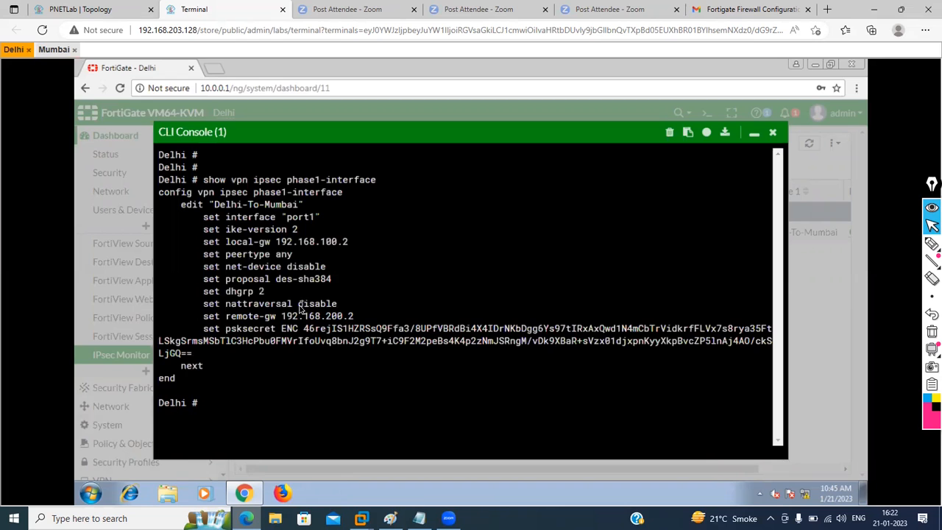
pyautogui.click(54, 49)
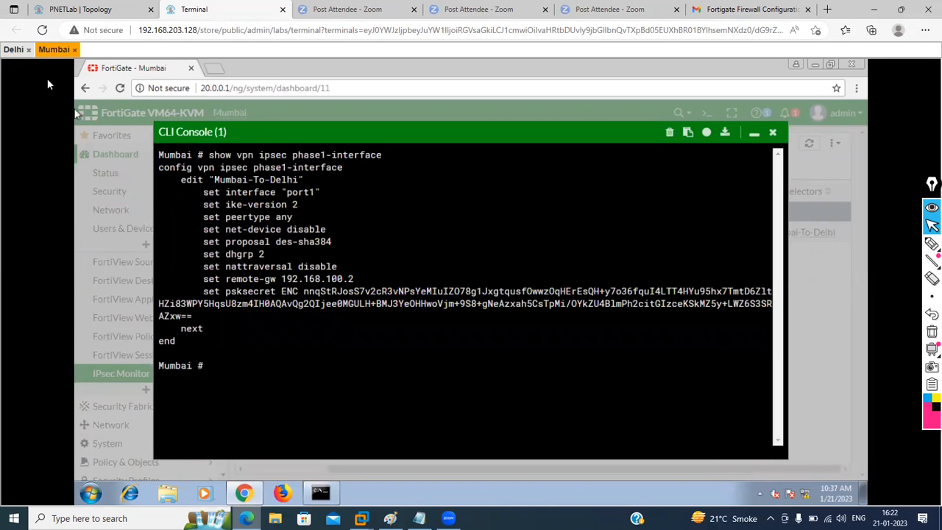
pyautogui.click(15, 50)
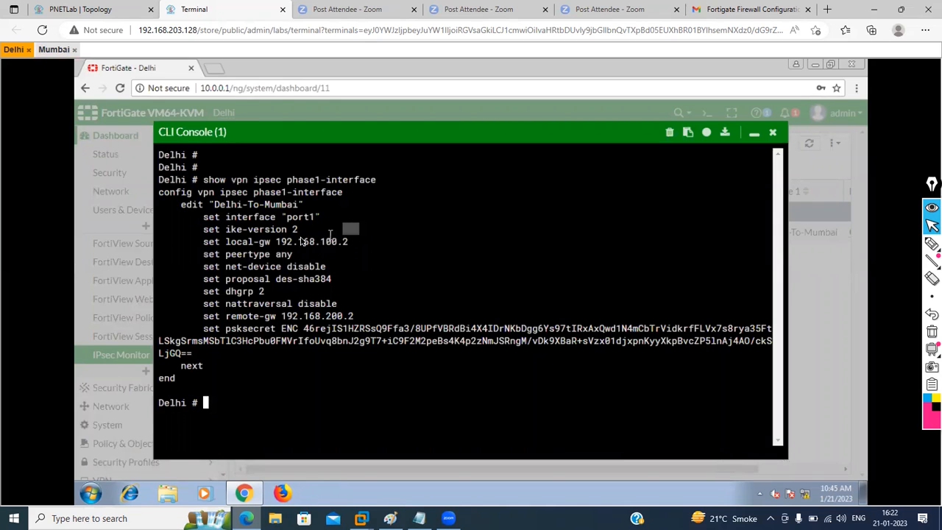
pyautogui.moveTo(349, 242); pyautogui.dragTo(236, 247)
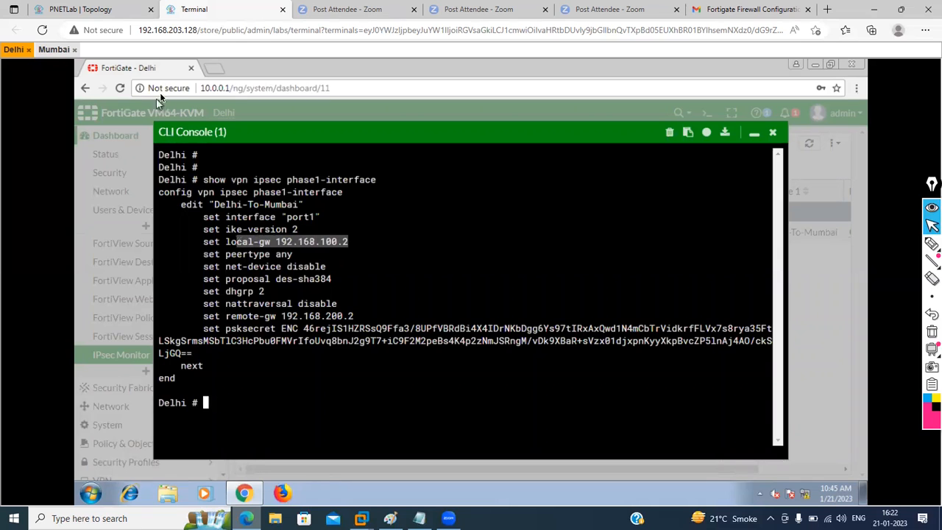
pyautogui.click(53, 50)
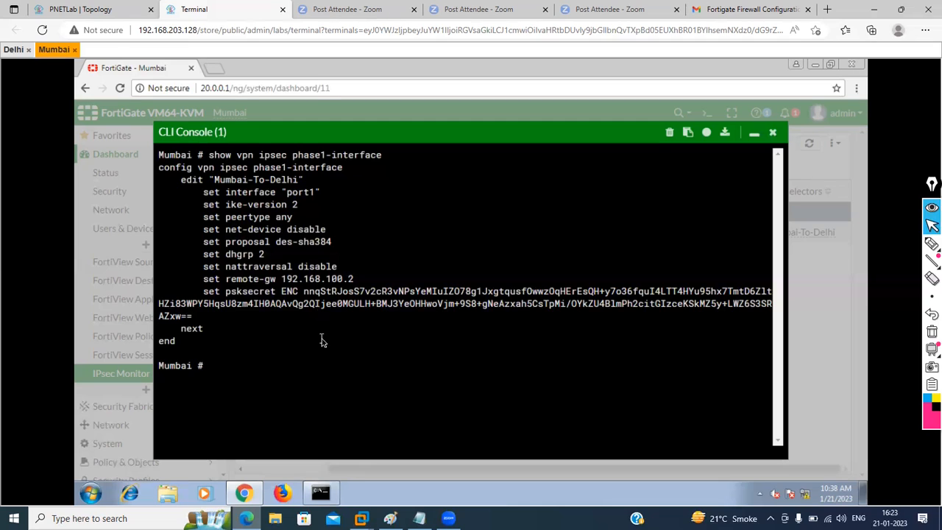
pyautogui.write('show vpn ipsec ph')
pyautogui.press('Tab')
pyautogui.press('Tab')
pyautogui.press('Tab')
pyautogui.press('Tab')
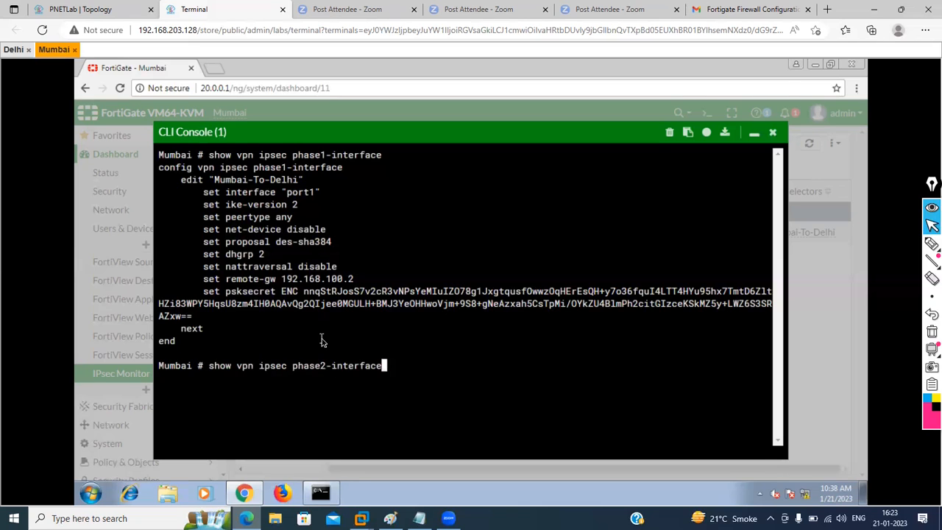
pyautogui.press('Return')
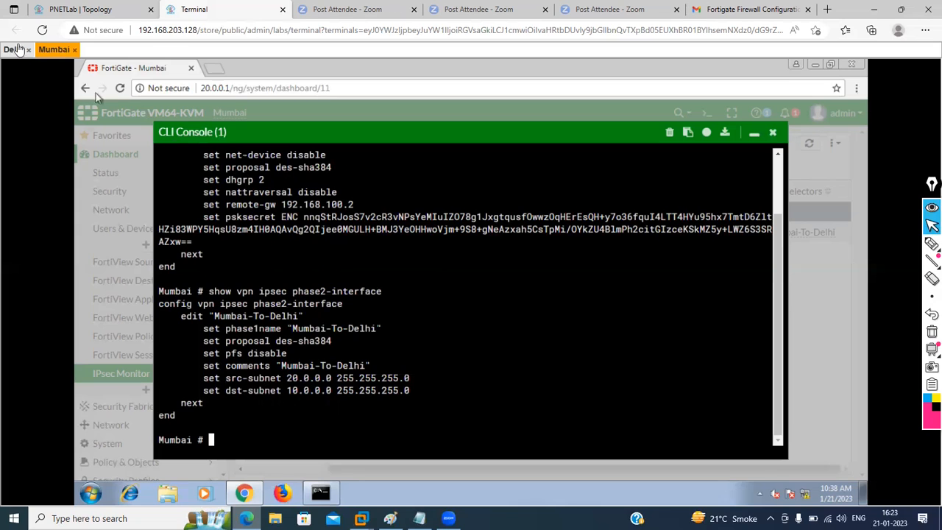
pyautogui.click(15, 49)
pyautogui.click(319, 240)
pyautogui.write('show vpn ipsec phase2-interface')
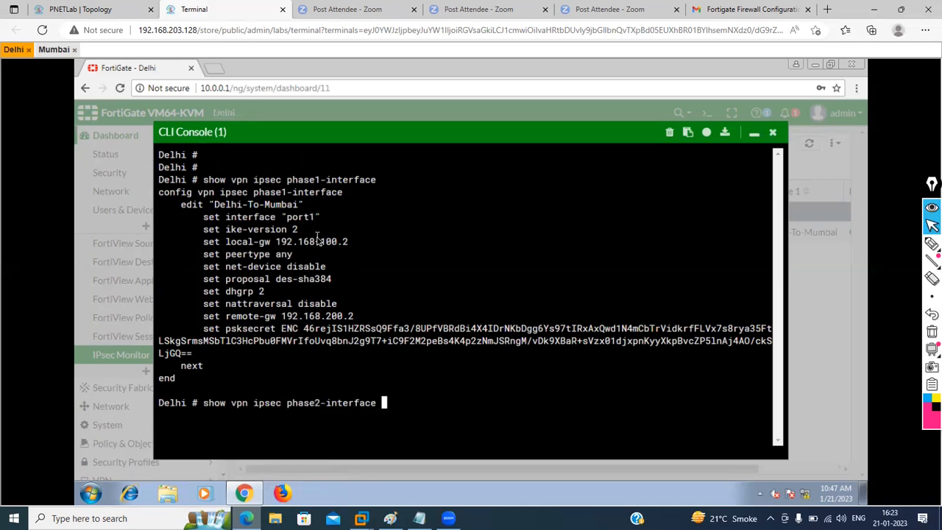
pyautogui.press('Return')
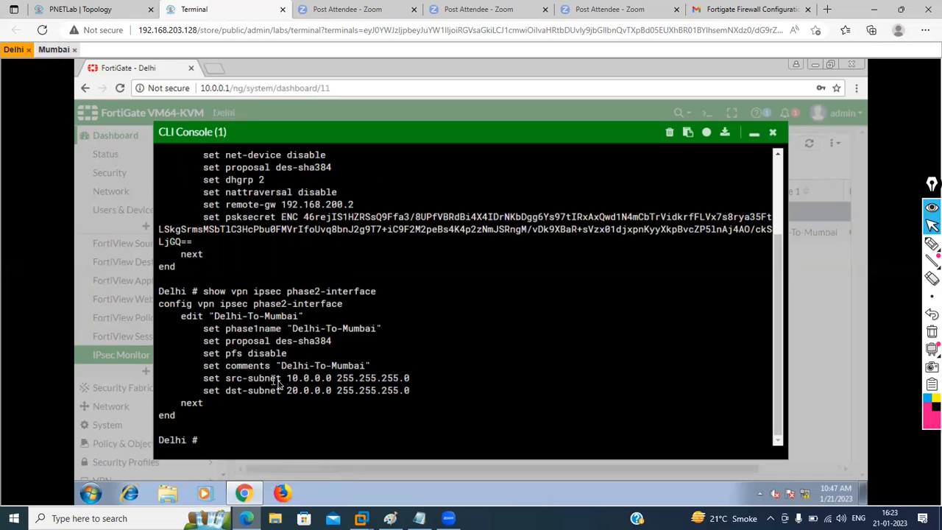
pyautogui.moveTo(285, 380); pyautogui.dragTo(316, 391)
pyautogui.click(52, 50)
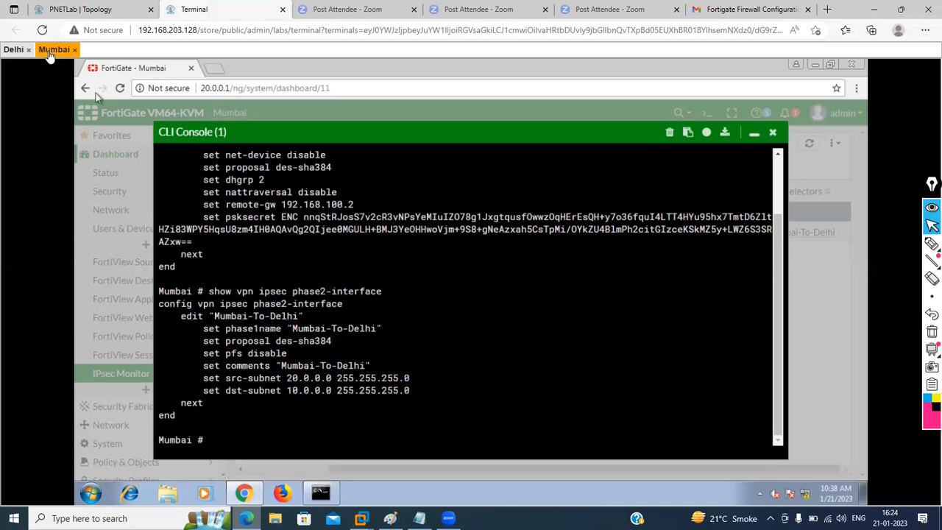
pyautogui.moveTo(288, 380); pyautogui.dragTo(317, 398)
pyautogui.moveTo(249, 357); pyautogui.dragTo(270, 358)
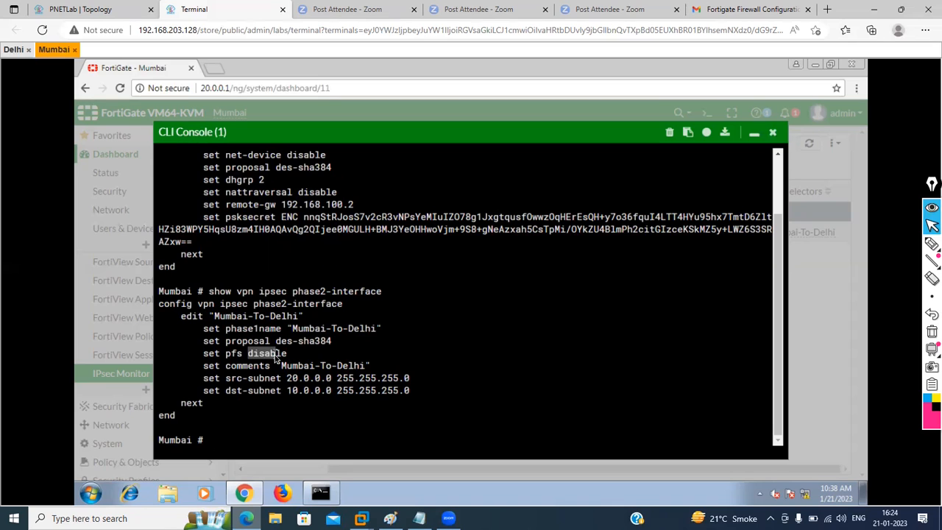
pyautogui.moveTo(280, 366); pyautogui.dragTo(361, 367)
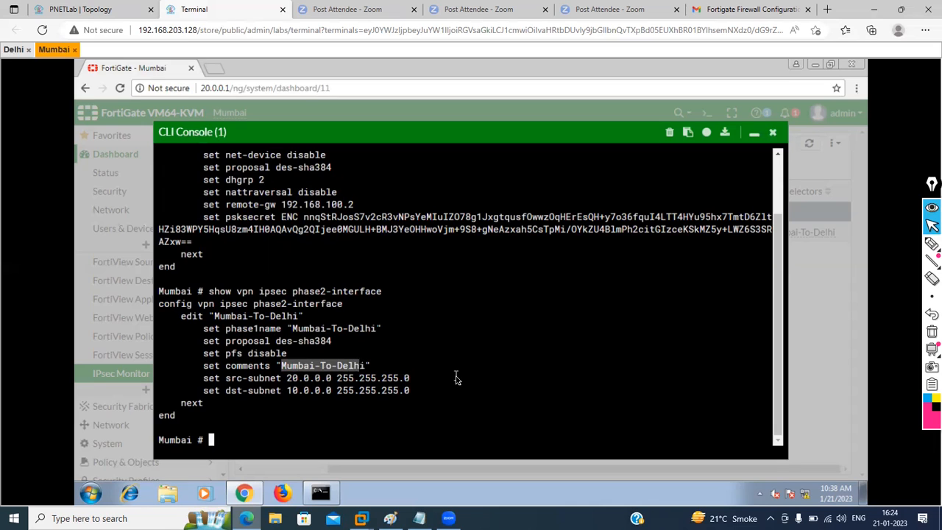
pyautogui.scroll(2, 455, 379)
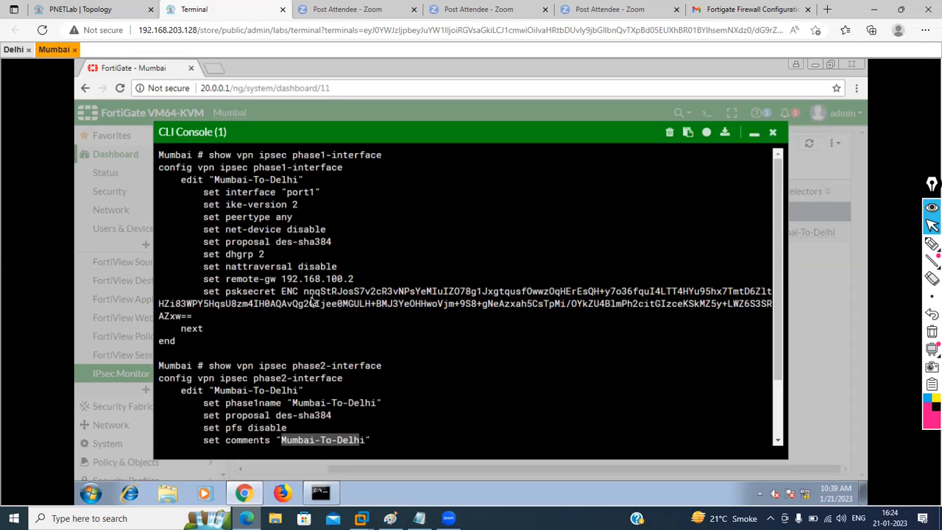
pyautogui.moveTo(303, 293); pyautogui.dragTo(331, 309)
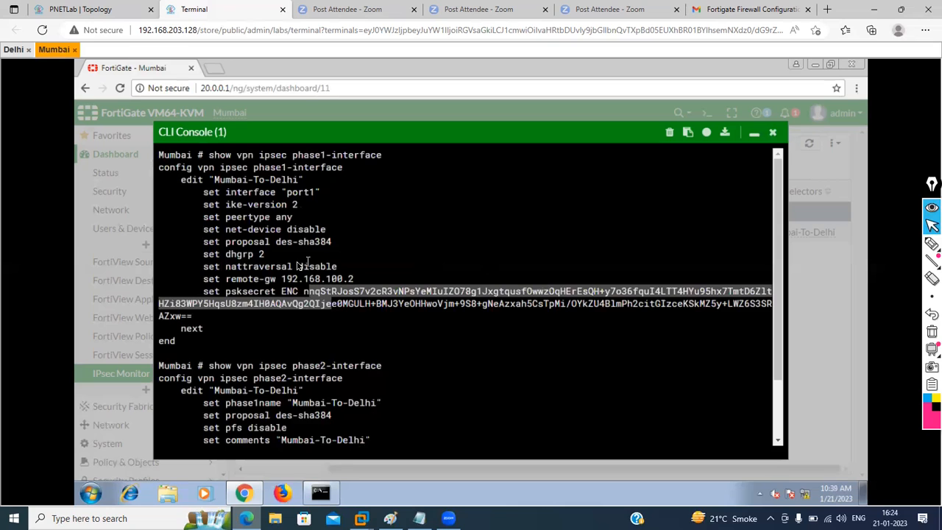
pyautogui.click(477, 373)
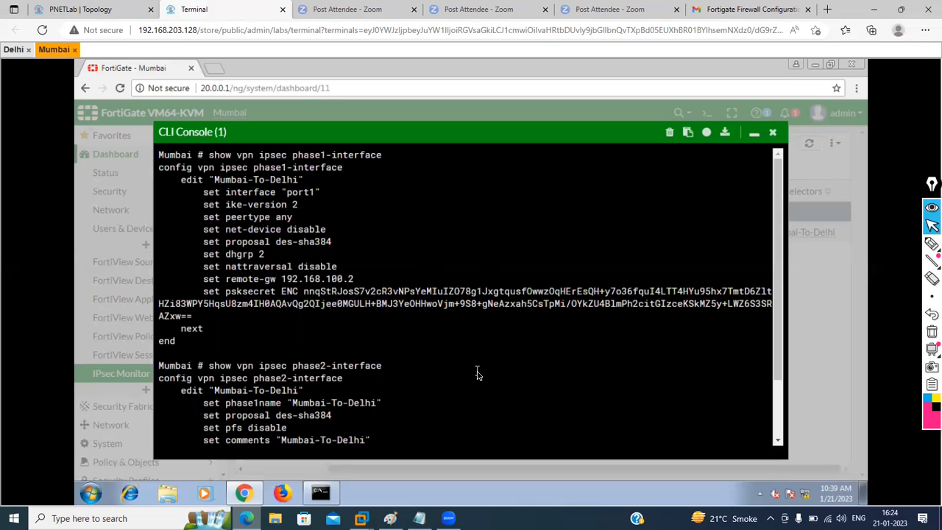
# Step: Rerun 'show vpn ipsec phase1-interface' in Mumbai's CLI console, then close the console
pyautogui.click(773, 133)
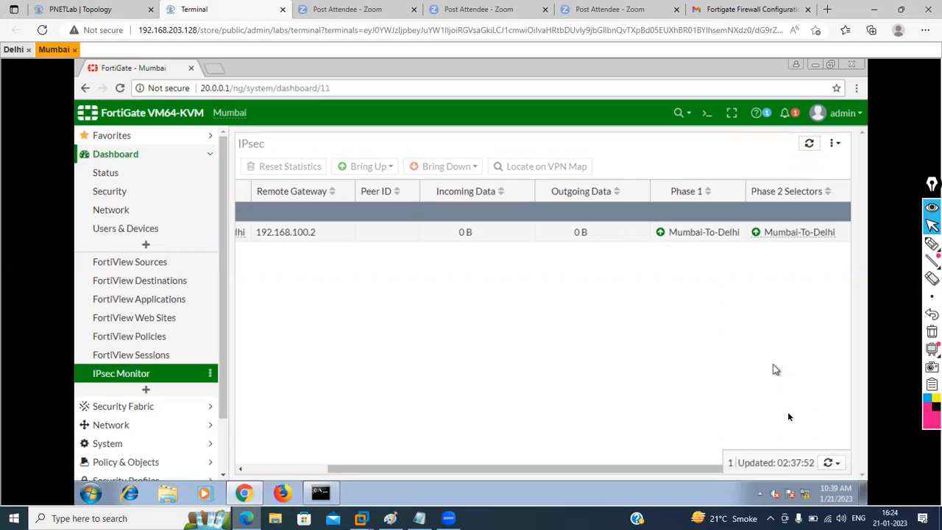
pyautogui.click(707, 114)
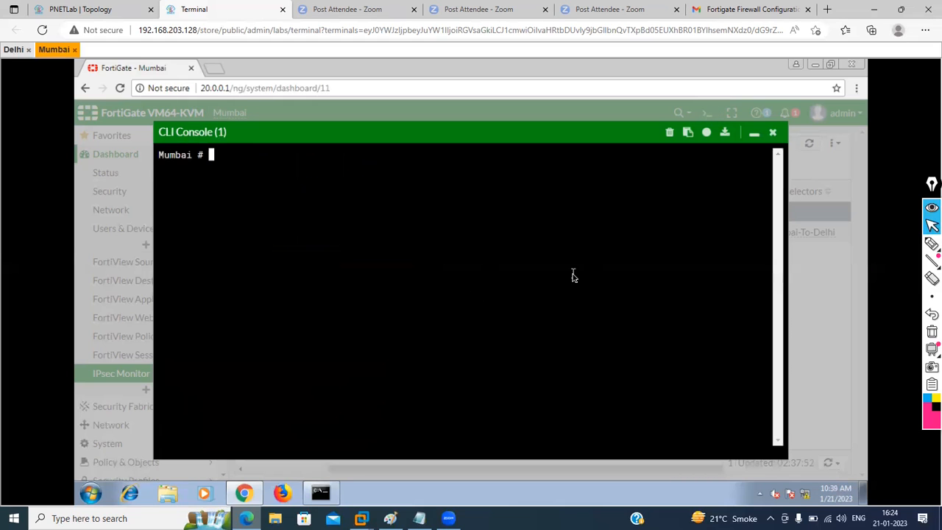
pyautogui.click(771, 133)
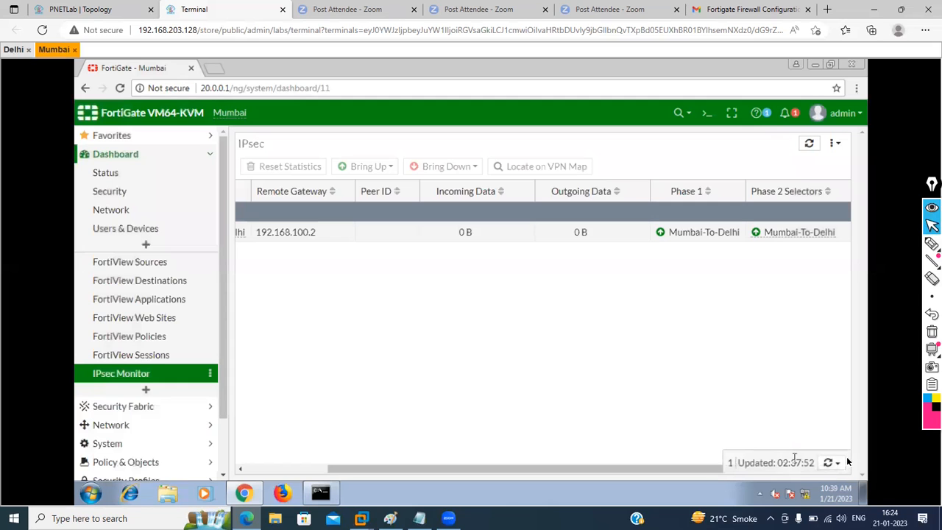
pyautogui.click(704, 117)
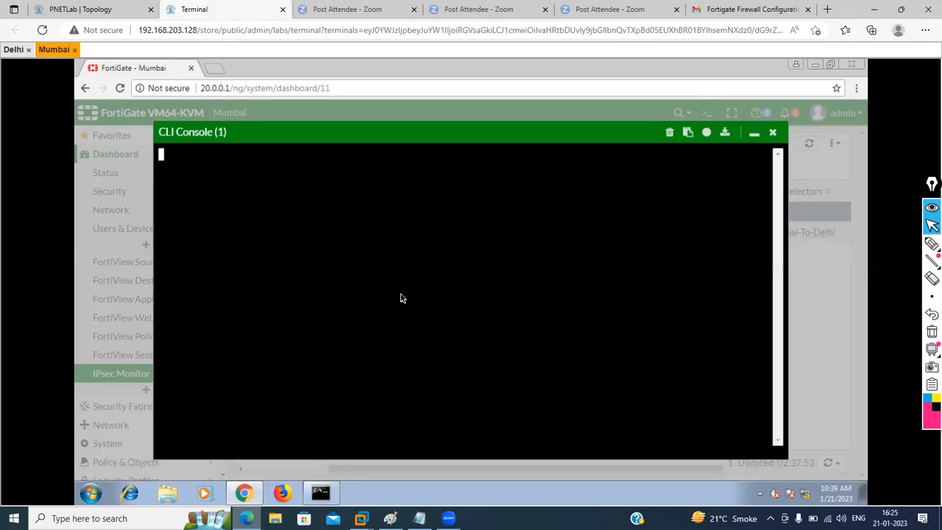
pyautogui.write('show vpn ipsec')
pyautogui.press('Tab')
pyautogui.press('Tab')
pyautogui.press('Tab')
pyautogui.press('BackSpace')
pyautogui.press('BackSpace')
pyautogui.press('BackSpace')
pyautogui.press('BackSpace')
pyautogui.press('BackSpace')
pyautogui.press('BackSpace')
pyautogui.press('BackSpace')
pyautogui.press('BackSpace')
pyautogui.press('BackSpace')
pyautogui.write('phase1')
pyautogui.press('Tab')
pyautogui.press('Return')
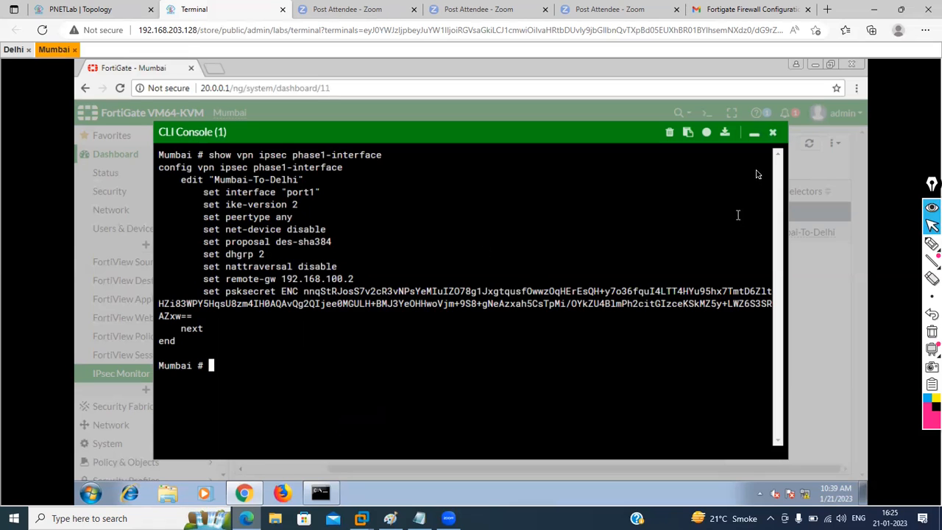
pyautogui.click(773, 132)
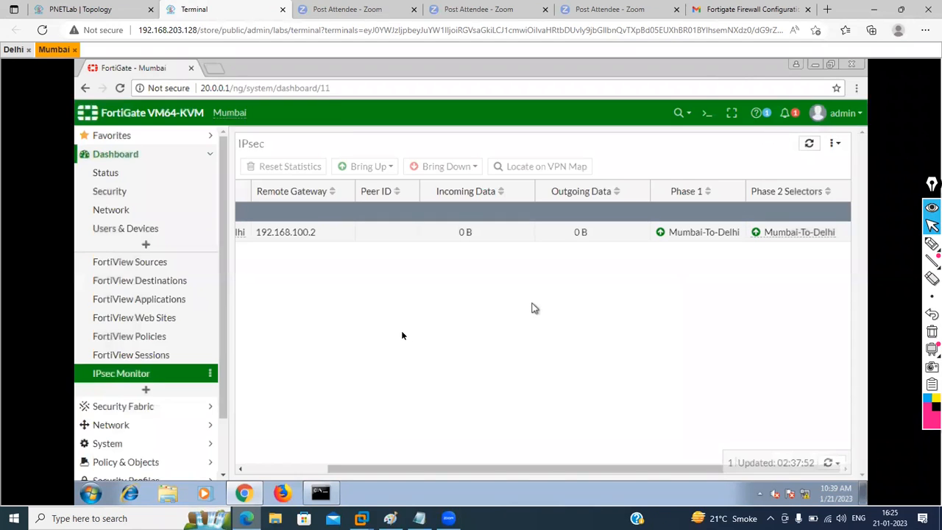
# Step: Ping 10.0.0.2 from the Mumbai host's Command Prompt by editing the previous ping command
pyautogui.click(321, 493)
pyautogui.press('Up')
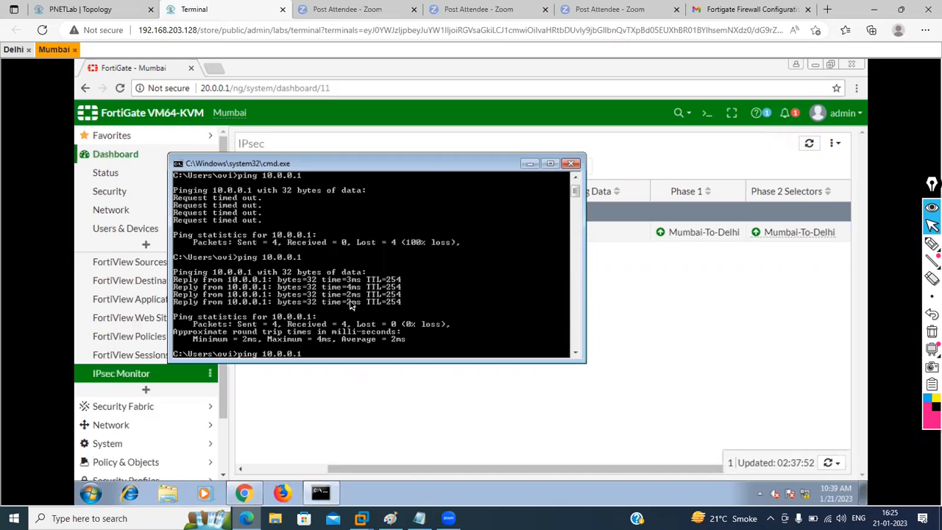
pyautogui.press('BackSpace')
pyautogui.write('2')
pyautogui.press('Return')
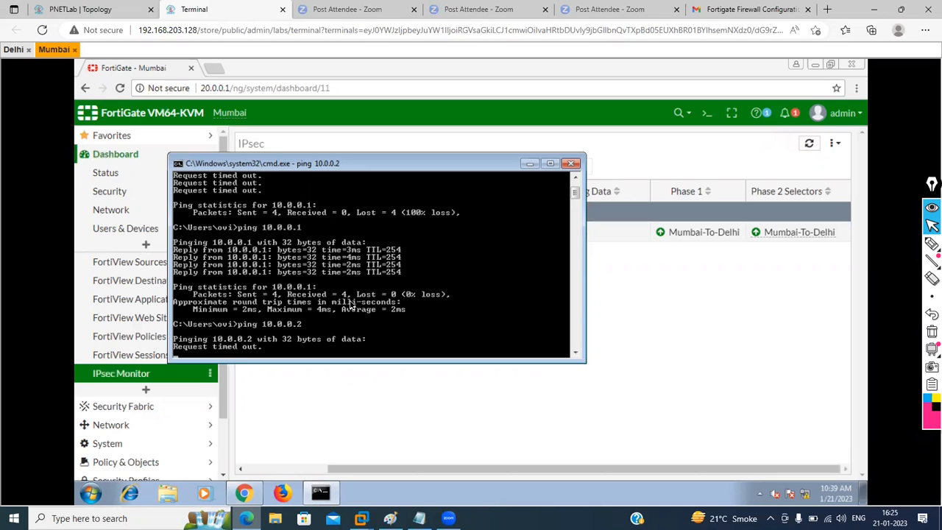
# Step: Restart it as a continuous 'ping 10.0.0.2 -t', which times out, then switch to the Delhi device
pyautogui.hotkey('ctrl', 'c')
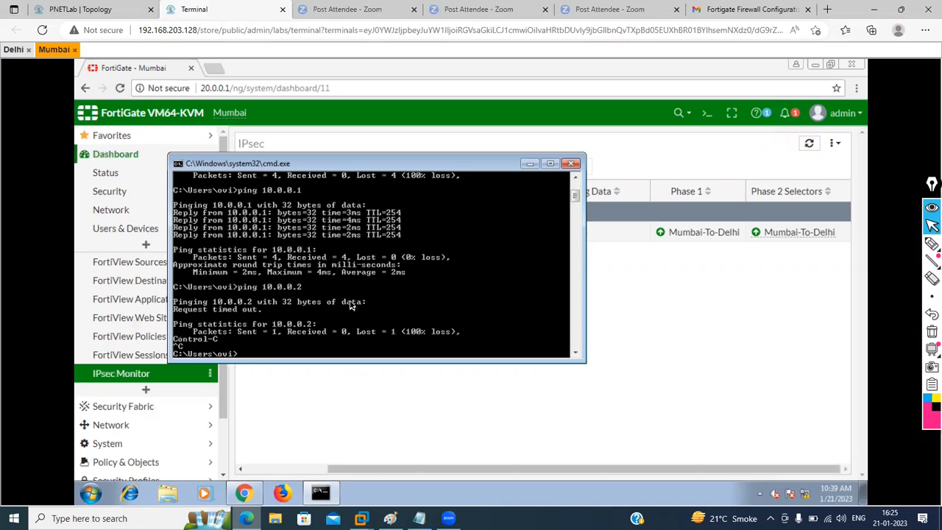
pyautogui.press('Up')
pyautogui.write('-t')
pyautogui.press('Return')
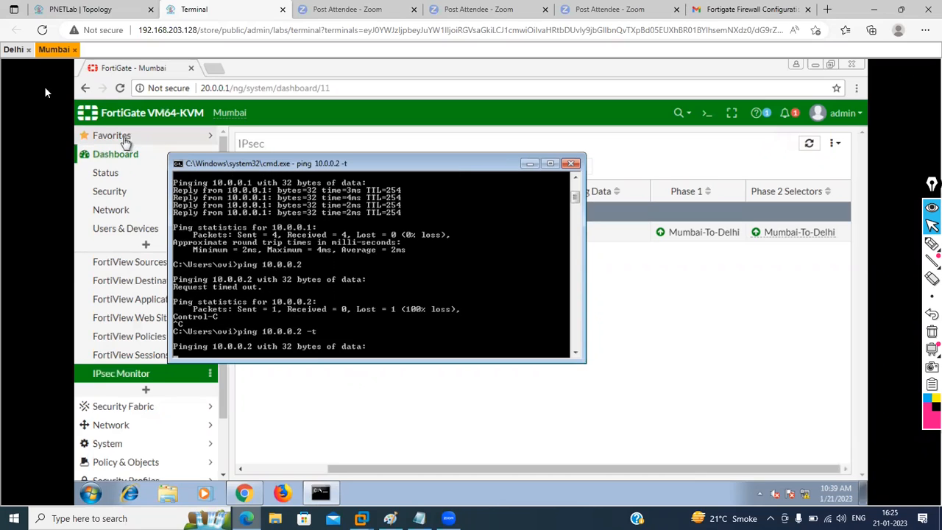
pyautogui.click(14, 49)
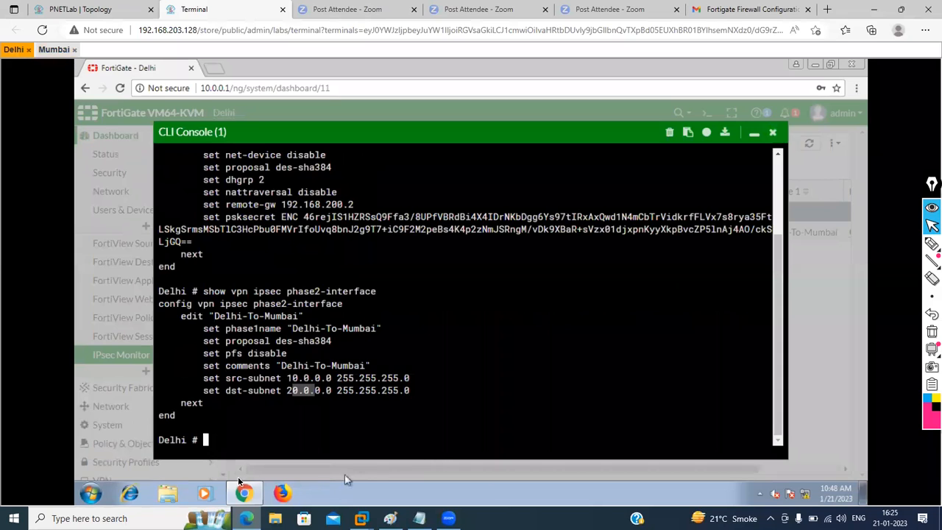
# Step: Run firewall.cpl from cmd and turn off Windows Firewall for both home/work and public networks
pyautogui.click(91, 491)
pyautogui.write('cmd')
pyautogui.press('Return')
pyautogui.write('firewall.cpl')
pyautogui.press('Return')
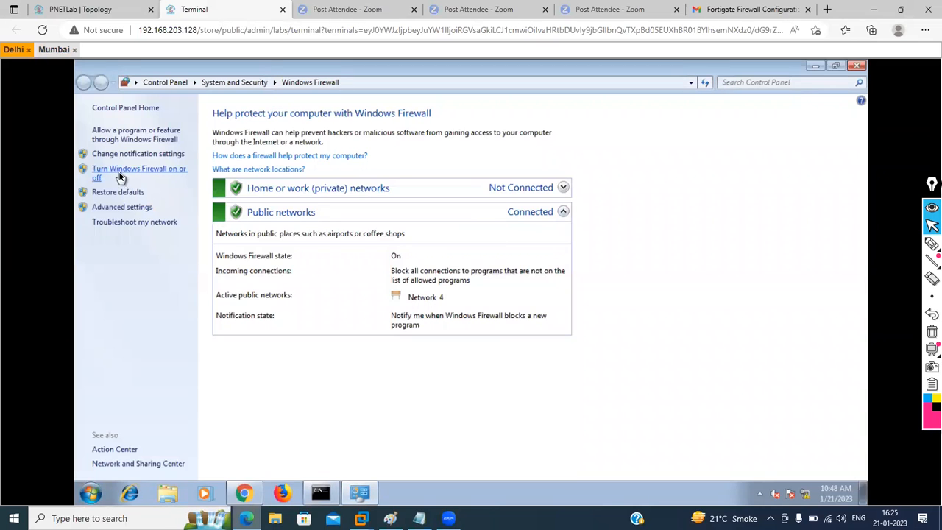
pyautogui.click(119, 176)
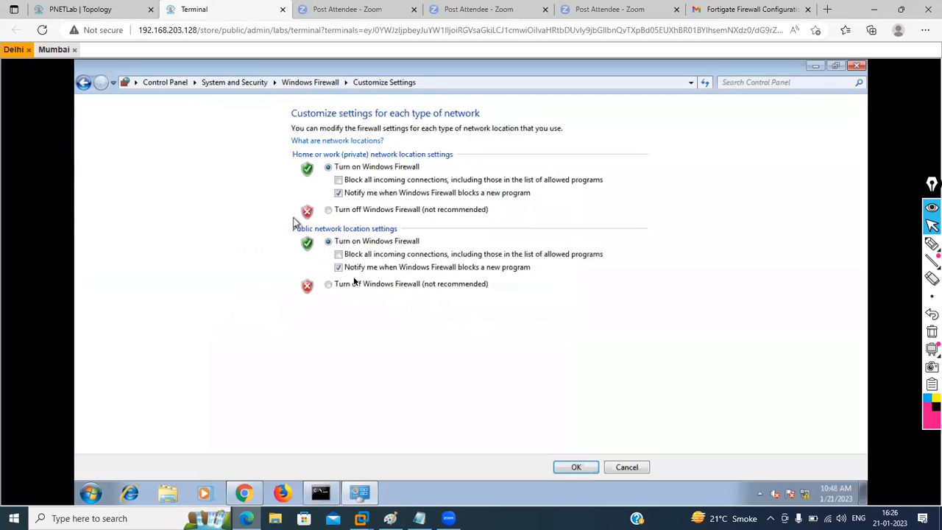
pyautogui.click(328, 210)
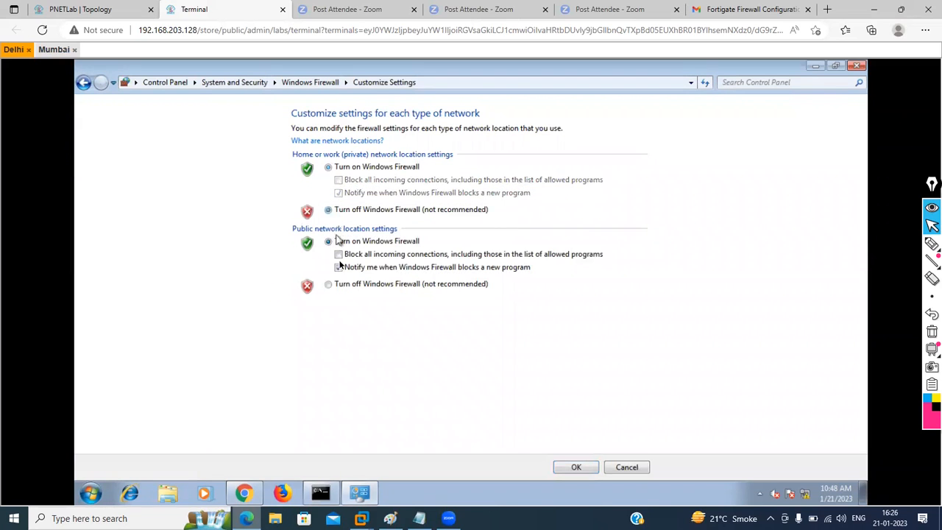
pyautogui.click(329, 284)
pyautogui.click(559, 467)
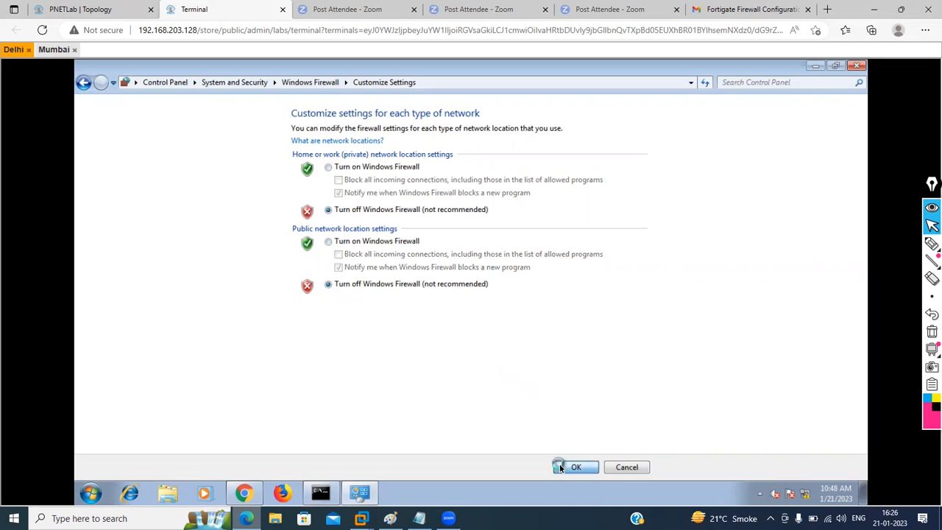
# Step: On the Mumbai host, rerun 'ping 10.0.0.2 -t' until it gets TTL=126 replies, then minimize Command Prompt
pyautogui.click(54, 50)
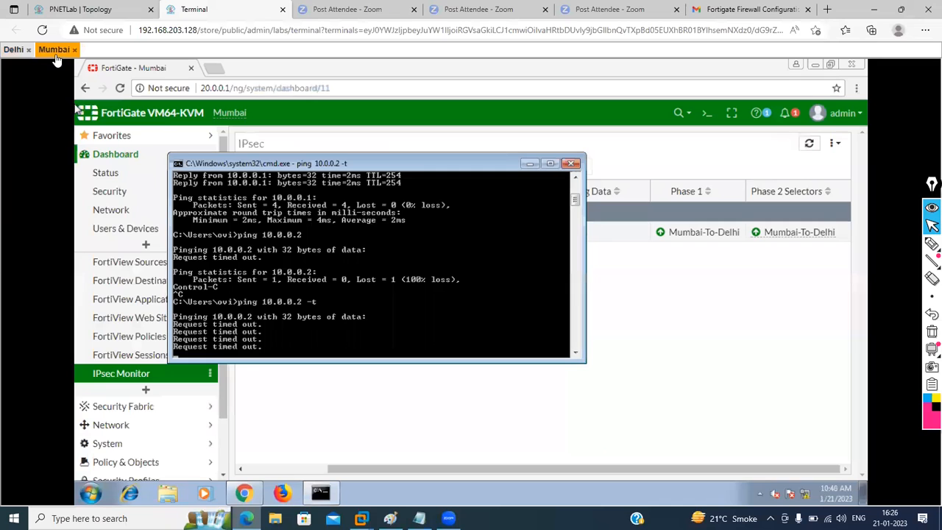
pyautogui.hotkey('ctrl', 'c')
pyautogui.press('Return')
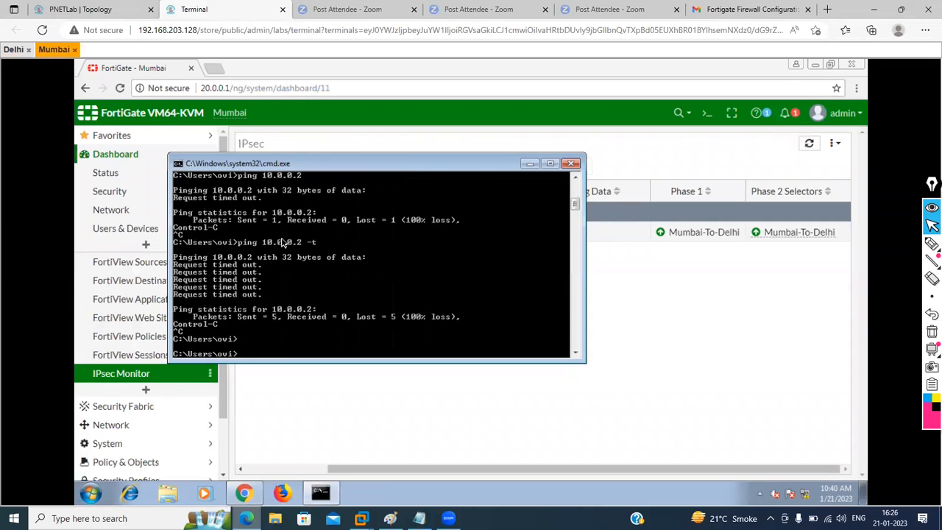
pyautogui.press('Up')
pyautogui.press('Return')
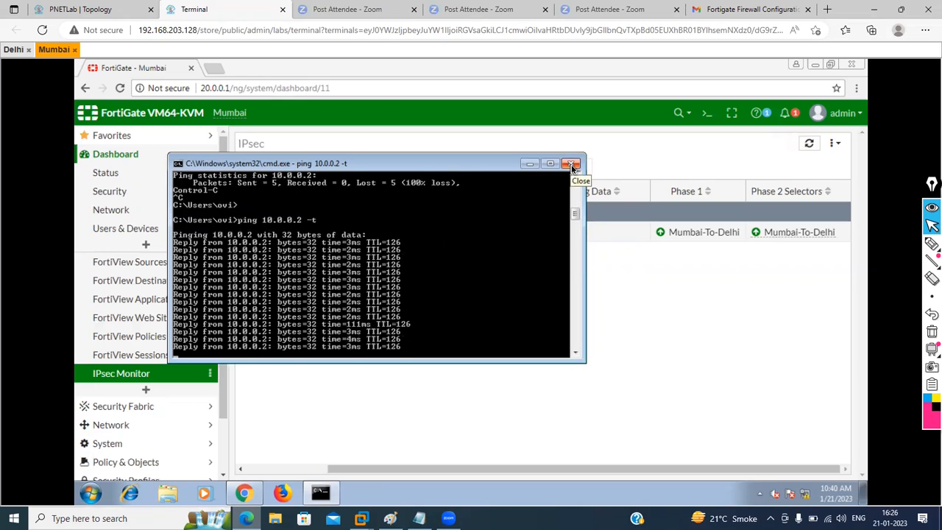
pyautogui.click(532, 167)
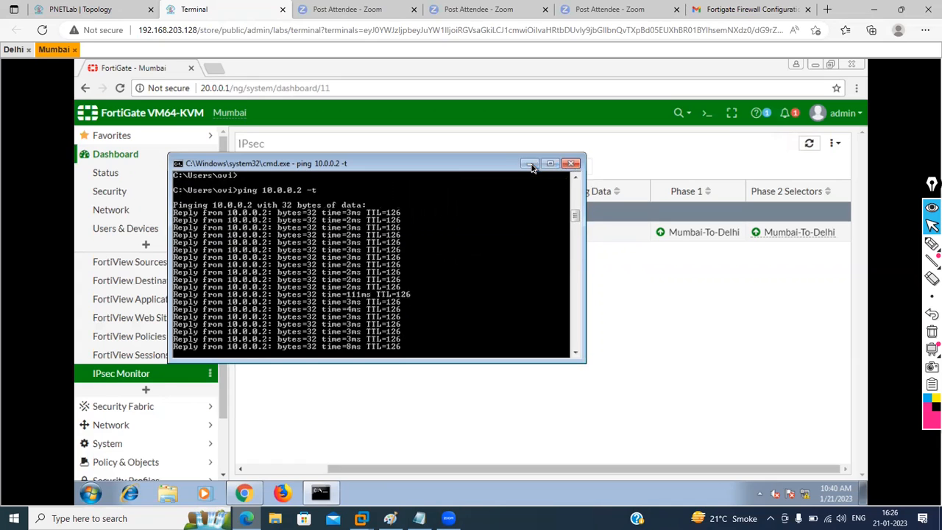